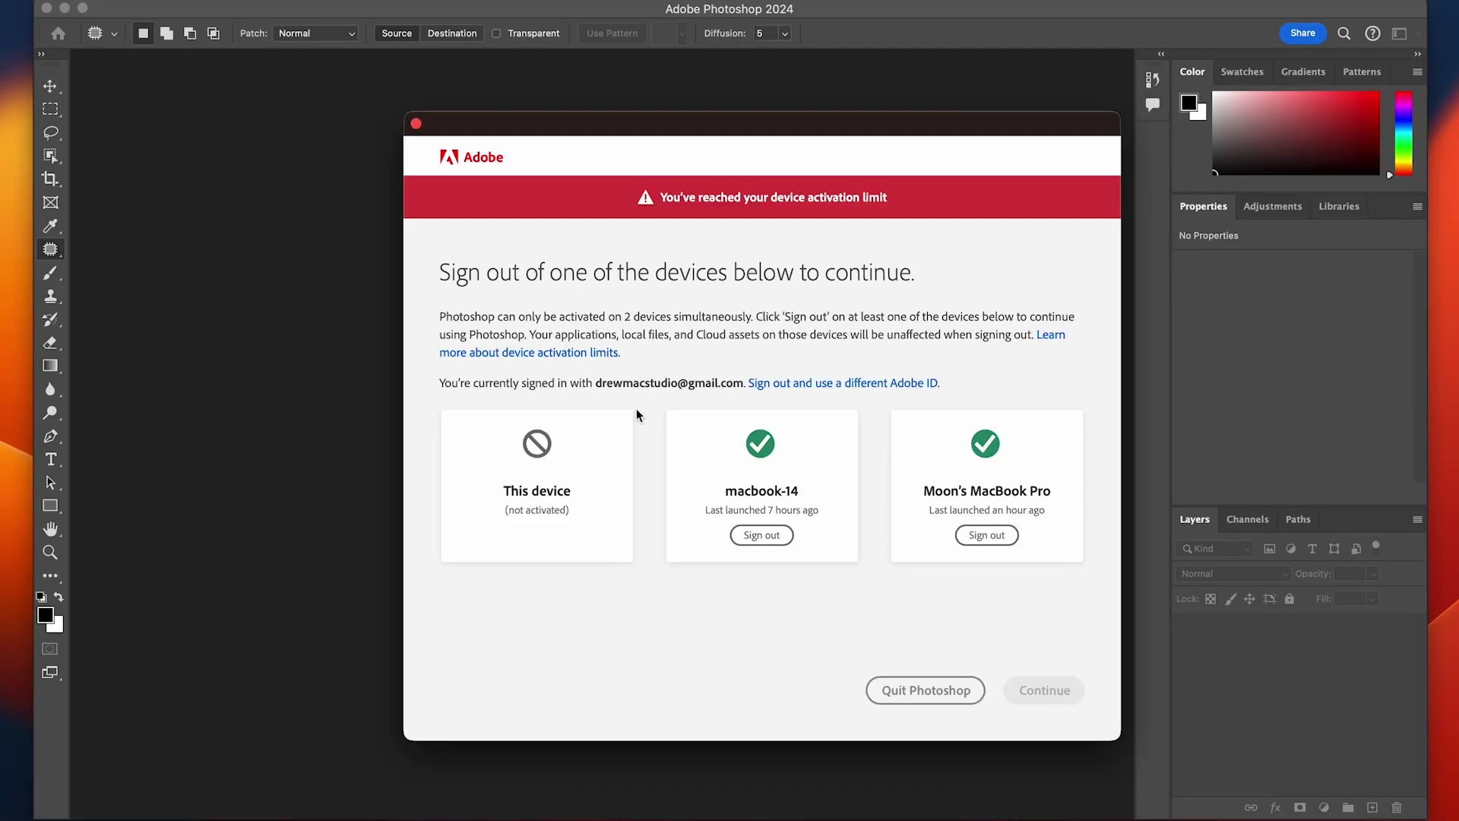
- Sign out the other MacBook to free an activation for this device
{"action": "left_click", "coordinate": [995, 535]}
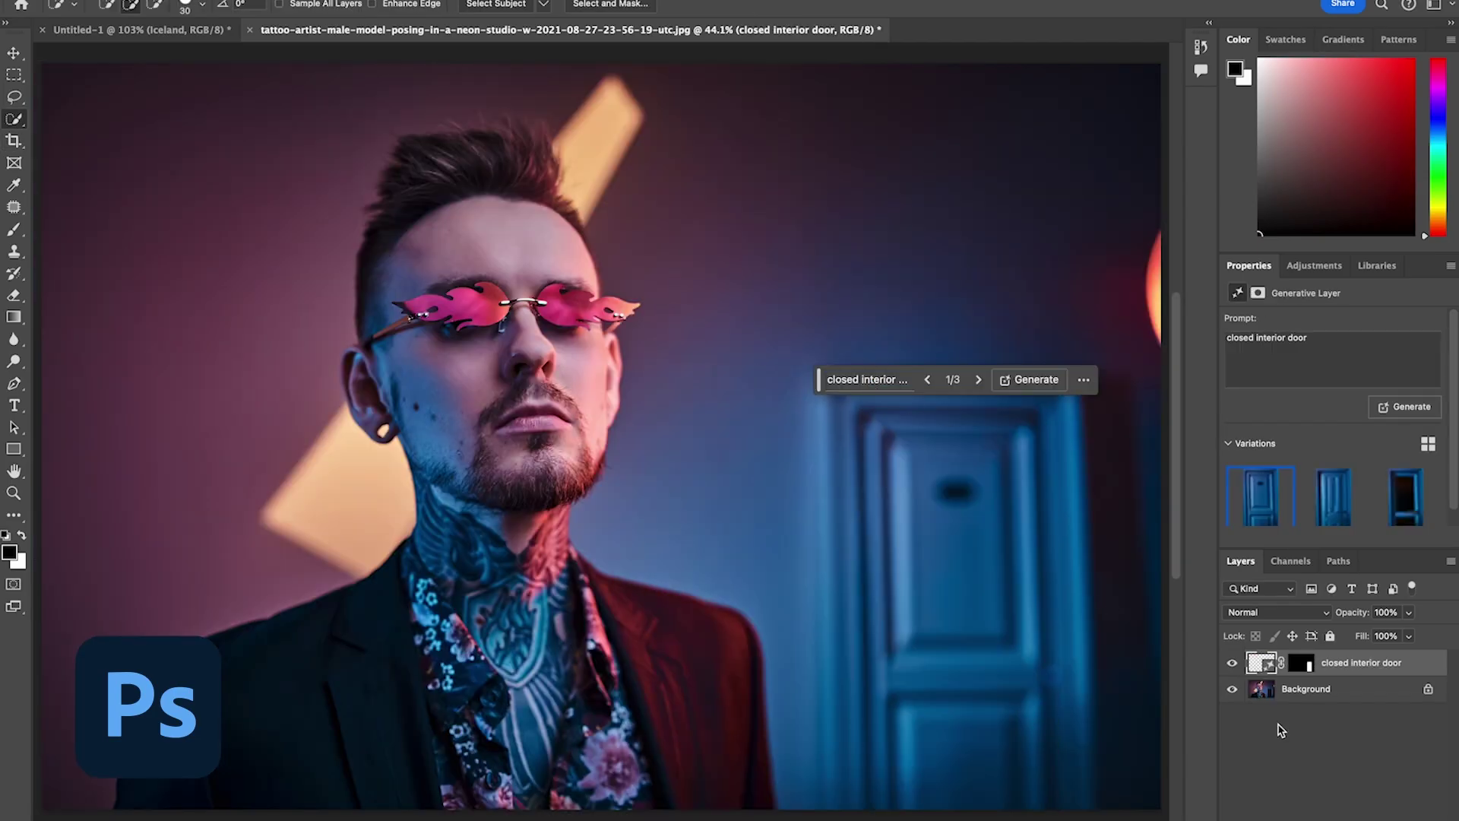
- Select the original Background layer in the Layers panel
{"action": "left_click", "coordinate": [1298, 693]}
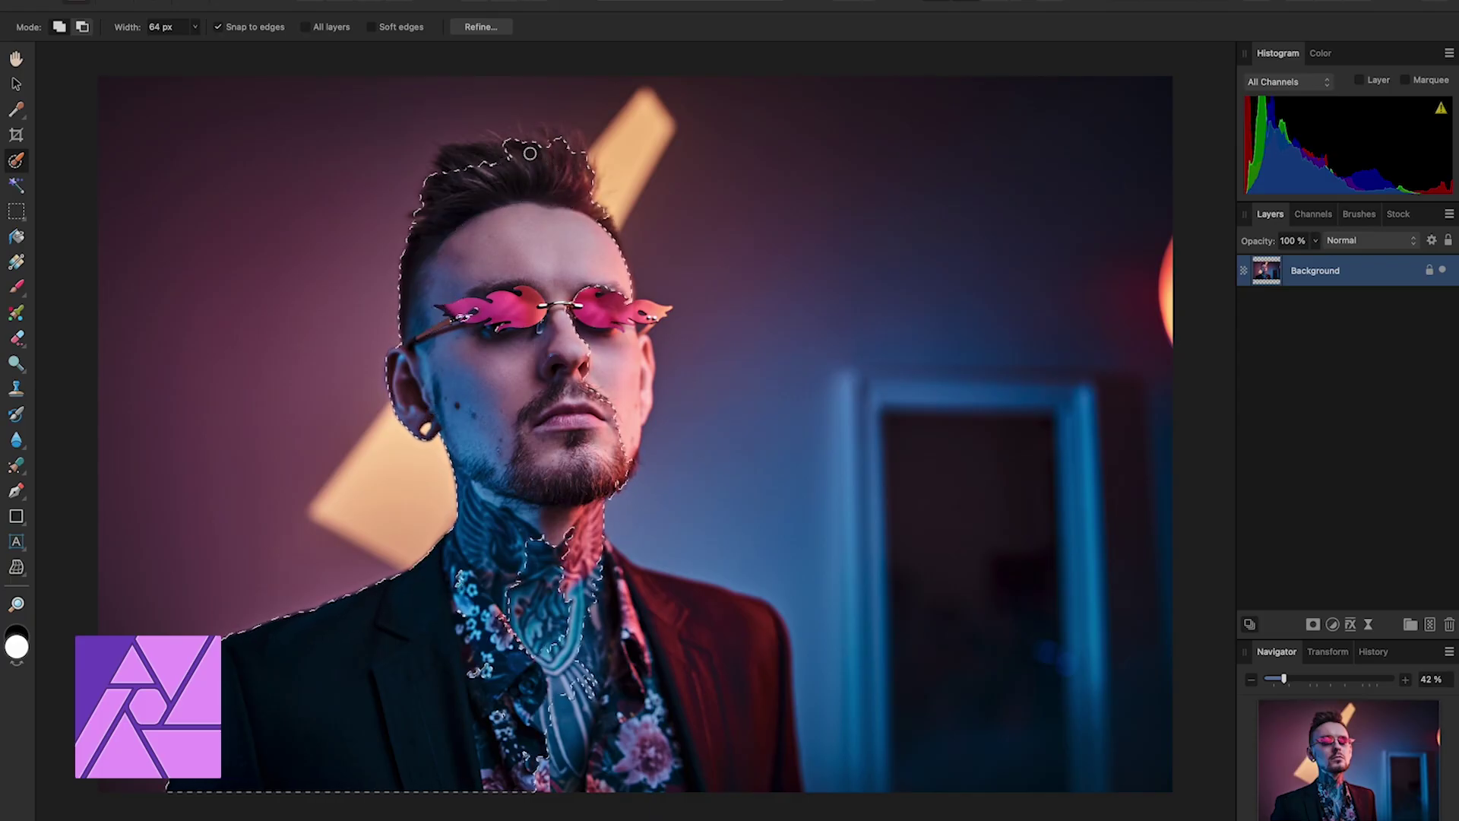
- Refine the subject selection's edges and reduce the background contrast to -8%
{"action": "key", "text": "ctrl+alt+r"}
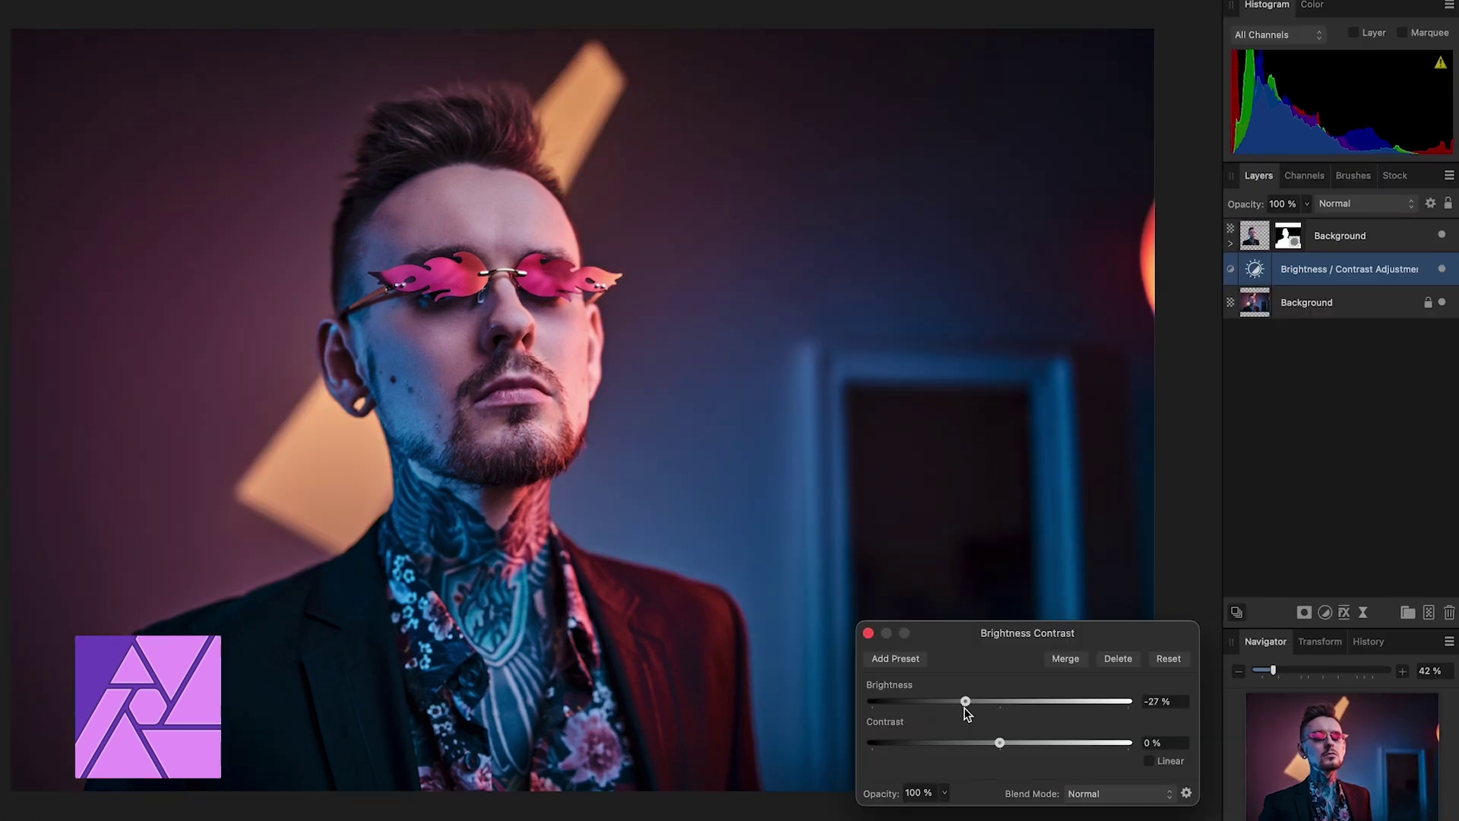
{"action": "left_click_drag", "start_coordinate": [1000, 742], "coordinate": [989, 745]}
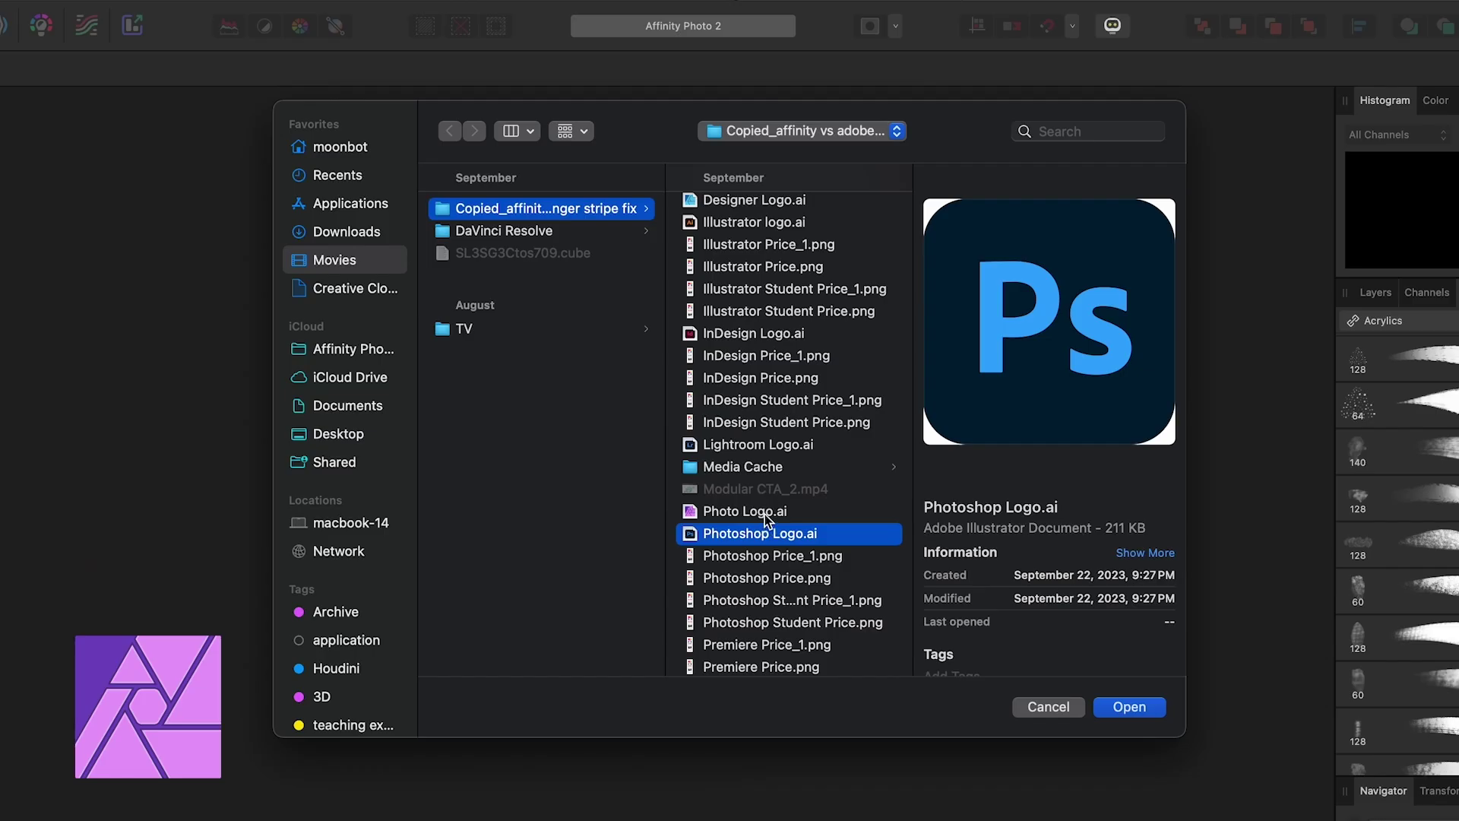
- Open the Photo Logo.ai file, accepting the PDF import options
{"action": "left_click", "coordinate": [811, 515]}
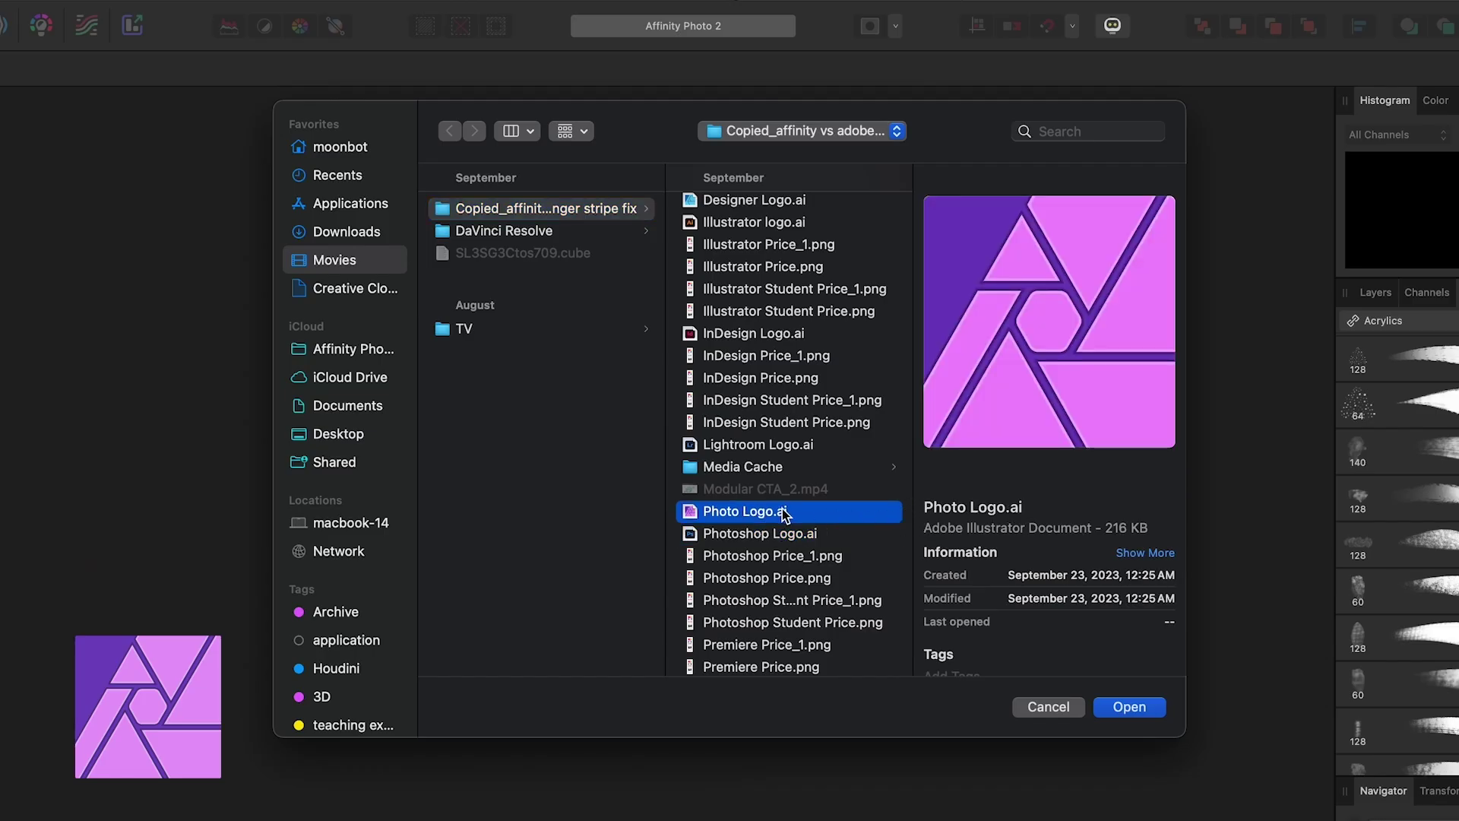
{"action": "left_click", "coordinate": [1131, 710]}
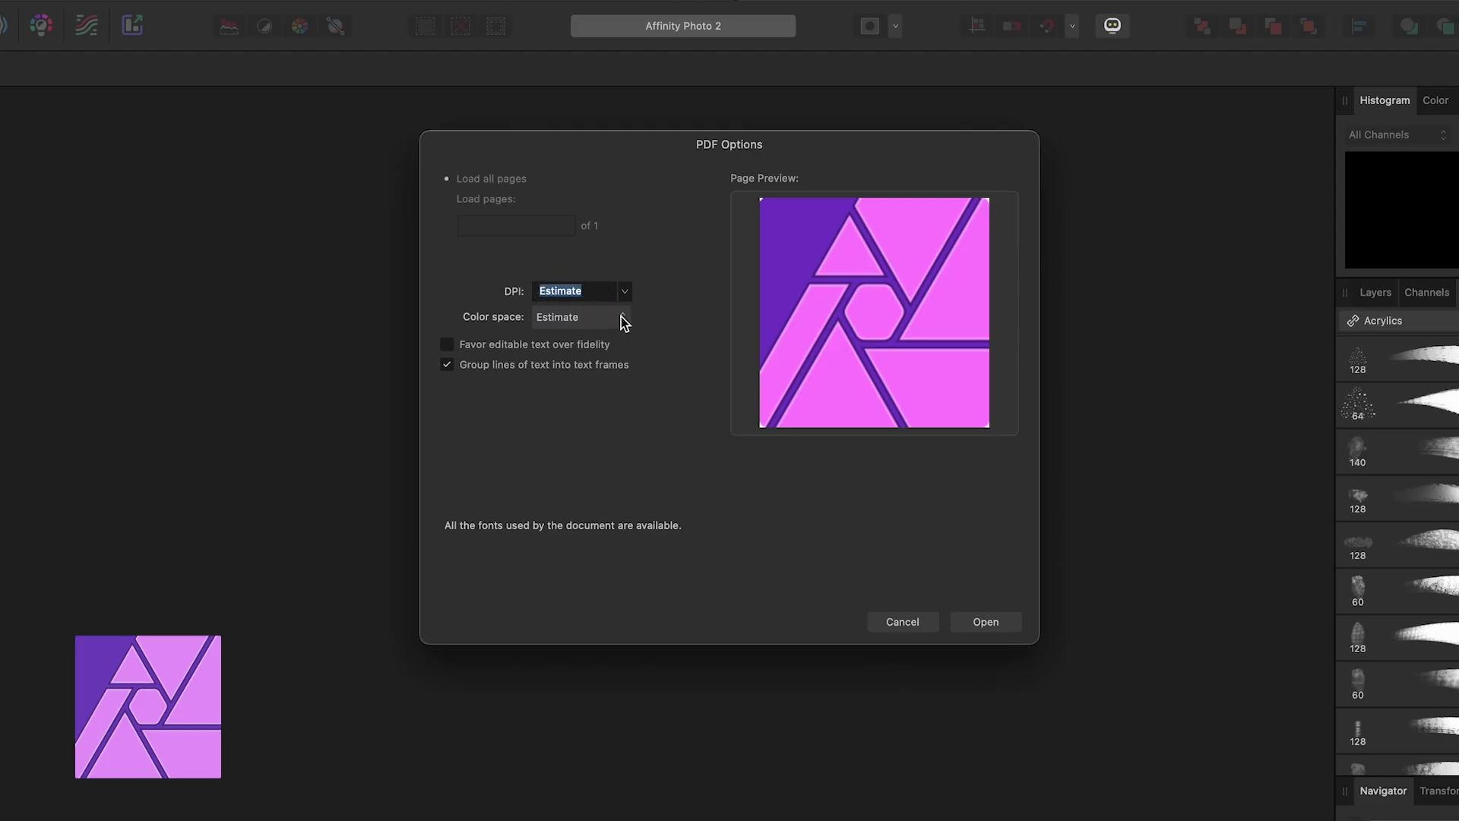
{"action": "left_click", "coordinate": [1000, 625]}
- Set the logo's export format to WEBP instead of PNG
{"action": "key", "text": "super+alt+shift+w"}
{"action": "left_click", "coordinate": [827, 156]}
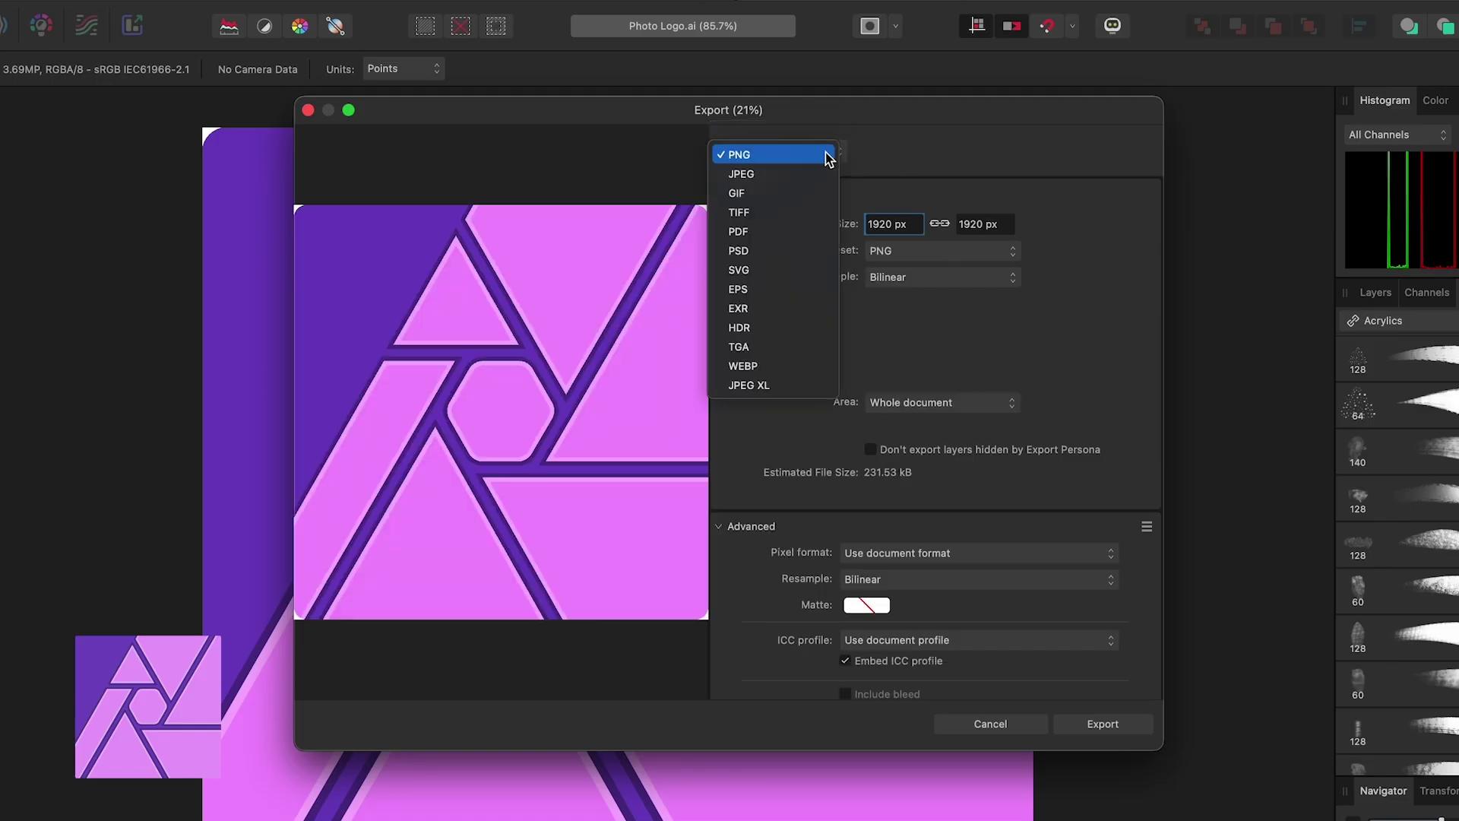
{"action": "left_click", "coordinate": [819, 366]}
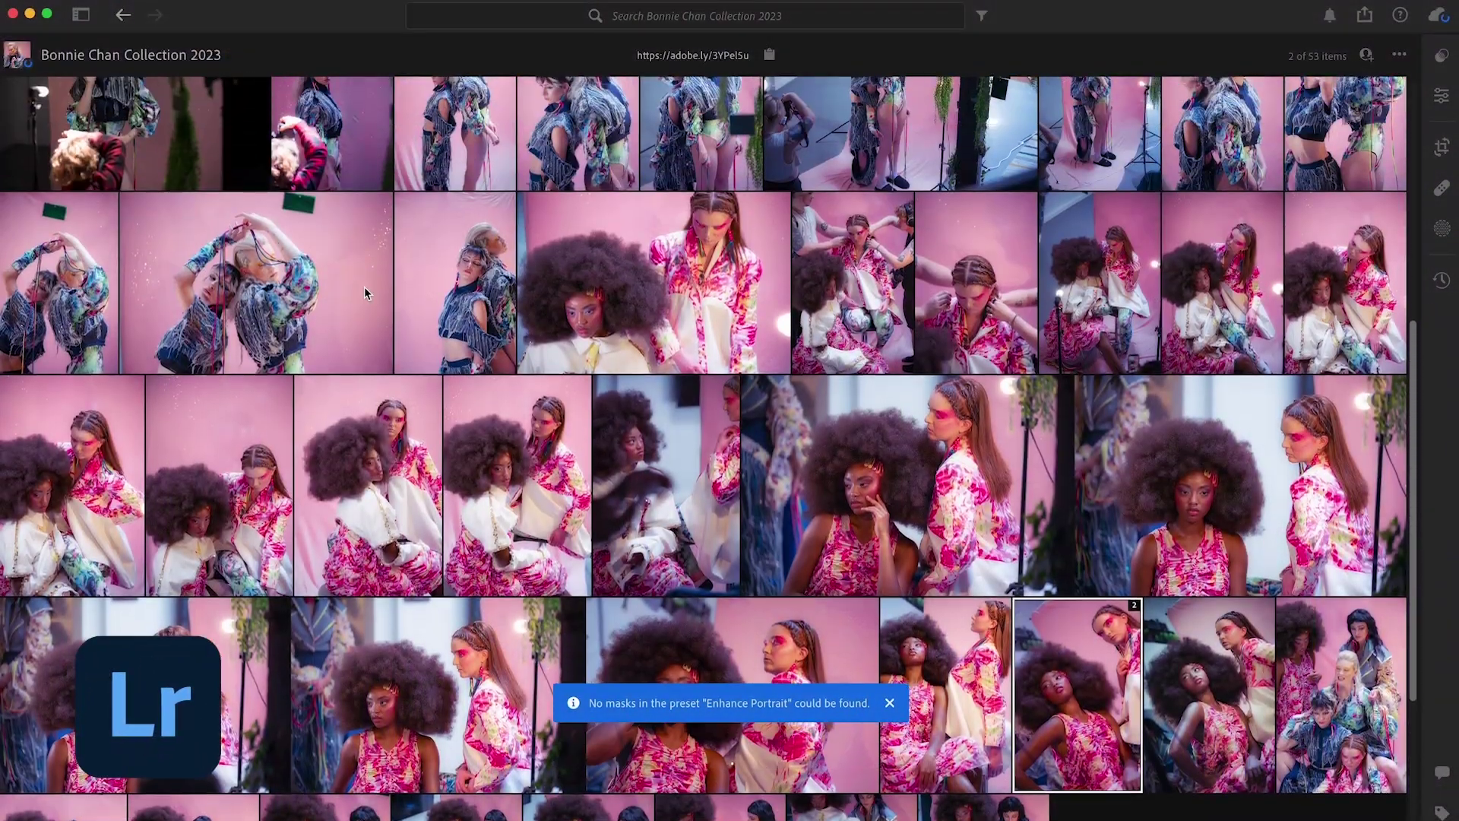
- Lower the back-to-back portrait's exposure to about +2.99 and send it to Photoshop
{"action": "scroll", "coordinate": [363, 286], "scroll_direction": "up", "scroll_amount": 3}
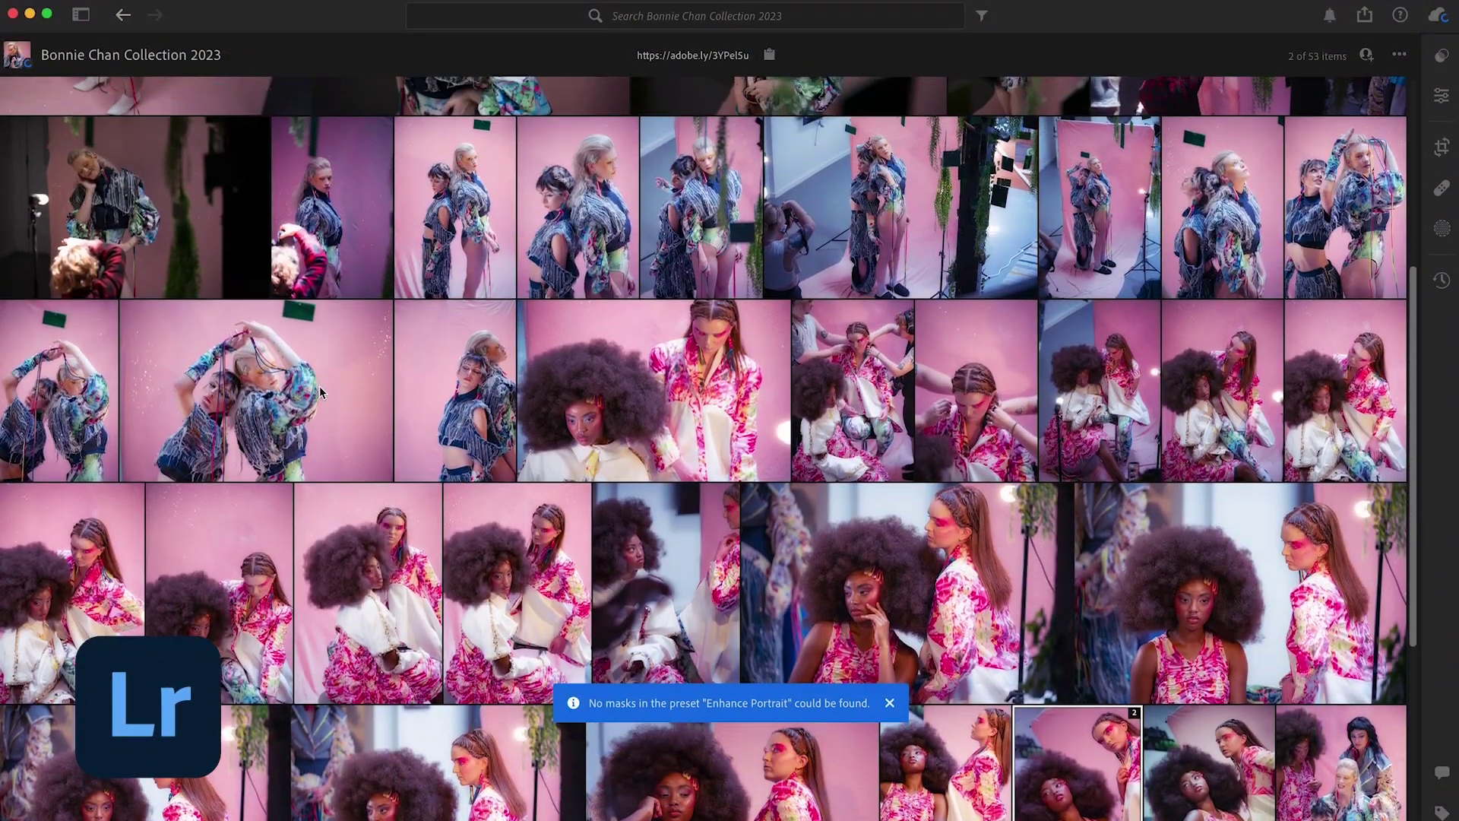
{"action": "scroll", "coordinate": [363, 380], "scroll_direction": "up", "scroll_amount": 2}
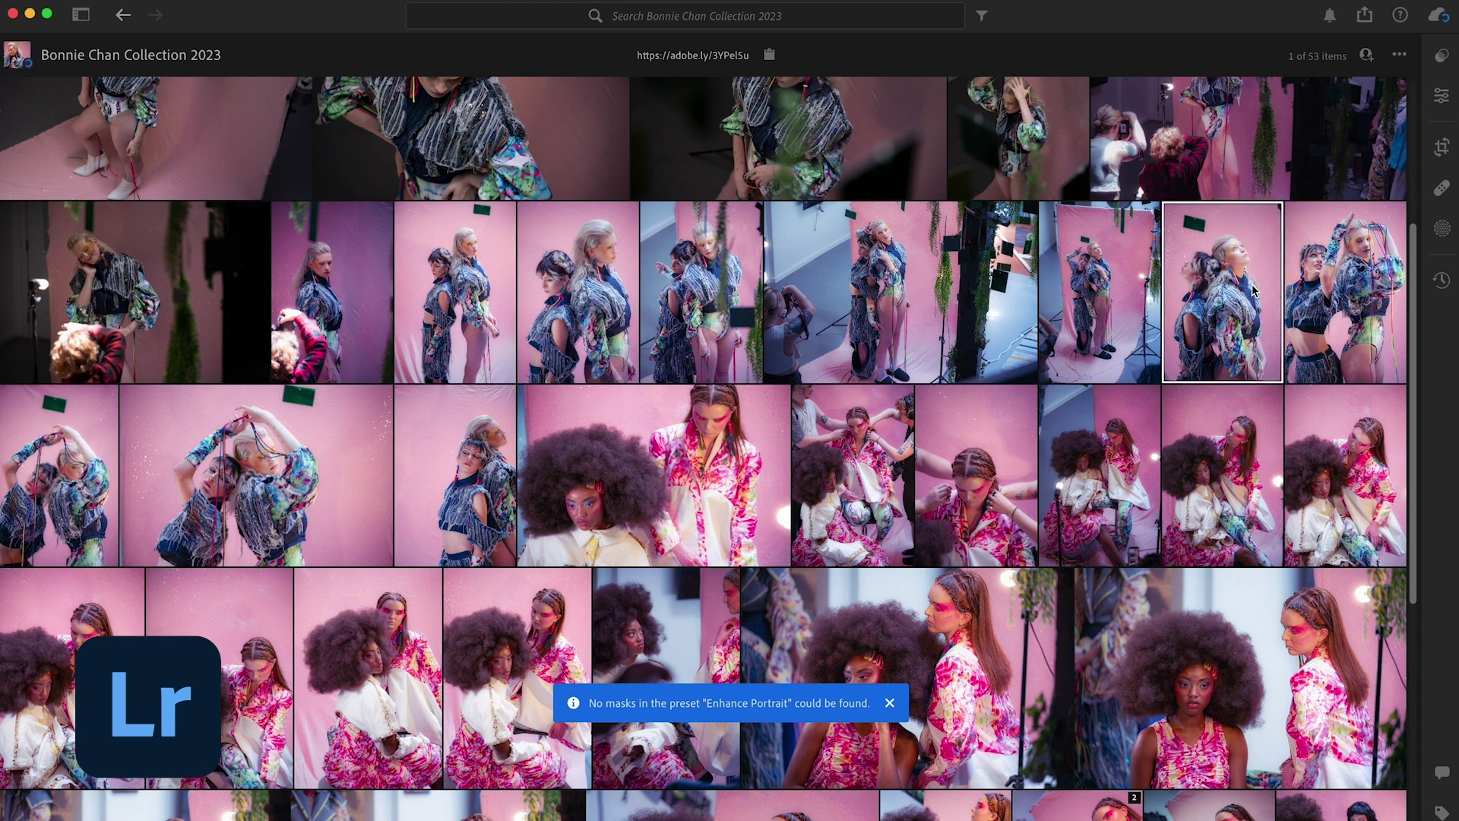
{"action": "double_click", "coordinate": [1252, 291]}
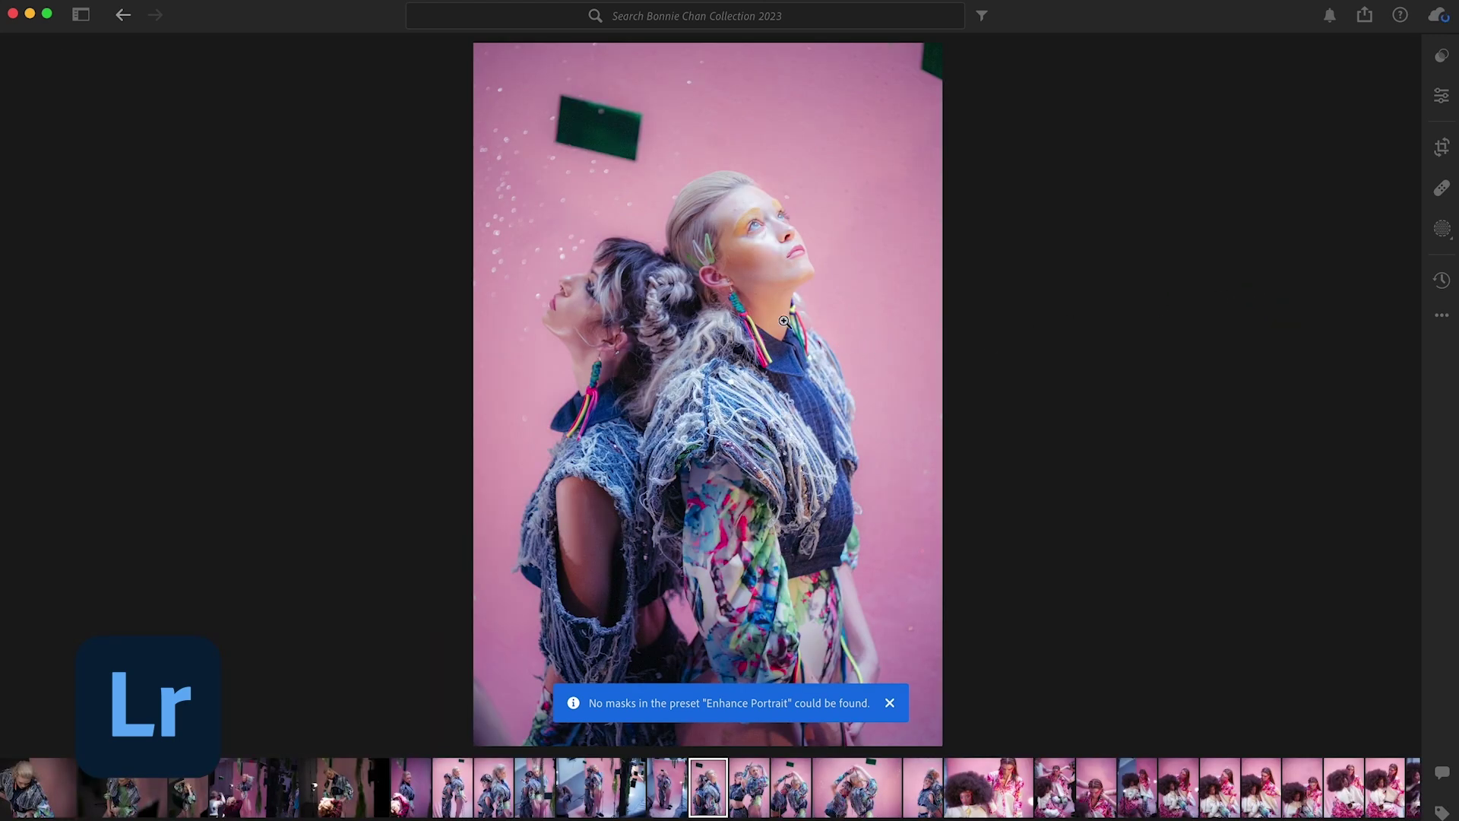
{"action": "left_click", "coordinate": [1442, 97]}
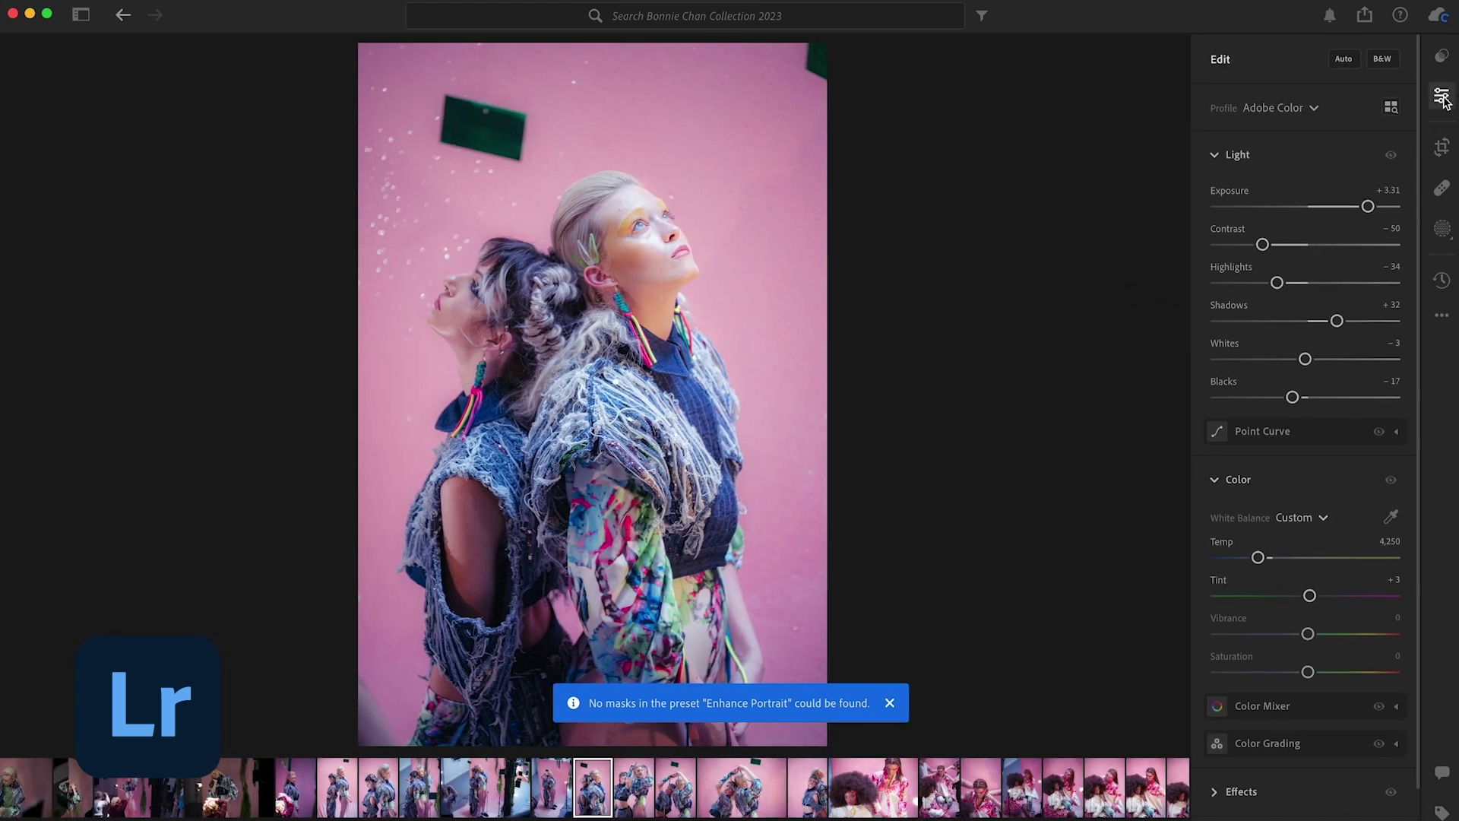
{"action": "left_click_drag", "start_coordinate": [1365, 207], "coordinate": [1355, 214]}
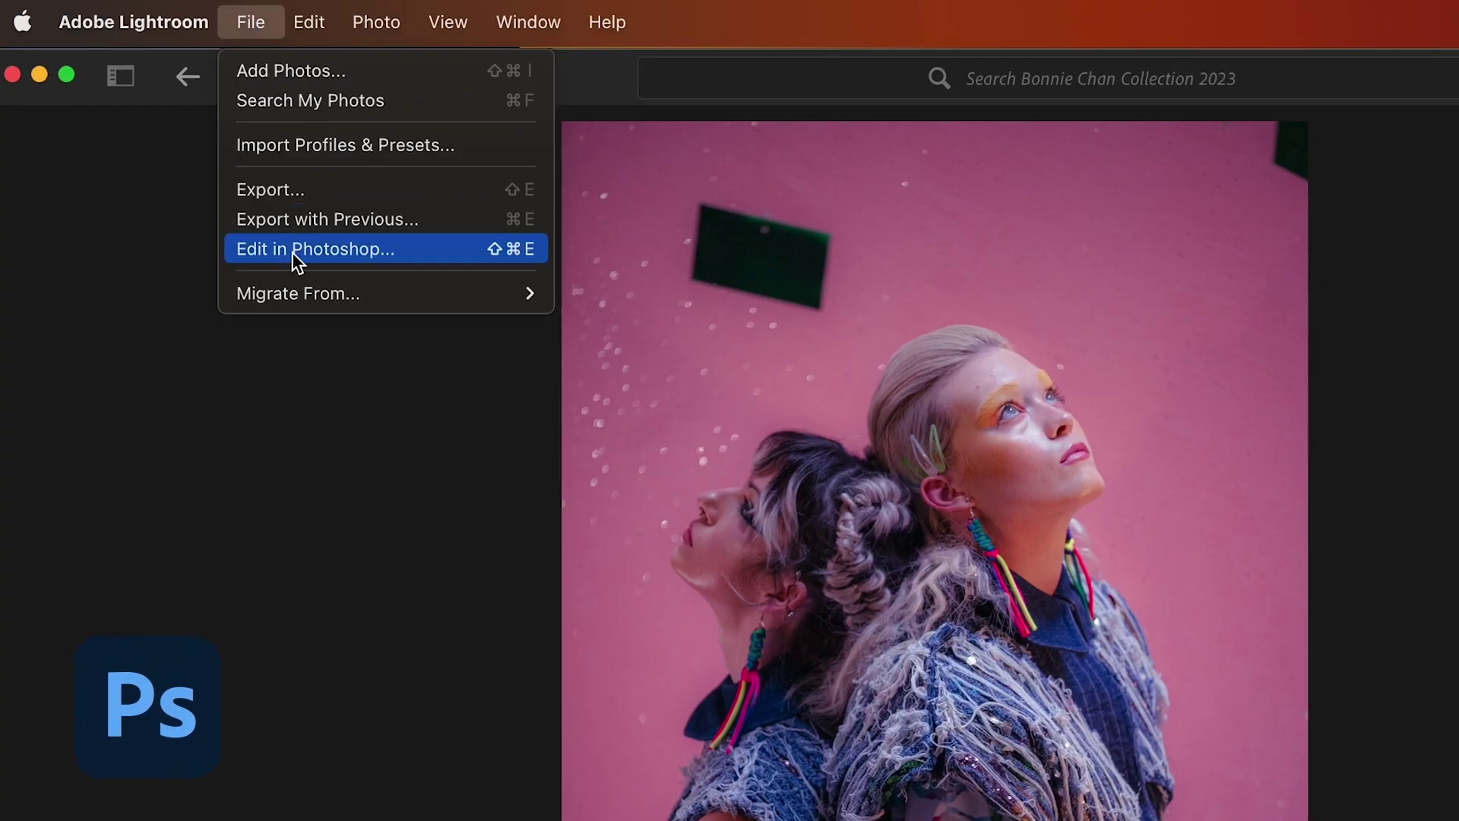
{"action": "left_click", "coordinate": [296, 250]}
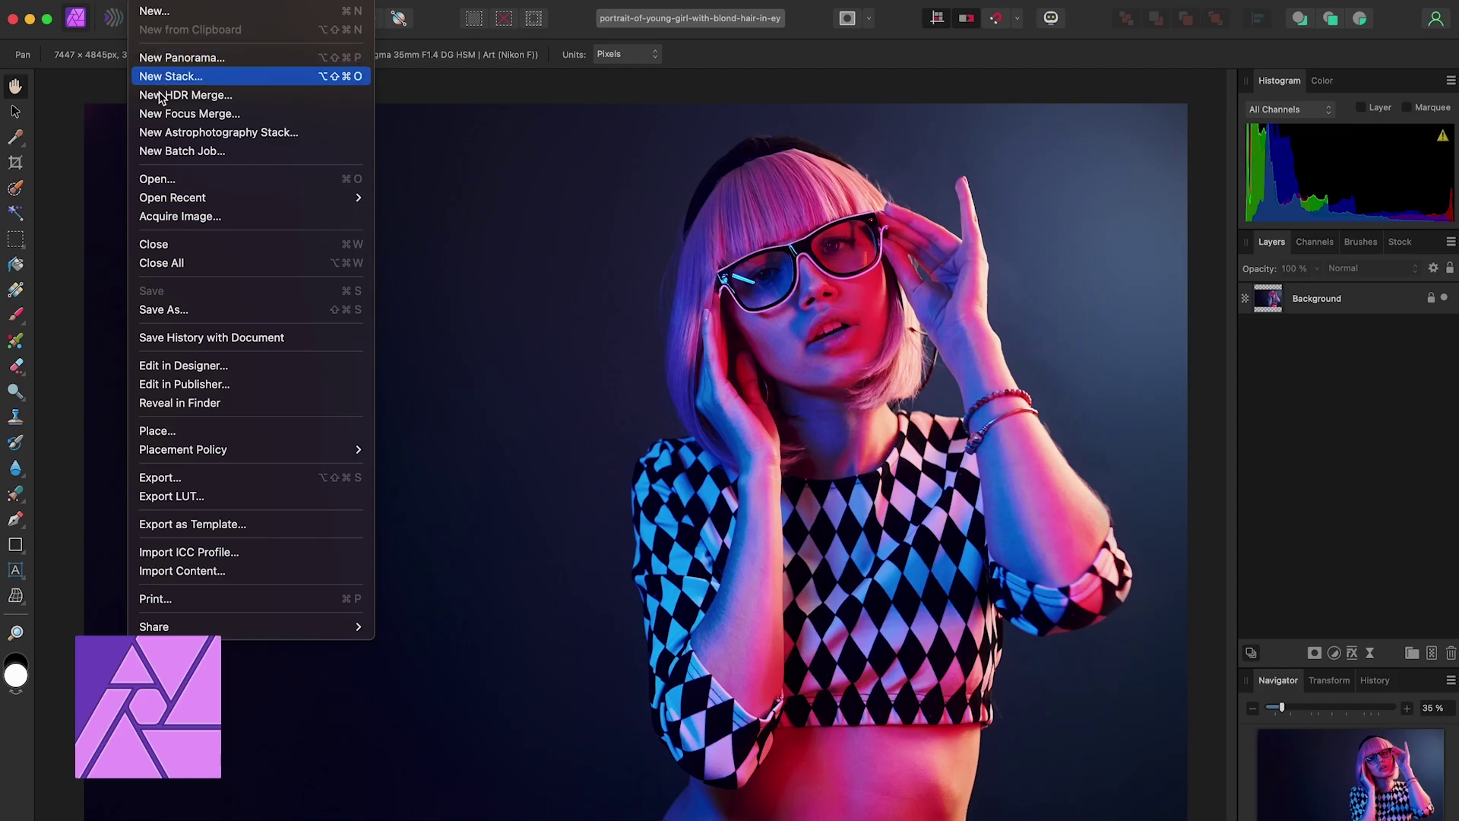
- Start opening another image file from the File menu
{"action": "left_click", "coordinate": [166, 184]}
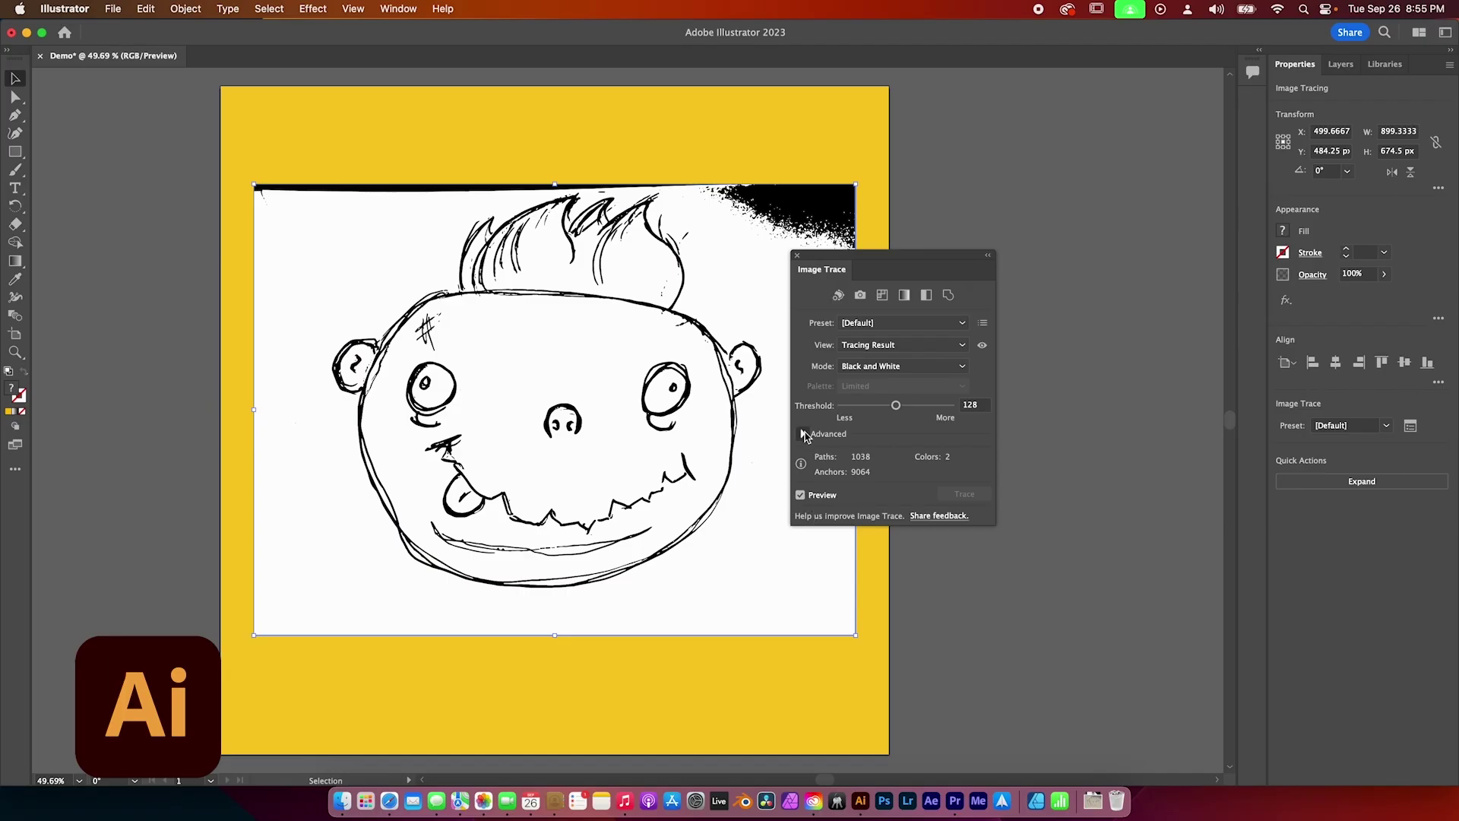
- Make the face trace ignore white, and space the rocket's blend by specified distance
{"action": "left_click", "coordinate": [803, 434]}
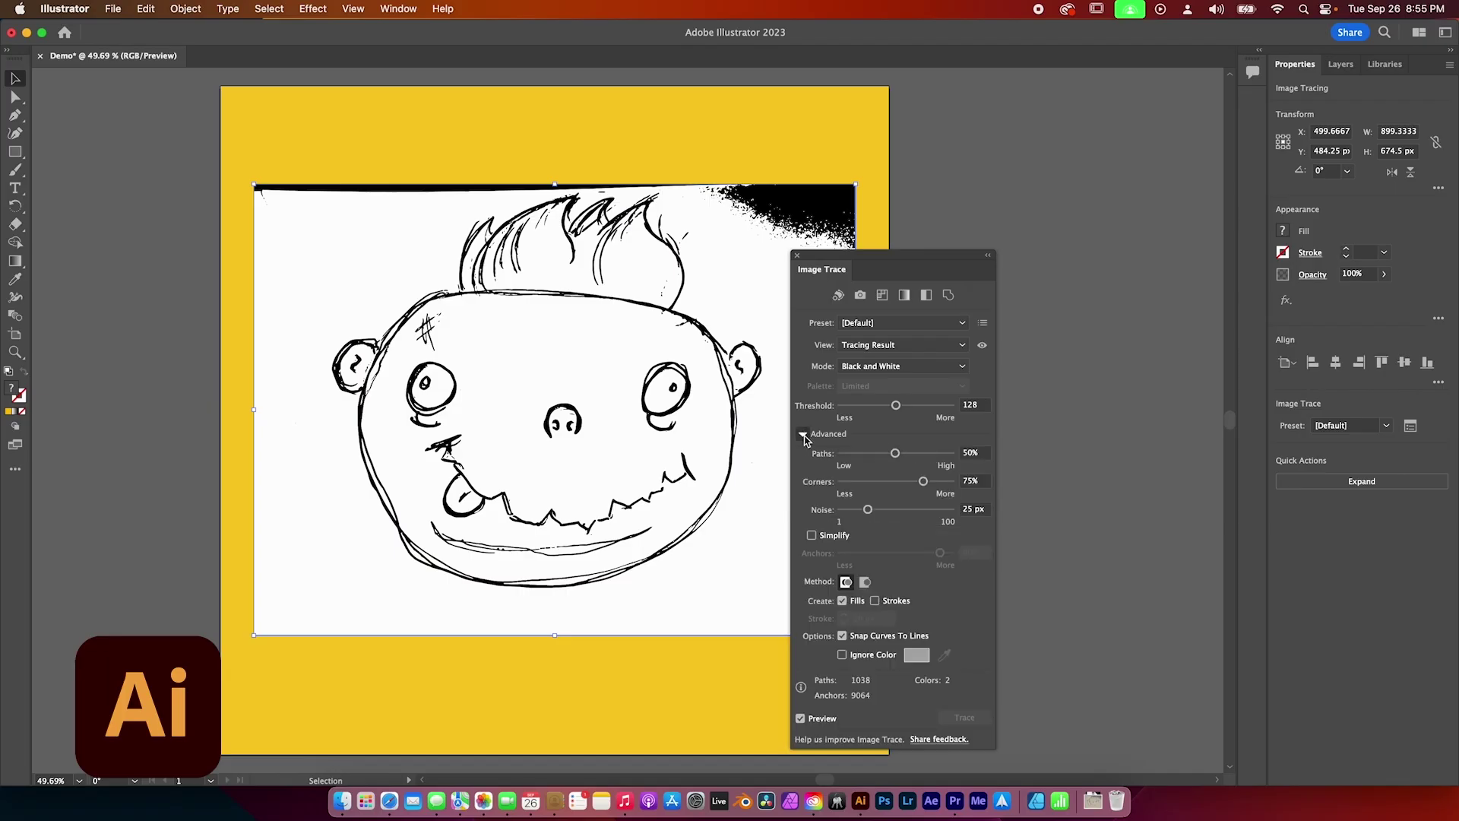
{"action": "left_click", "coordinate": [844, 656]}
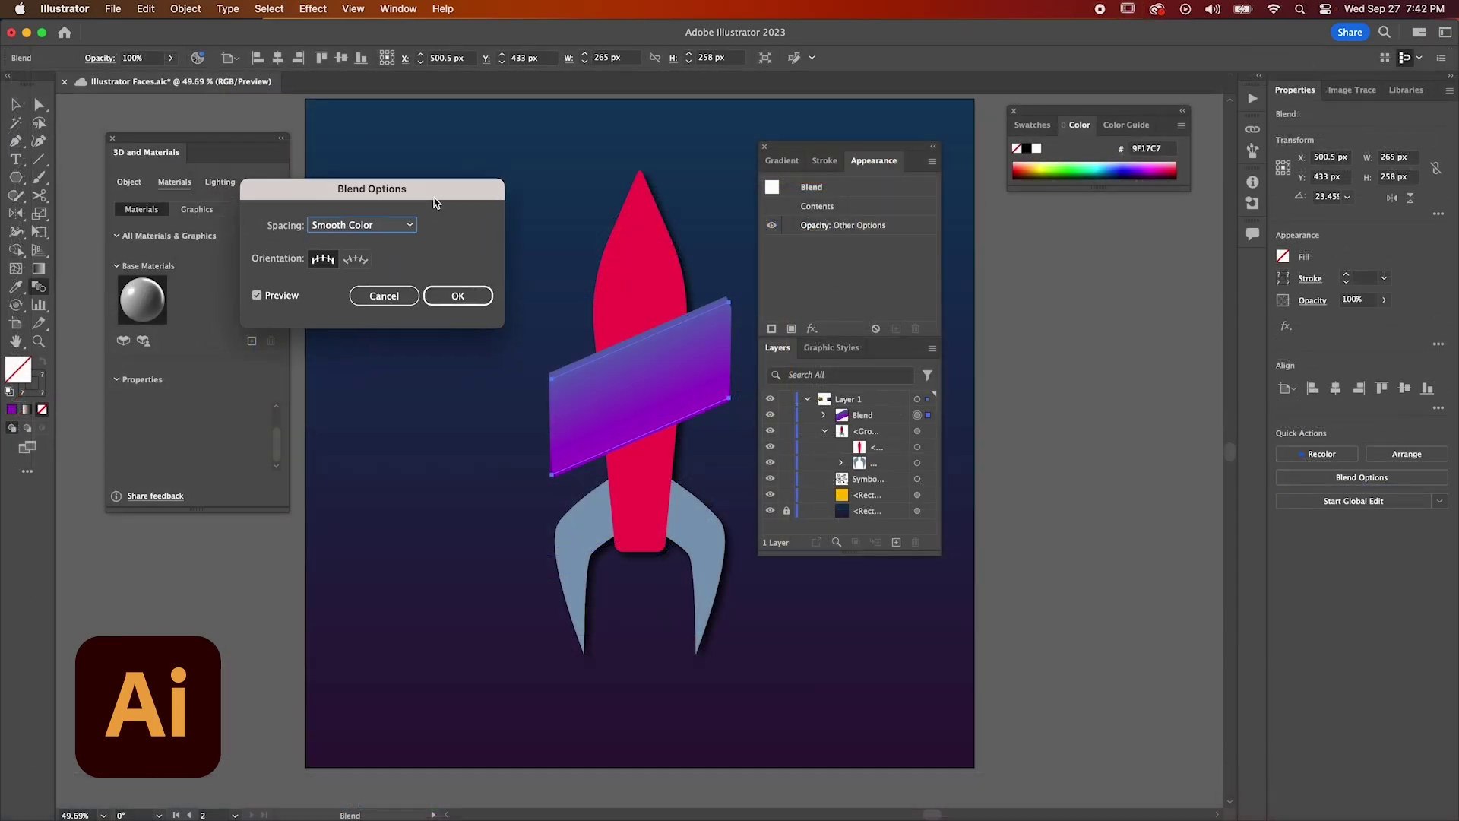
{"action": "left_click_drag", "start_coordinate": [437, 203], "coordinate": [460, 206]}
{"action": "left_click", "coordinate": [385, 228]}
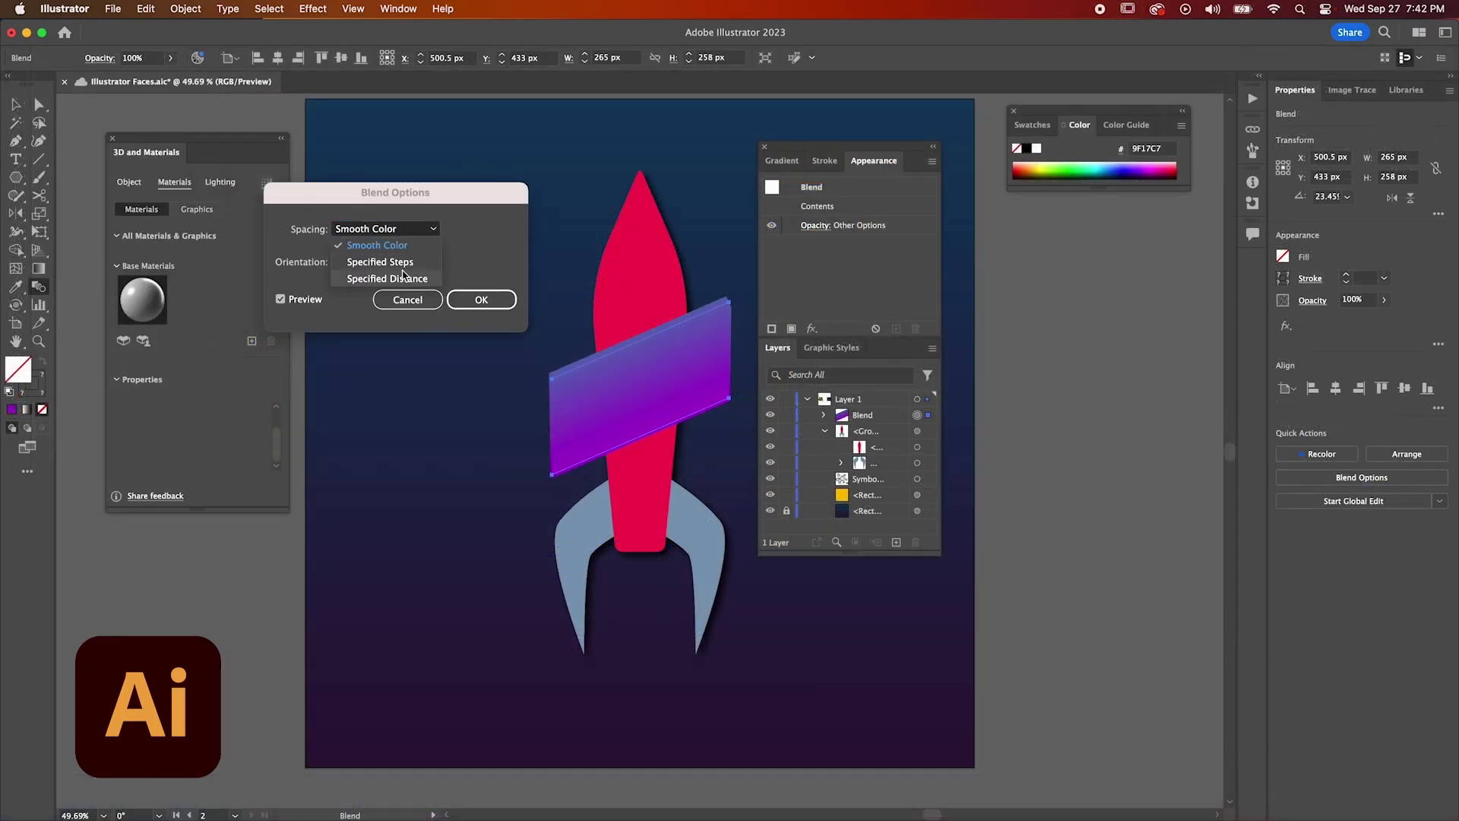
{"action": "left_click", "coordinate": [380, 283]}
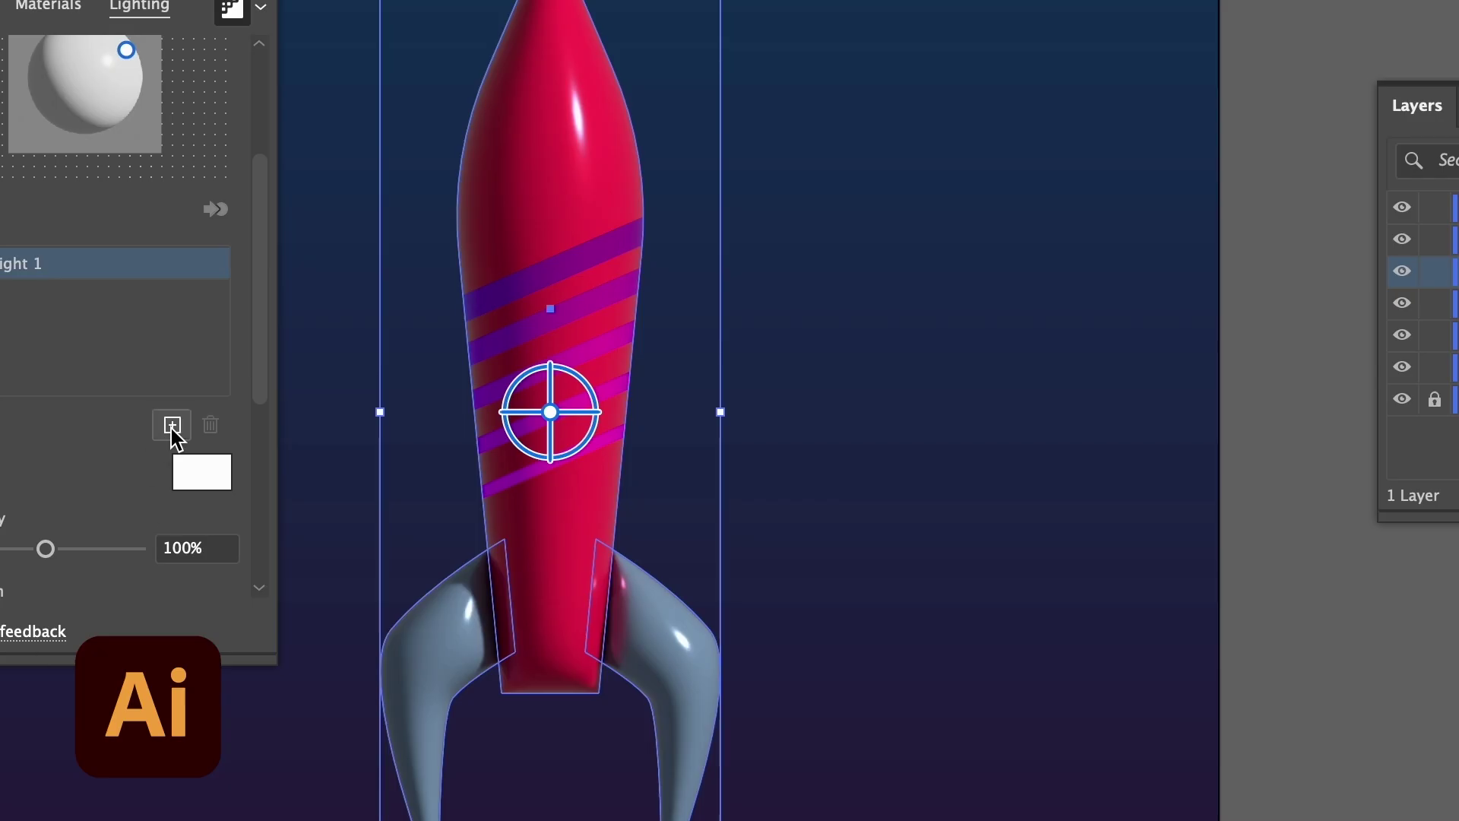
- Add a second light to the 3D rocket and spray sparkle stars across the sky
{"action": "left_click", "coordinate": [171, 425]}
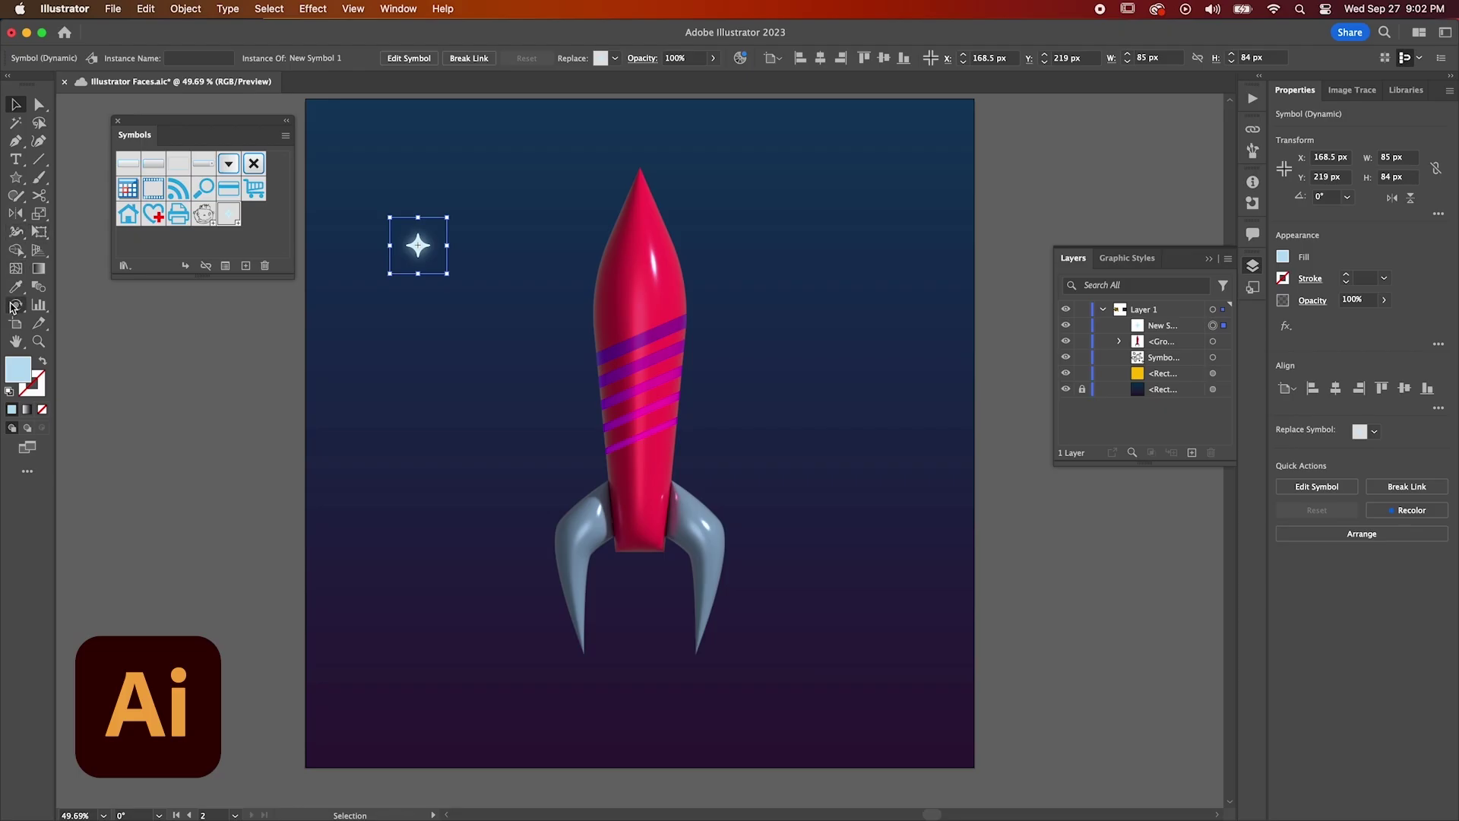
{"action": "mouse_move", "coordinate": [16, 305]}
{"action": "left_mouse_down"}
{"action": "mouse_move", "coordinate": [61, 323]}
{"action": "mouse_move", "coordinate": [107, 305]}
{"action": "left_mouse_up"}
{"action": "mouse_move", "coordinate": [413, 384]}
{"action": "left_mouse_down"}
{"action": "mouse_move", "coordinate": [532, 234]}
{"action": "mouse_move", "coordinate": [912, 221]}
{"action": "mouse_move", "coordinate": [889, 299]}
{"action": "left_mouse_up"}
- Spray more sparkle stars across the sky and vary their sizes with the Symbol Sizer
{"action": "left_click_drag", "start_coordinate": [659, 59], "coordinate": [713, 360]}
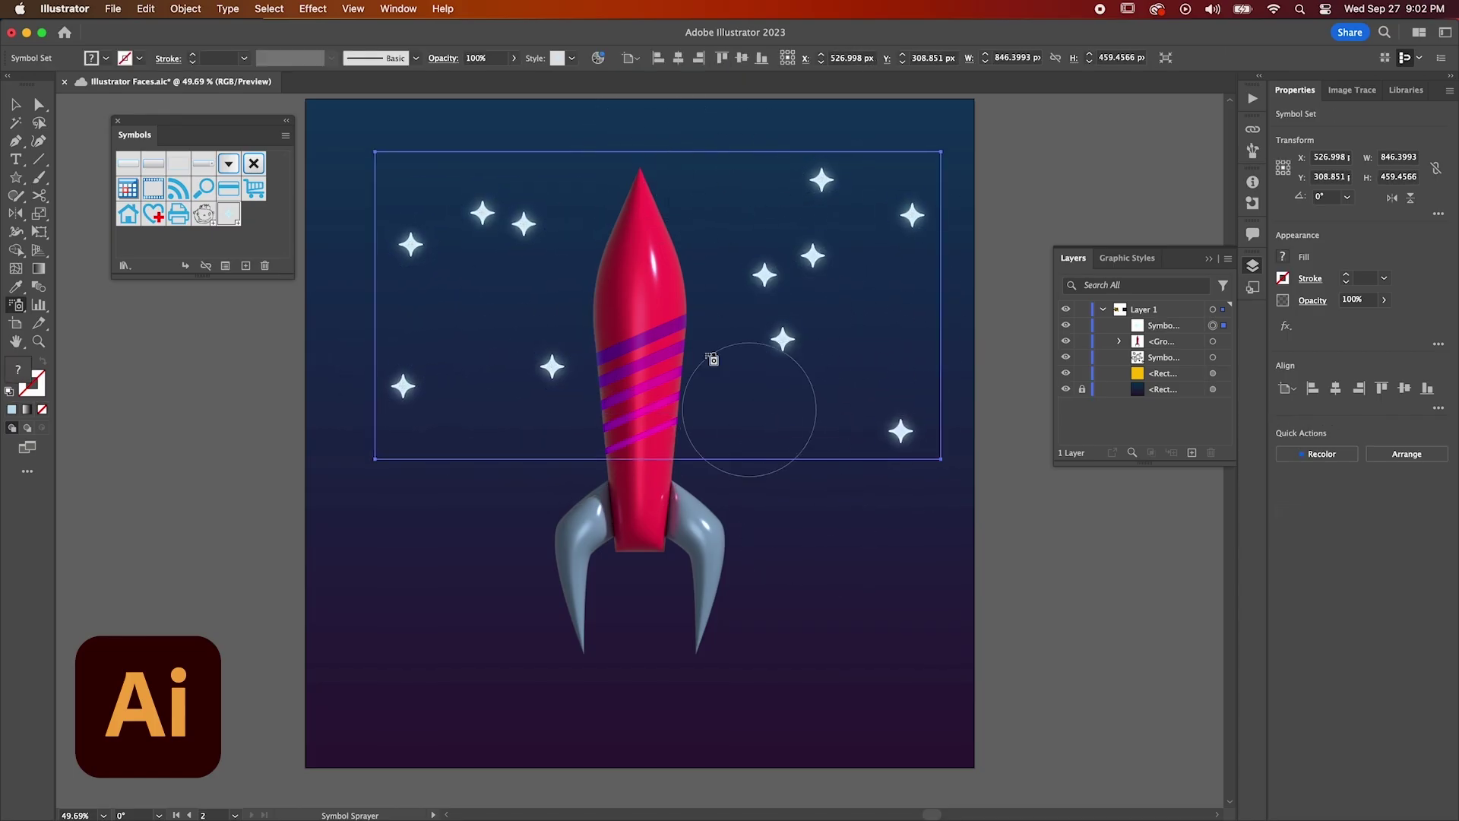
{"action": "mouse_move", "coordinate": [365, 137]}
{"action": "left_mouse_down"}
{"action": "mouse_move", "coordinate": [380, 609]}
{"action": "mouse_move", "coordinate": [841, 511]}
{"action": "left_mouse_up"}
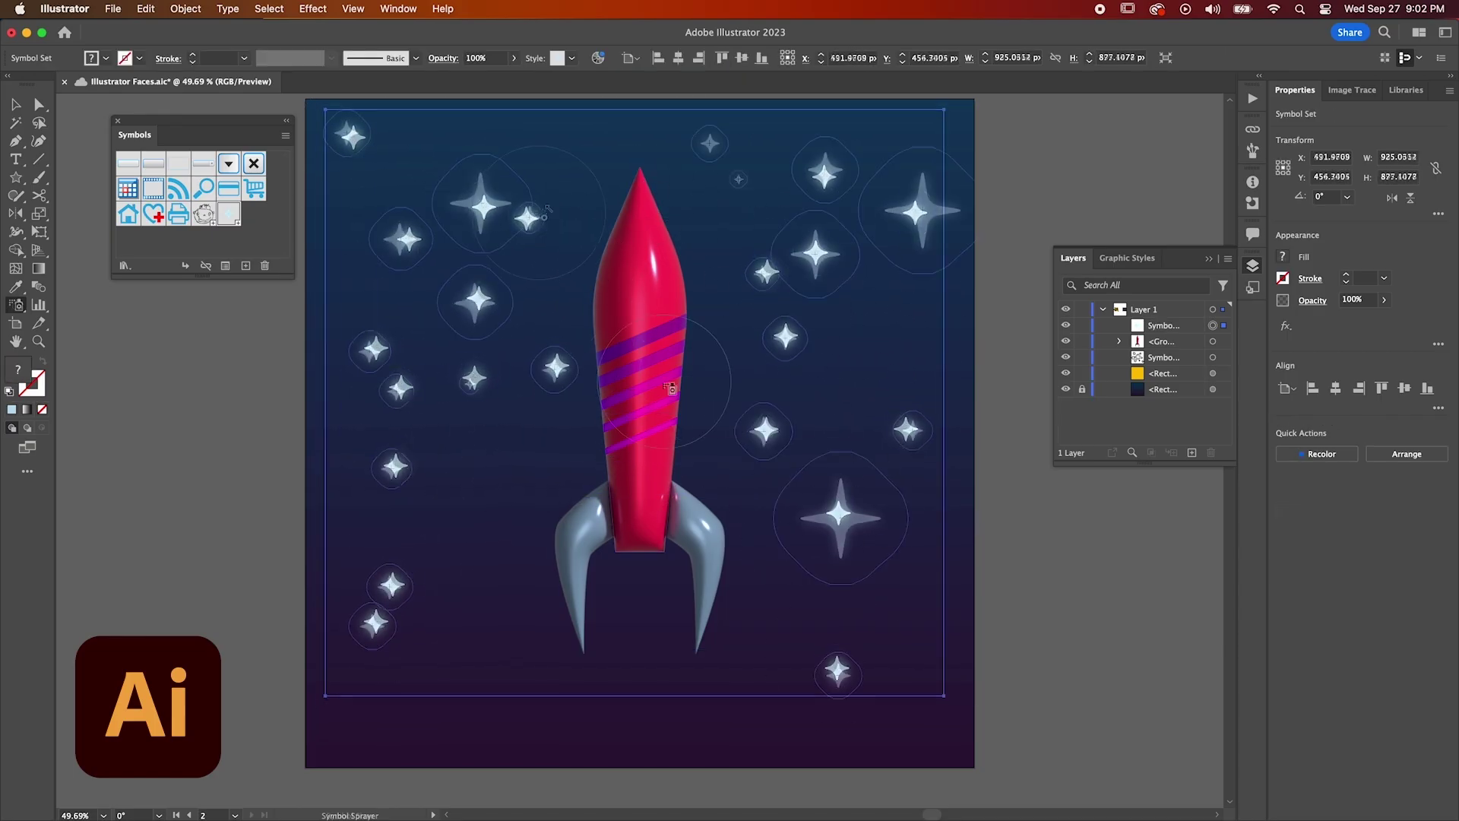
{"action": "left_click_drag", "start_coordinate": [347, 133], "coordinate": [390, 422]}
{"action": "mouse_move", "coordinate": [522, 359]}
{"action": "left_mouse_down"}
{"action": "mouse_move", "coordinate": [505, 326]}
{"action": "mouse_move", "coordinate": [502, 207]}
{"action": "left_mouse_up"}
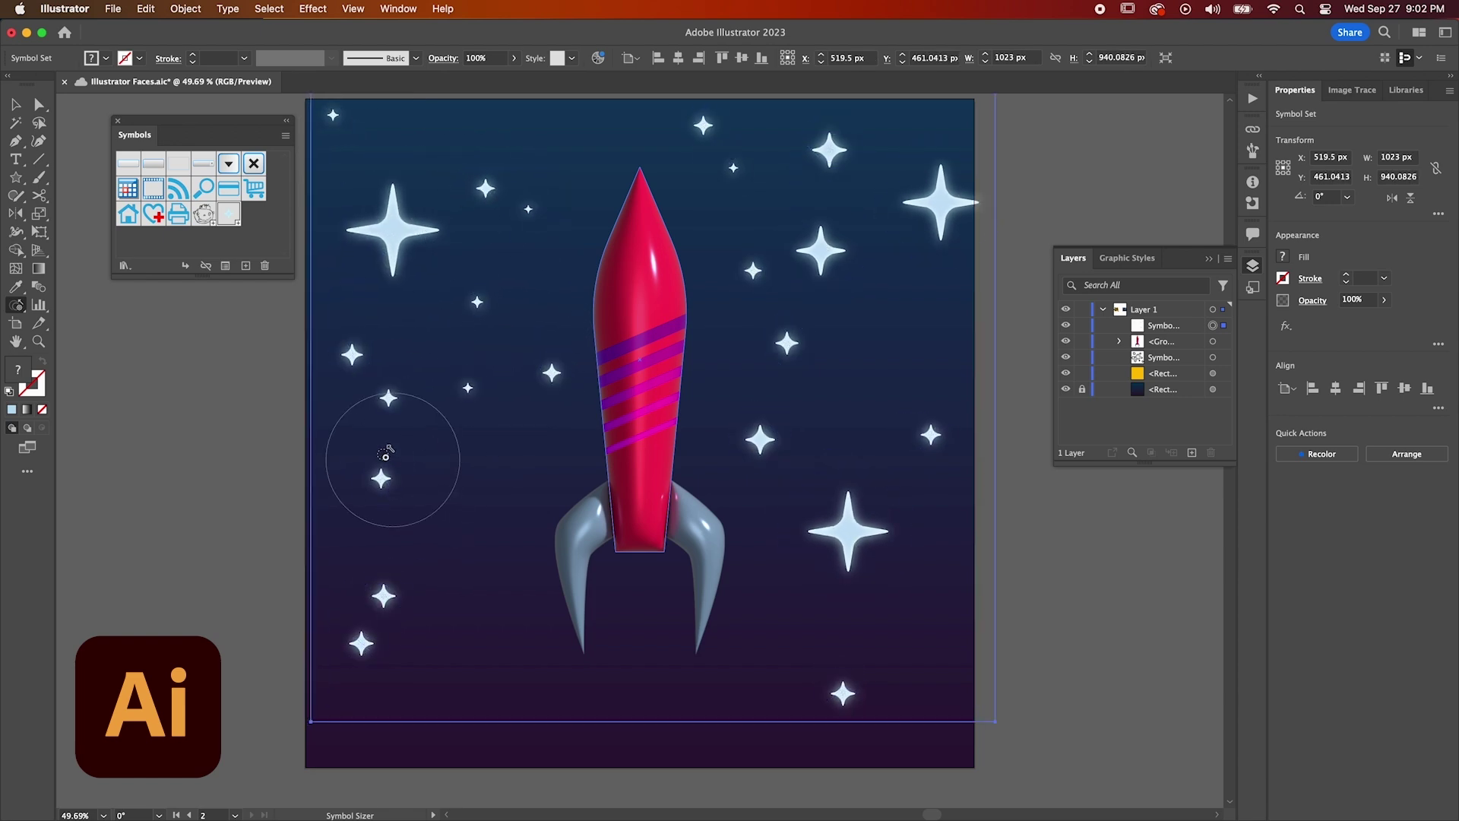
{"action": "left_click_drag", "start_coordinate": [385, 462], "coordinate": [365, 684]}
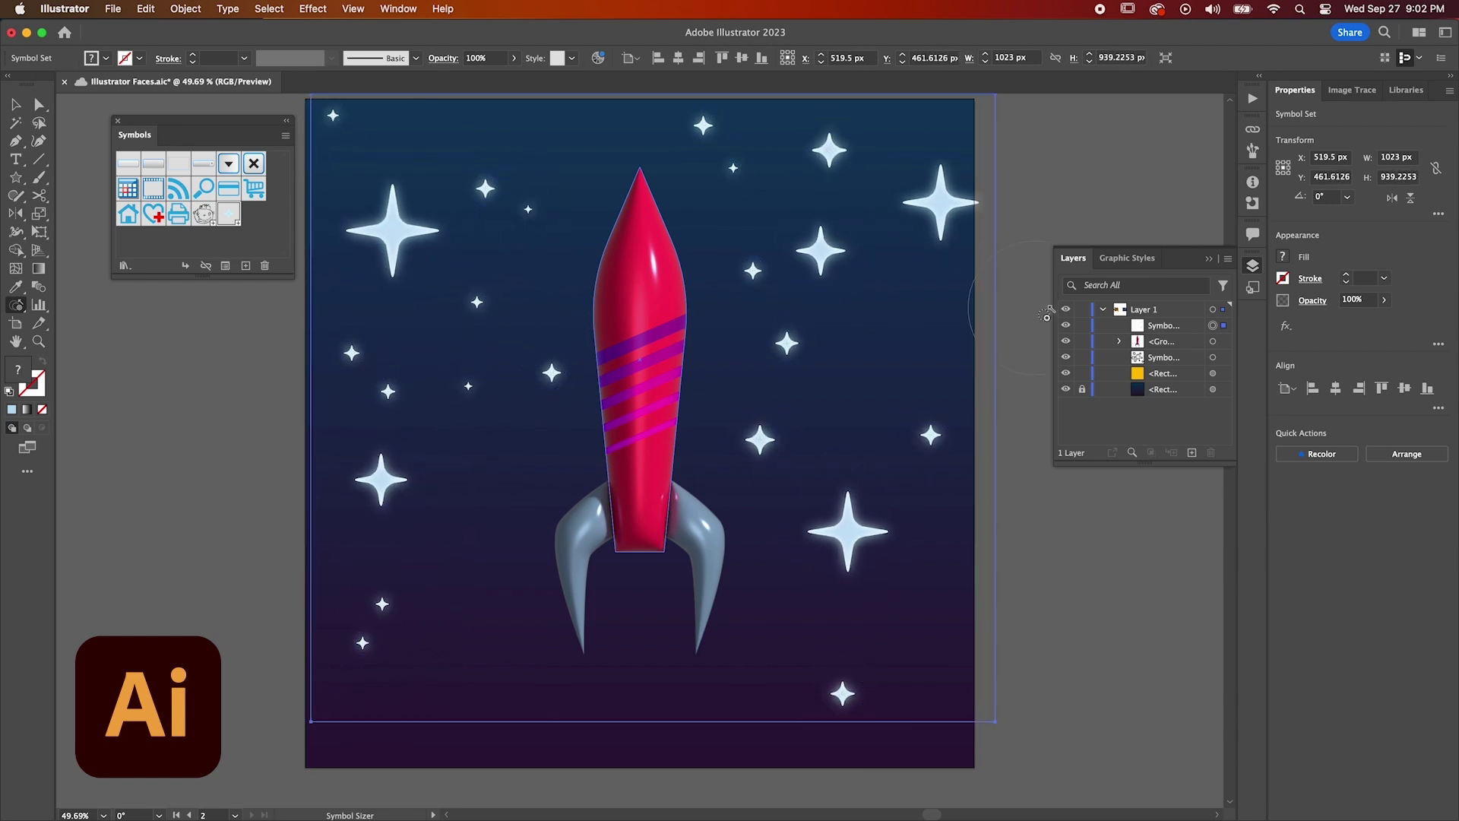
{"action": "mouse_move", "coordinate": [773, 491]}
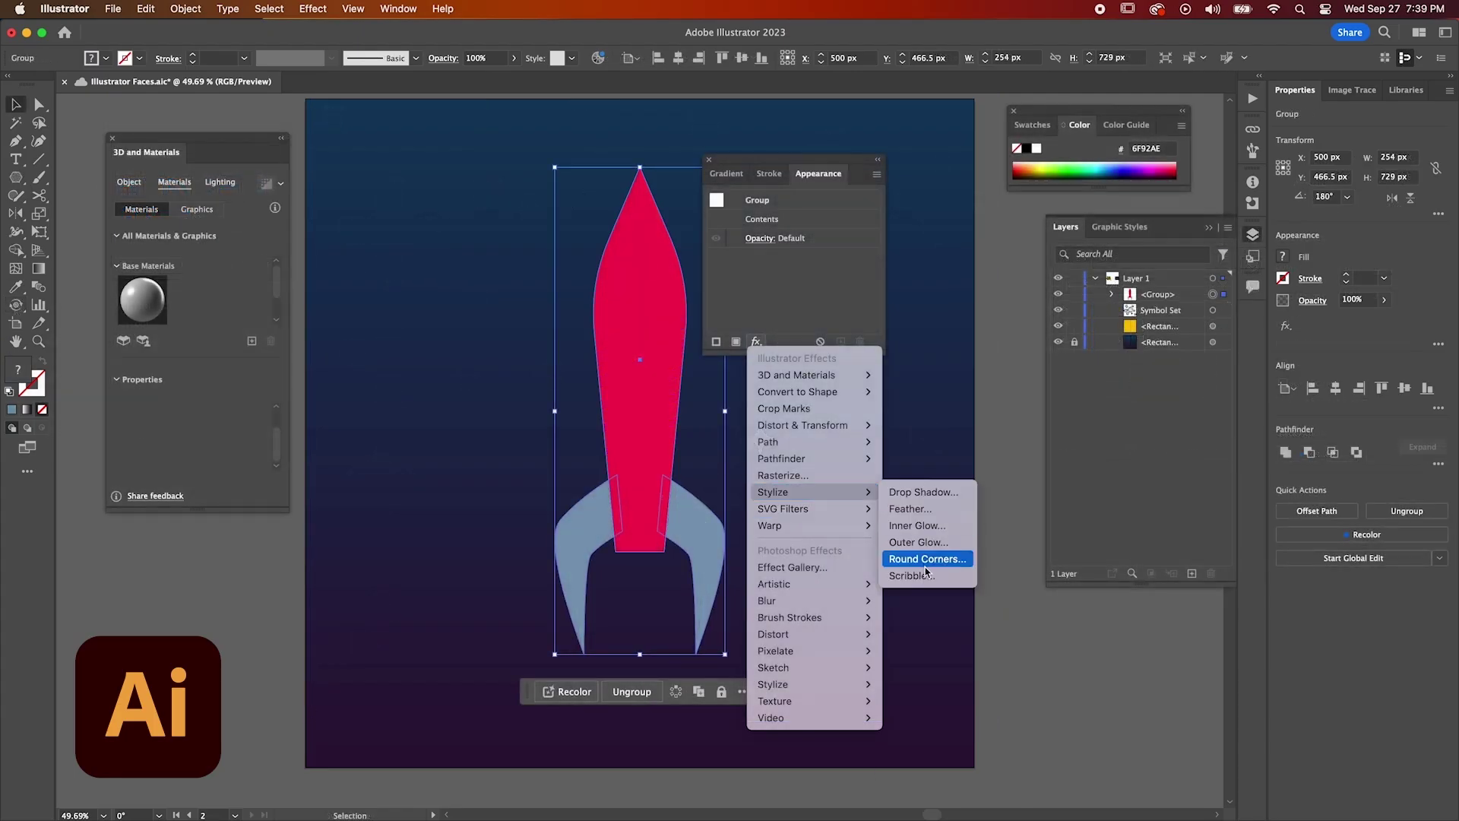
- Apply Round Corners to the rocket and add a Drop Shadow effect
{"action": "left_click", "coordinate": [933, 563]}
{"action": "left_click", "coordinate": [756, 341]}
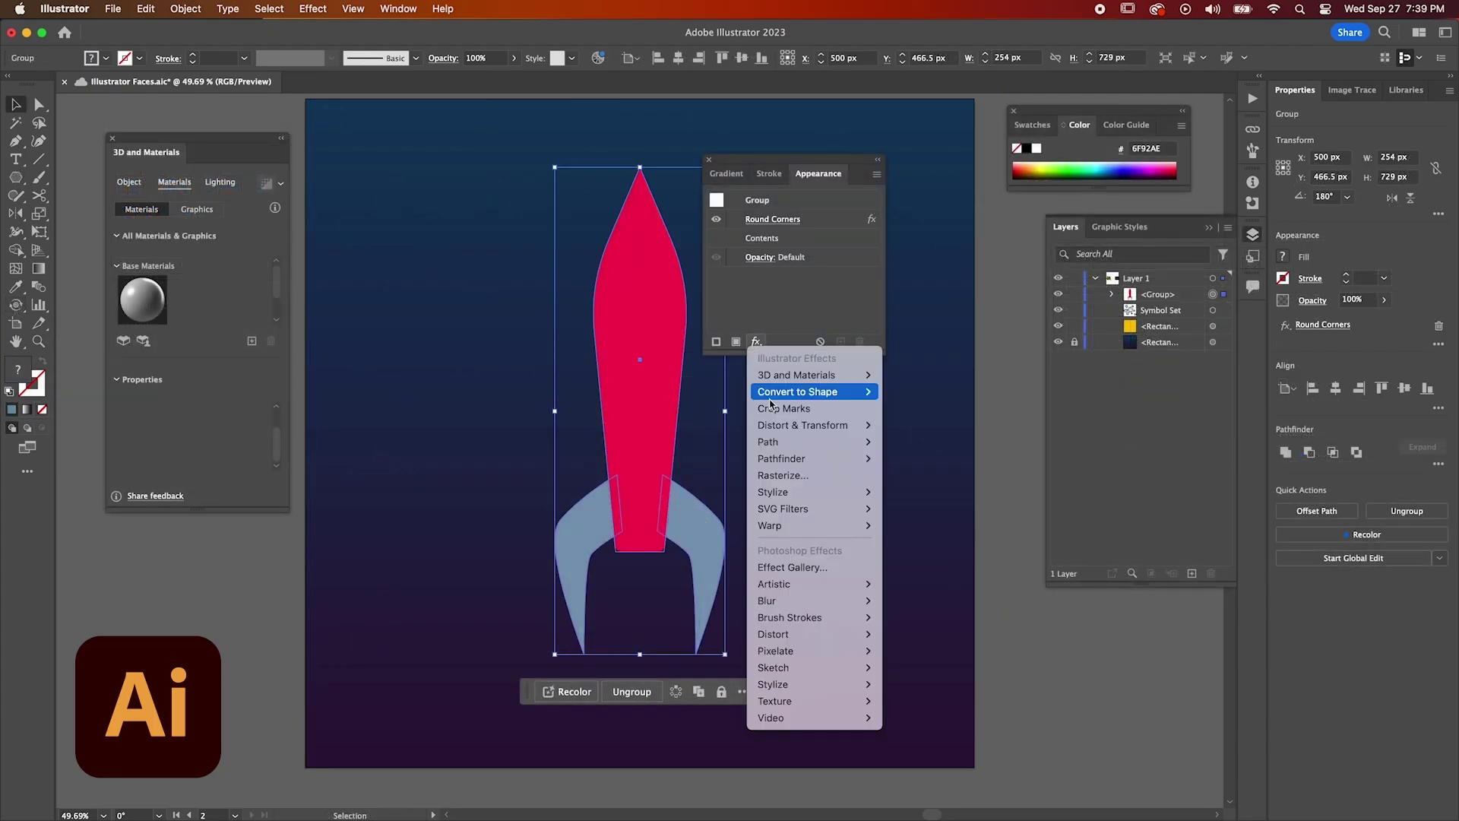
{"action": "left_click", "coordinate": [921, 526]}
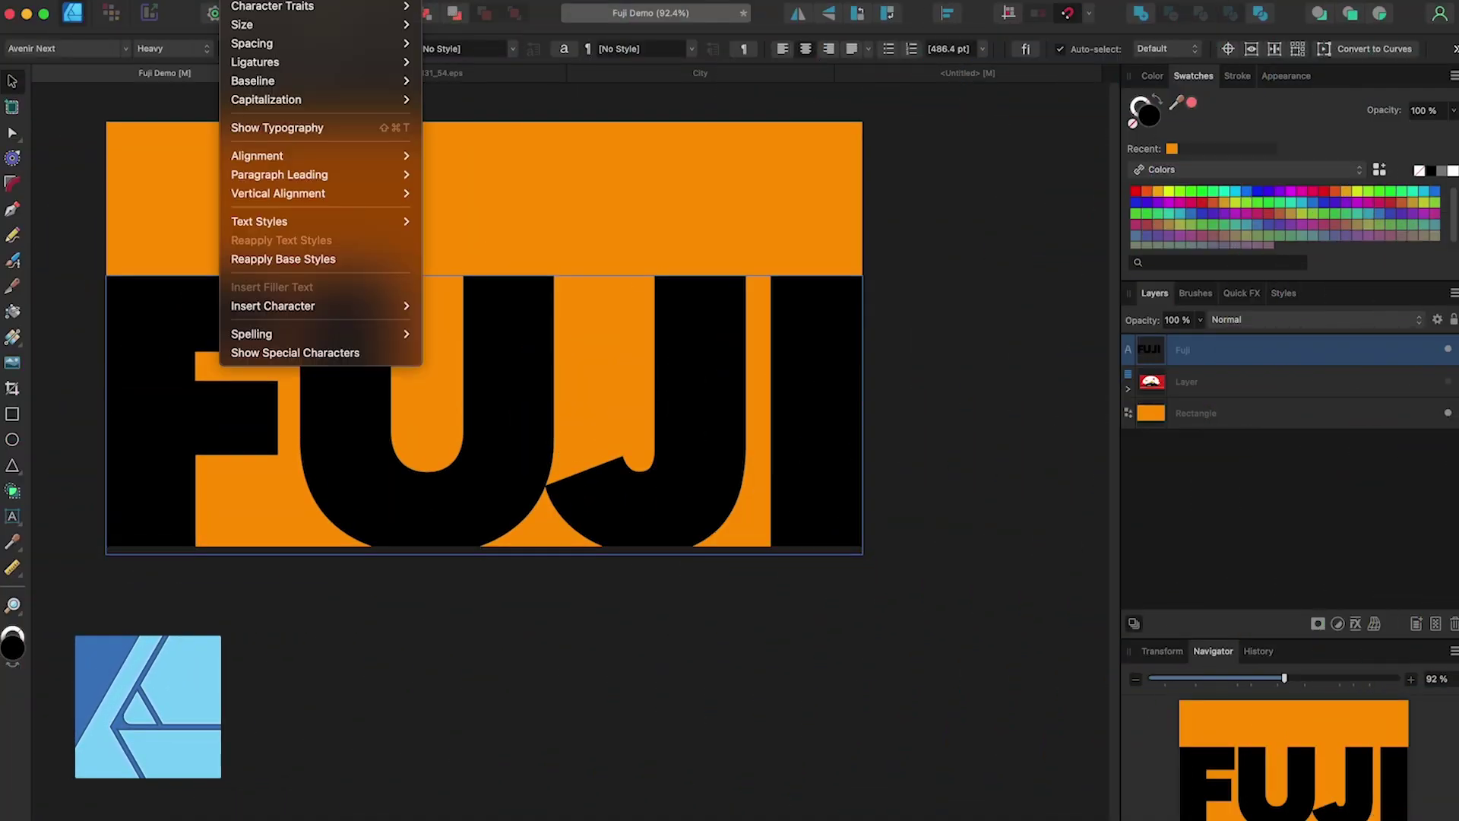
- Convert FUJI to curves and stretch each letter's top nodes to the artboard top
{"action": "left_click", "coordinate": [365, 596]}
{"action": "left_click", "coordinate": [723, 342]}
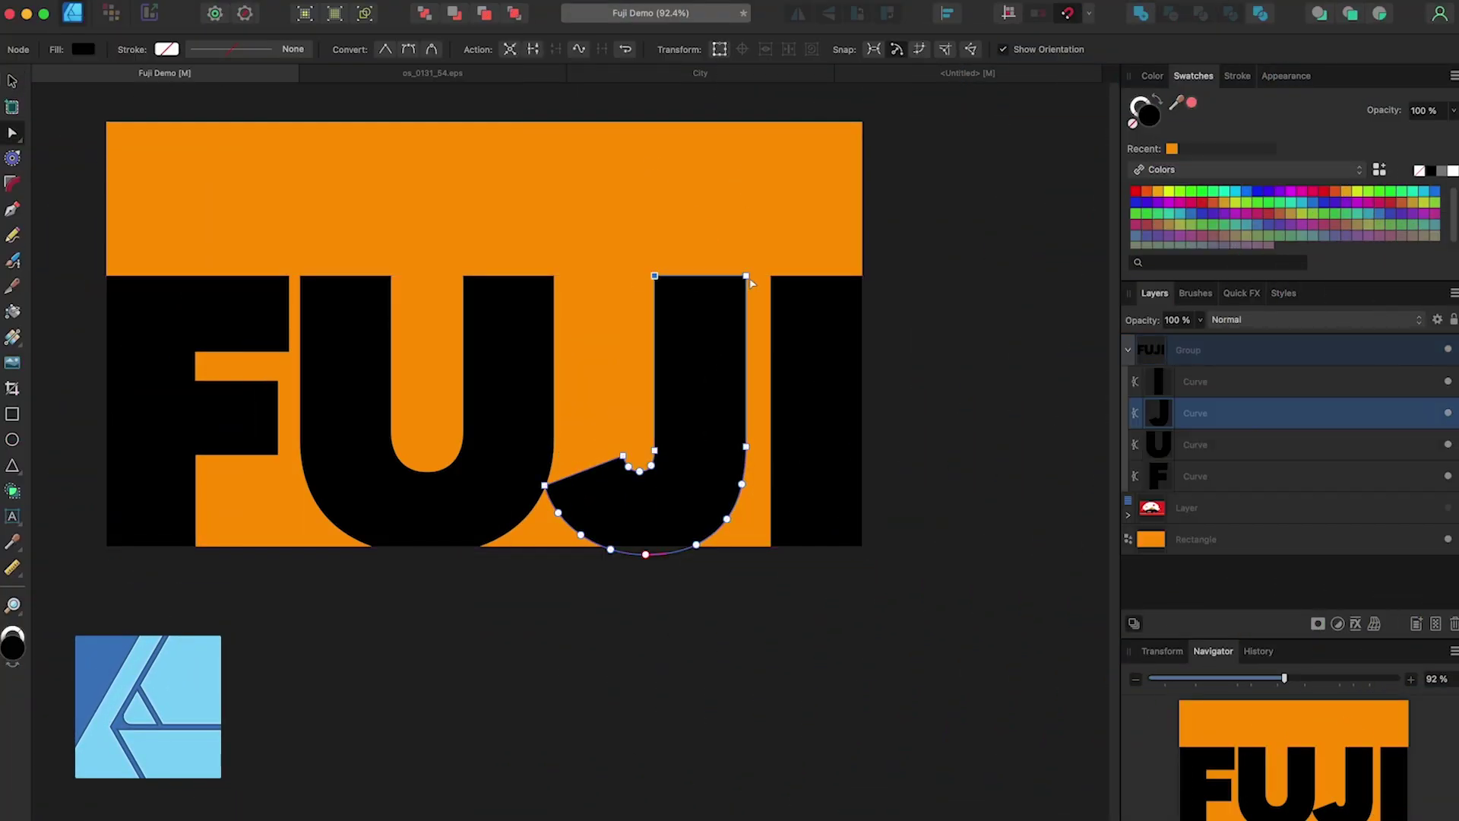
{"action": "left_click_drag", "start_coordinate": [750, 283], "coordinate": [746, 123]}
{"action": "left_click", "coordinate": [815, 300]}
{"action": "left_click_drag", "start_coordinate": [863, 277], "coordinate": [857, 135]}
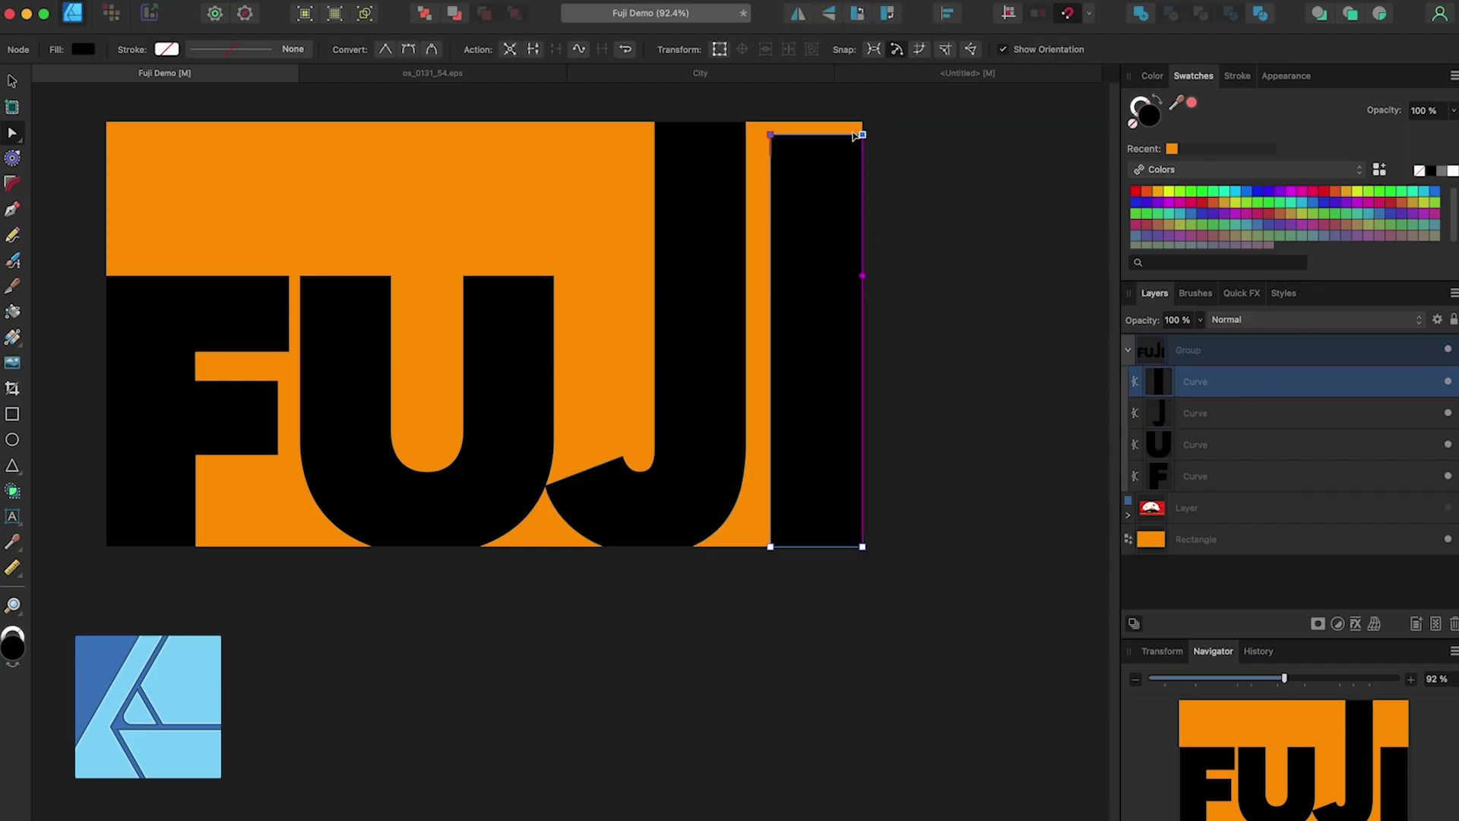
{"action": "left_click", "coordinate": [426, 502]}
{"action": "left_click_drag", "start_coordinate": [553, 279], "coordinate": [554, 121]}
{"action": "mouse_move", "coordinate": [78, 230]}
{"action": "left_mouse_down"}
{"action": "mouse_move", "coordinate": [283, 483]}
{"action": "mouse_move", "coordinate": [277, 299]}
{"action": "left_mouse_up"}
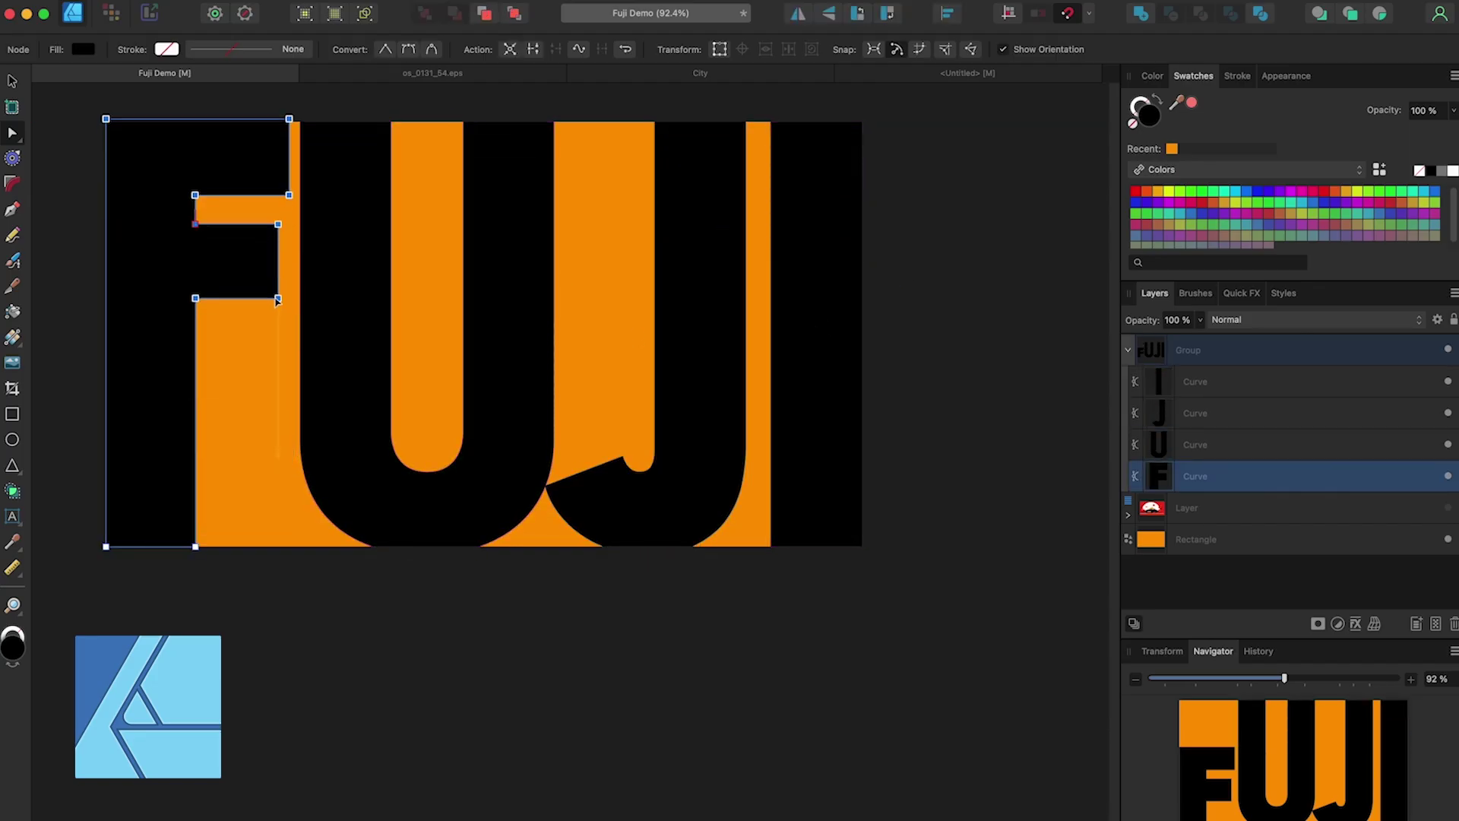
{"action": "left_click", "coordinate": [912, 526]}
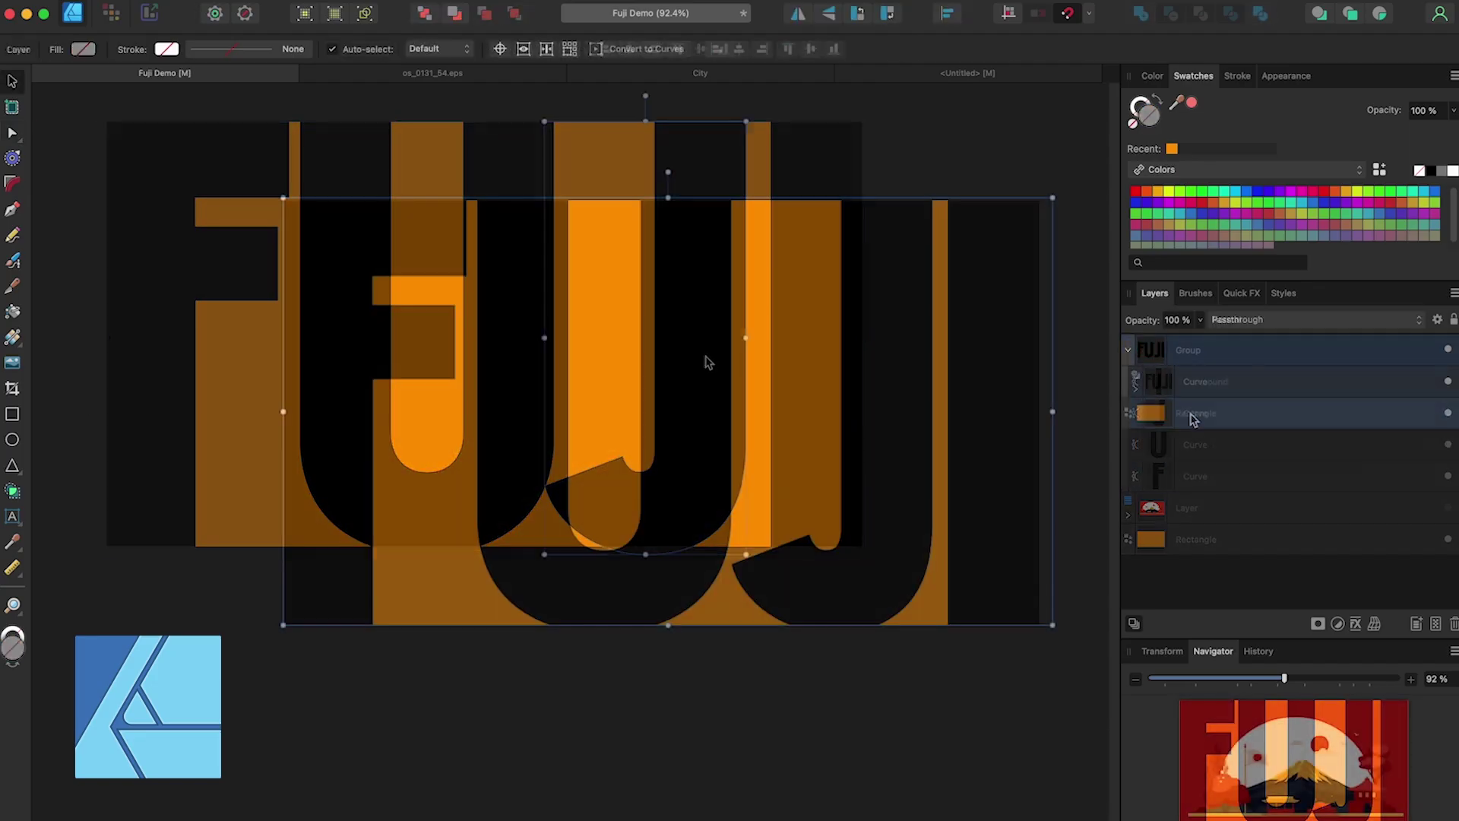
- Paste the Mount Fuji illustration and nest the FUJI letter group inside its layer
{"action": "key", "text": "super+v"}
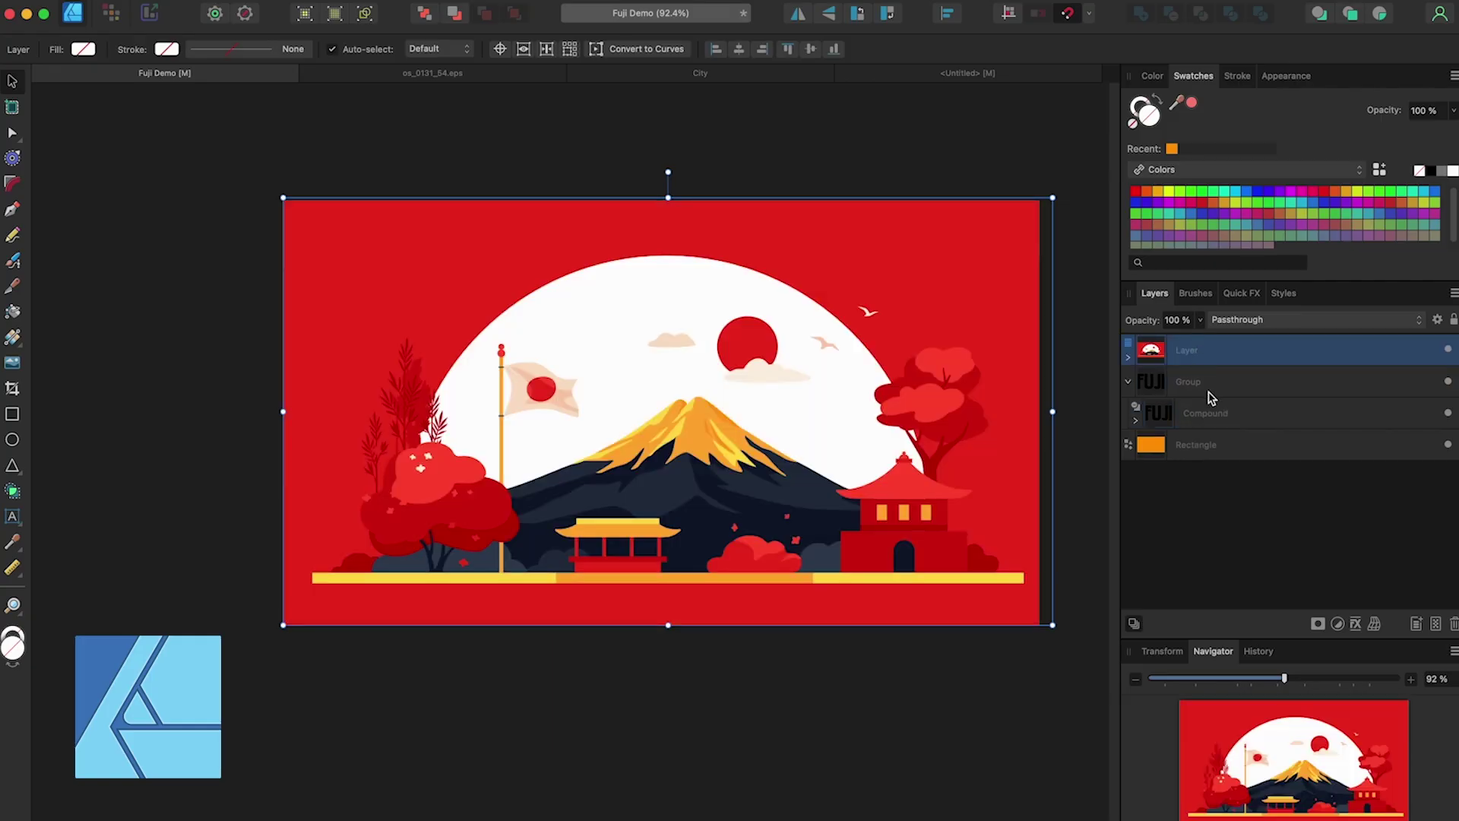
{"action": "left_click", "coordinate": [1211, 396]}
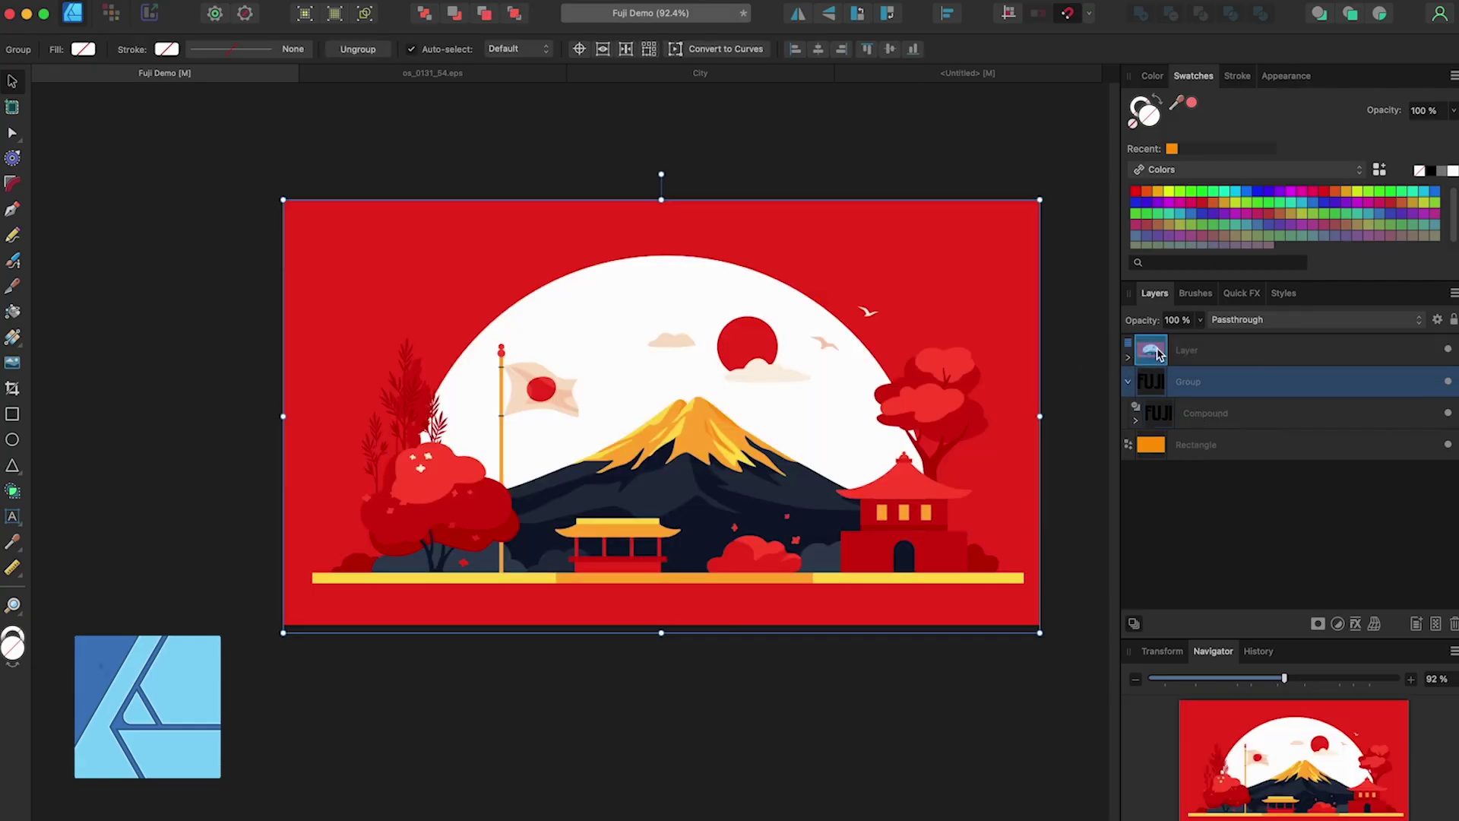
{"action": "left_click_drag", "start_coordinate": [1199, 415], "coordinate": [1183, 350]}
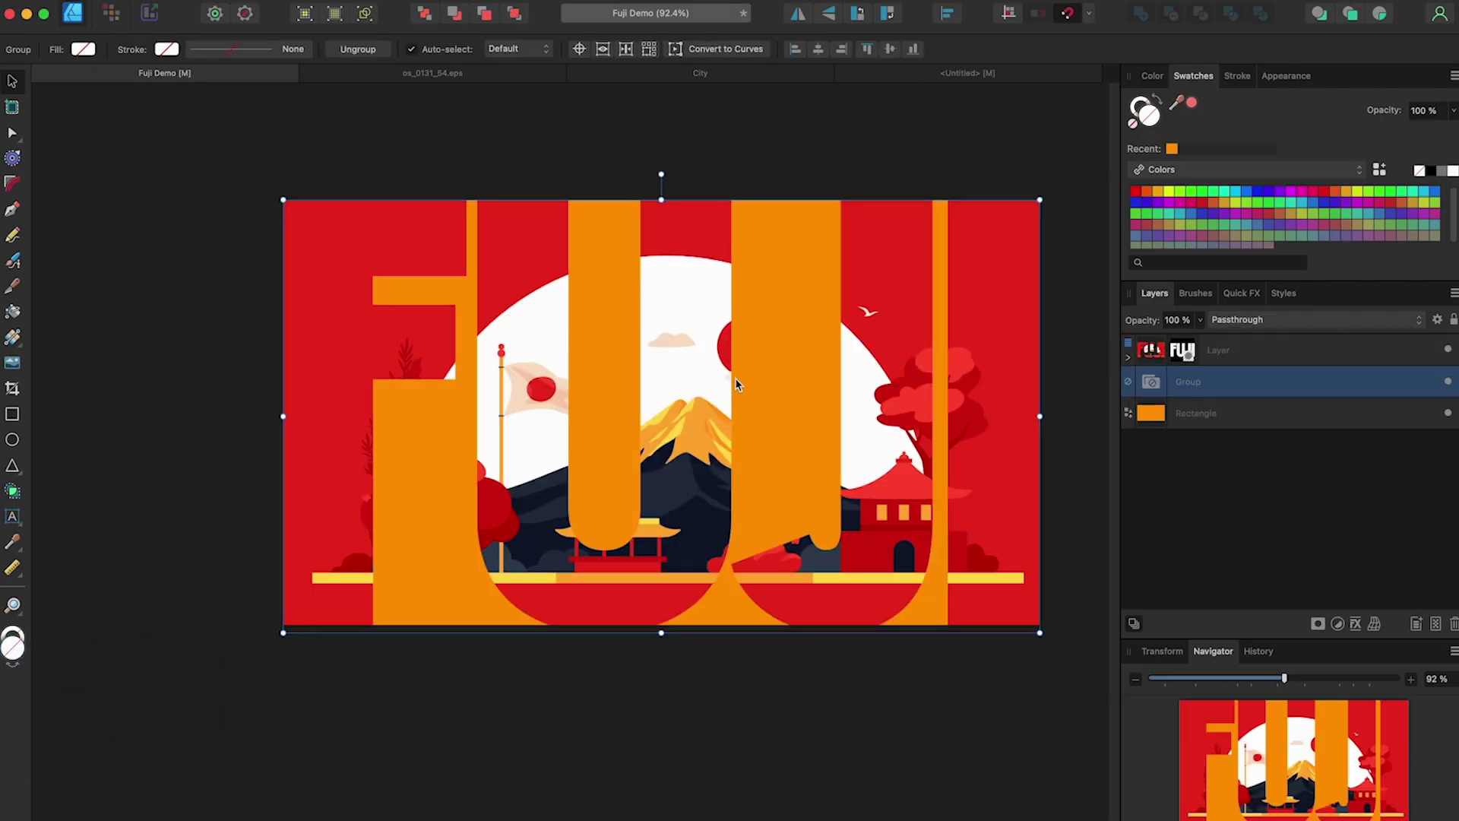
{"action": "left_click", "coordinate": [645, 706]}
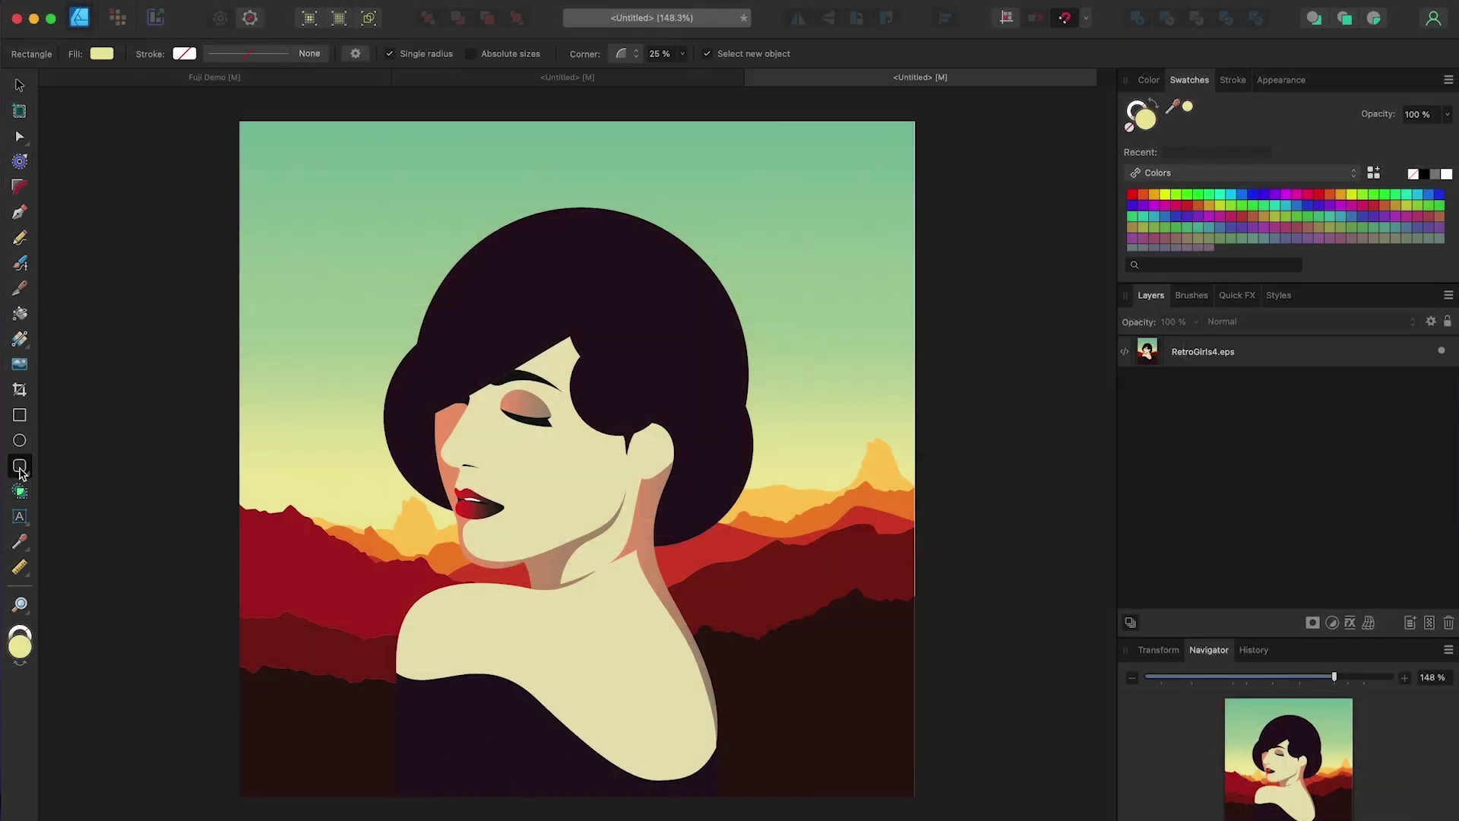
{"action": "left_click", "coordinate": [30, 473]}
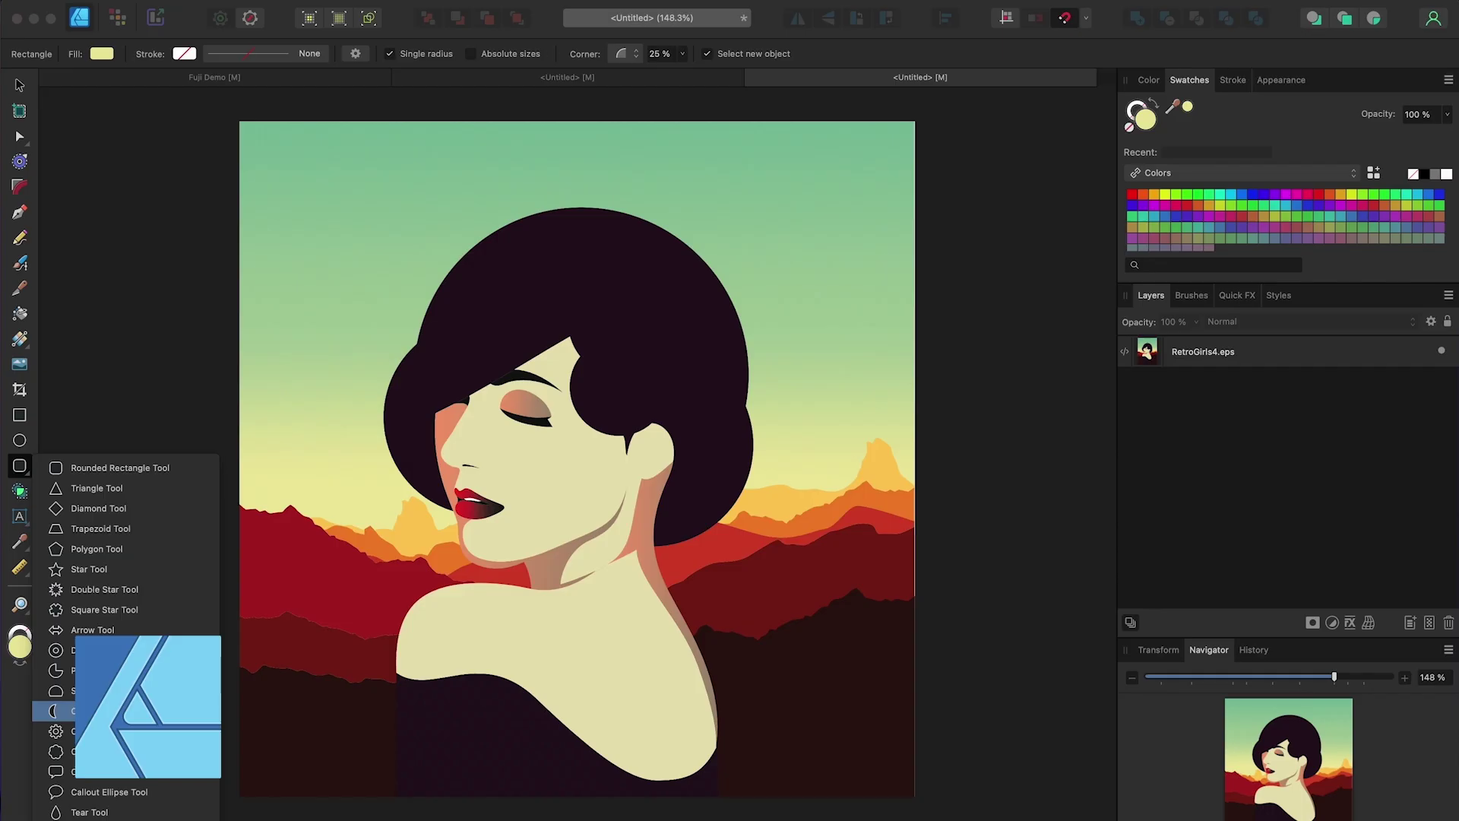
- Draw a thin crescent moon in the top-left sky, tilted about 28 degrees
{"action": "left_click", "coordinate": [53, 711]}
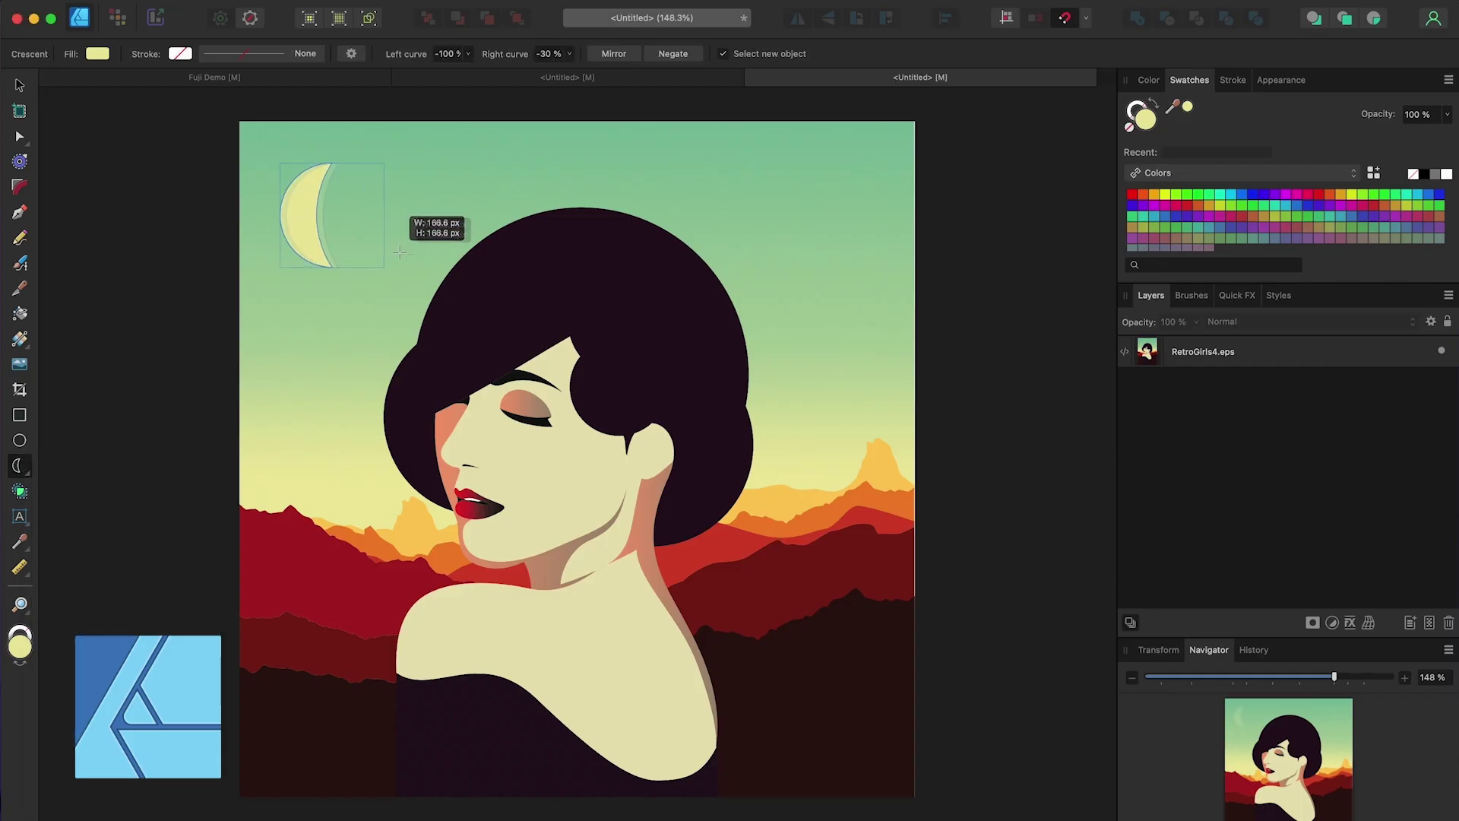
{"action": "left_click_drag", "start_coordinate": [400, 253], "coordinate": [401, 244]}
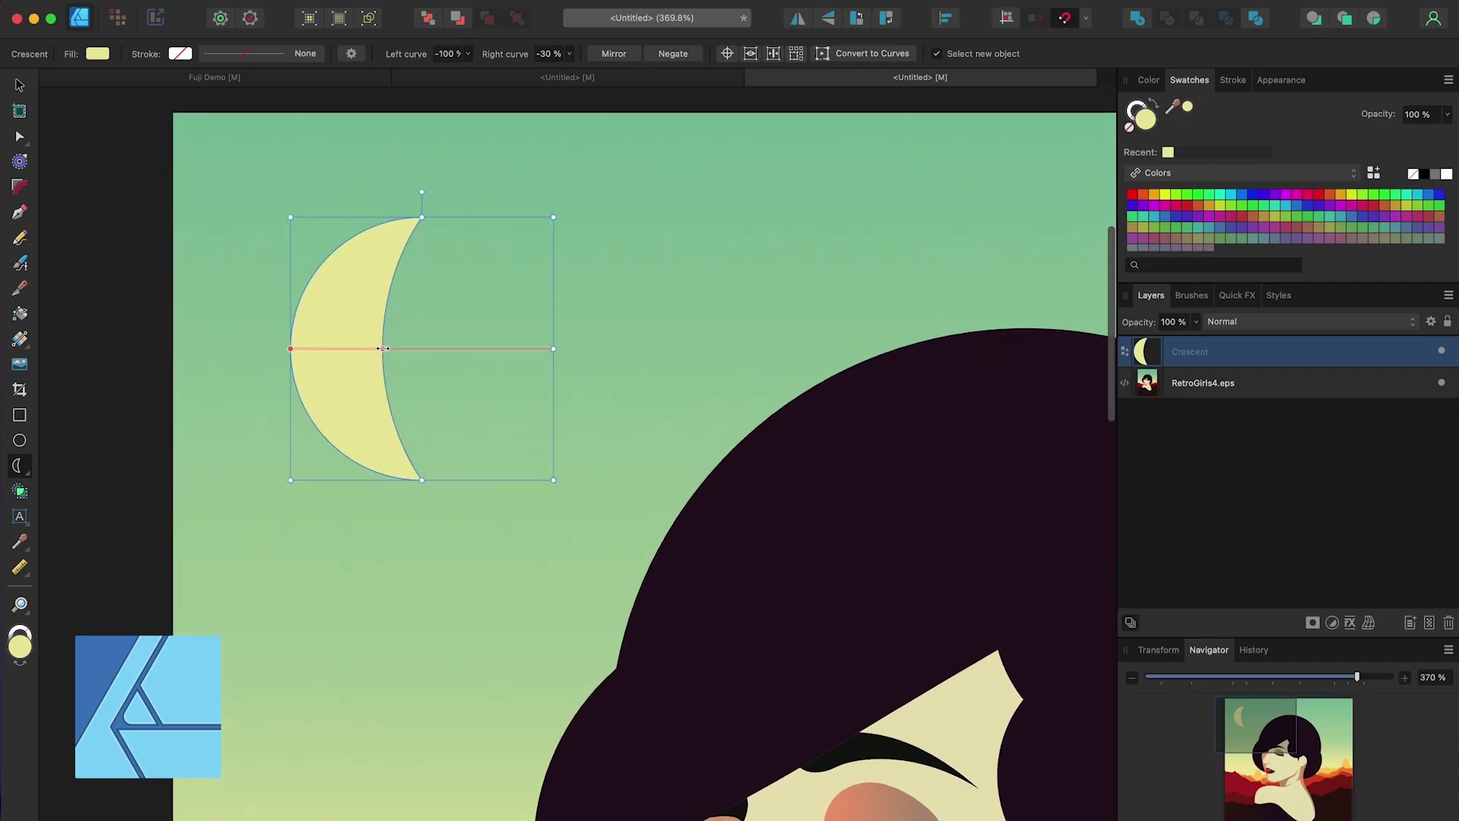
{"action": "left_click_drag", "start_coordinate": [383, 349], "coordinate": [354, 349]}
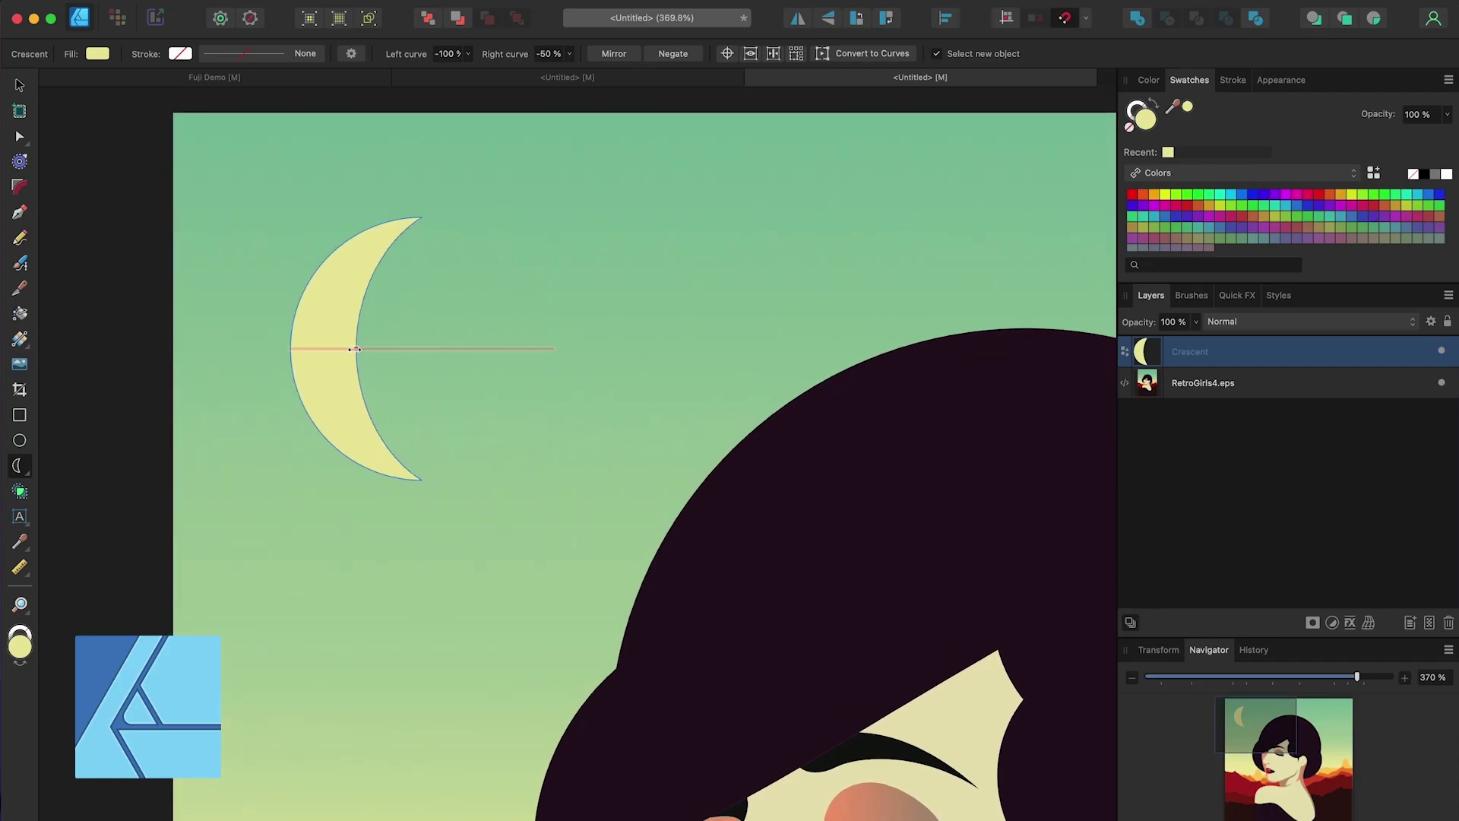
{"action": "left_click_drag", "start_coordinate": [423, 195], "coordinate": [345, 206]}
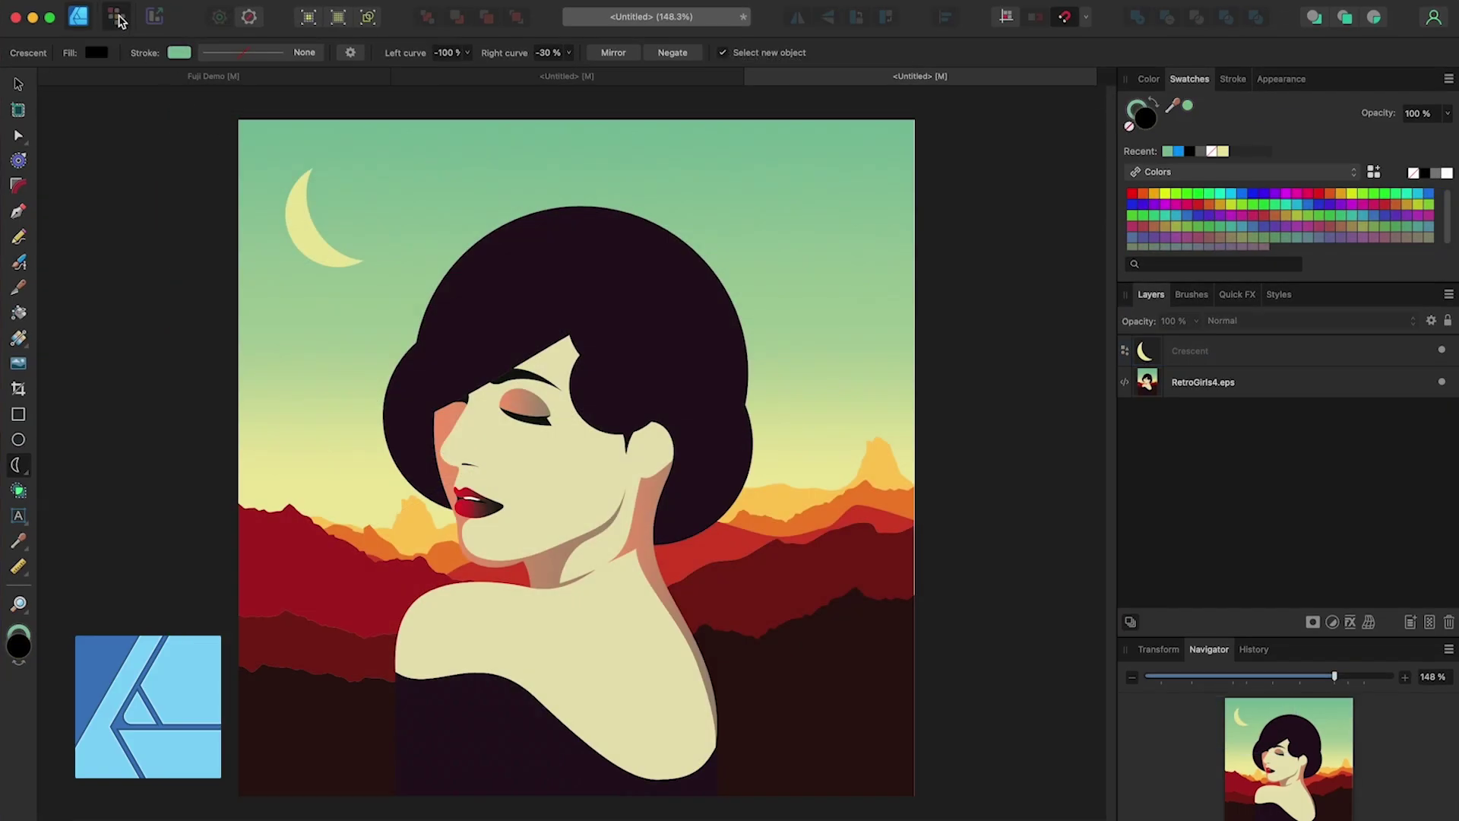
- Position the moon photo over the crescent and rotate it to match
{"action": "left_click", "coordinate": [119, 20]}
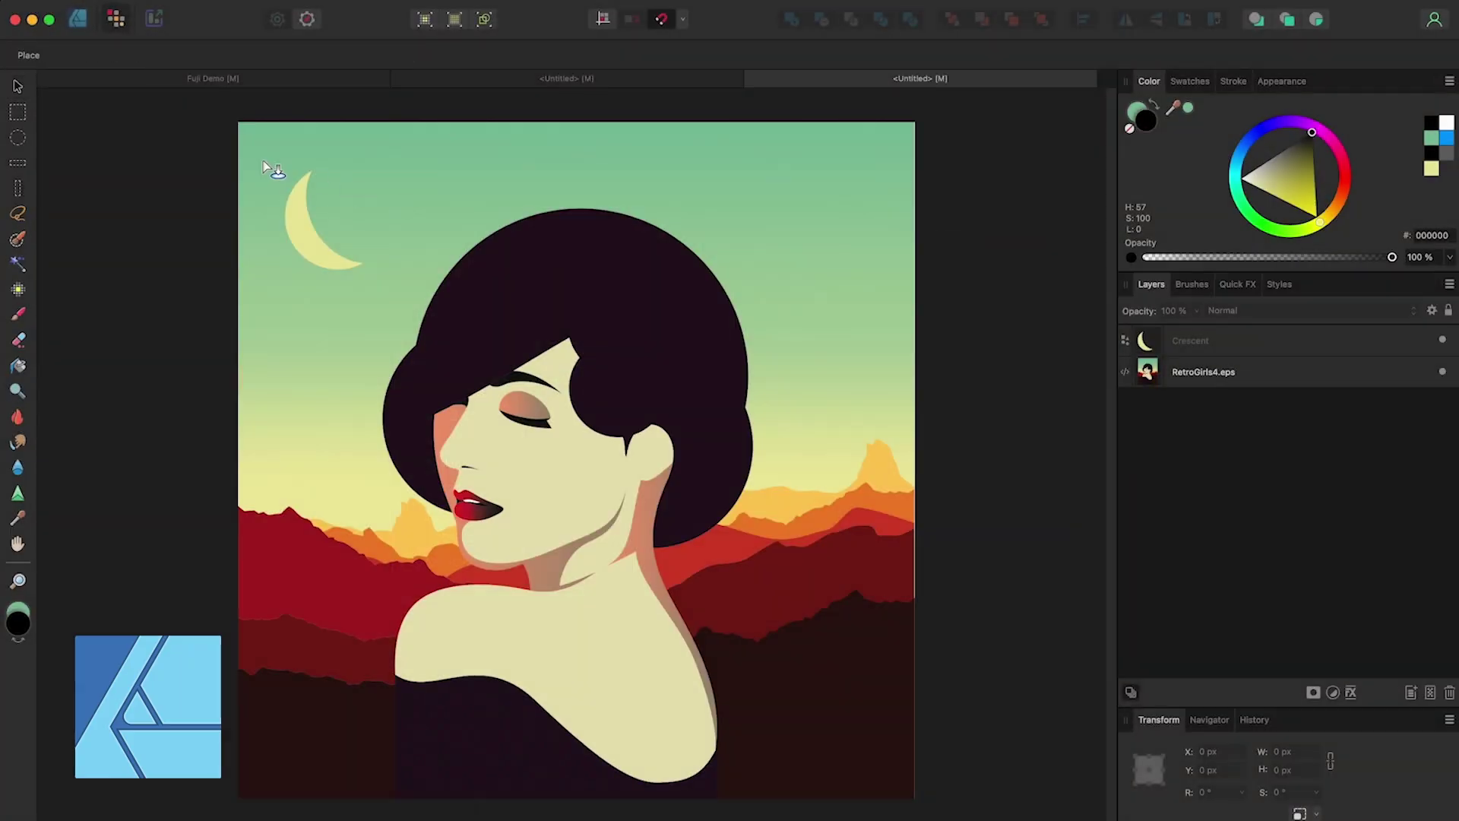
{"action": "left_click_drag", "start_coordinate": [263, 161], "coordinate": [424, 325]}
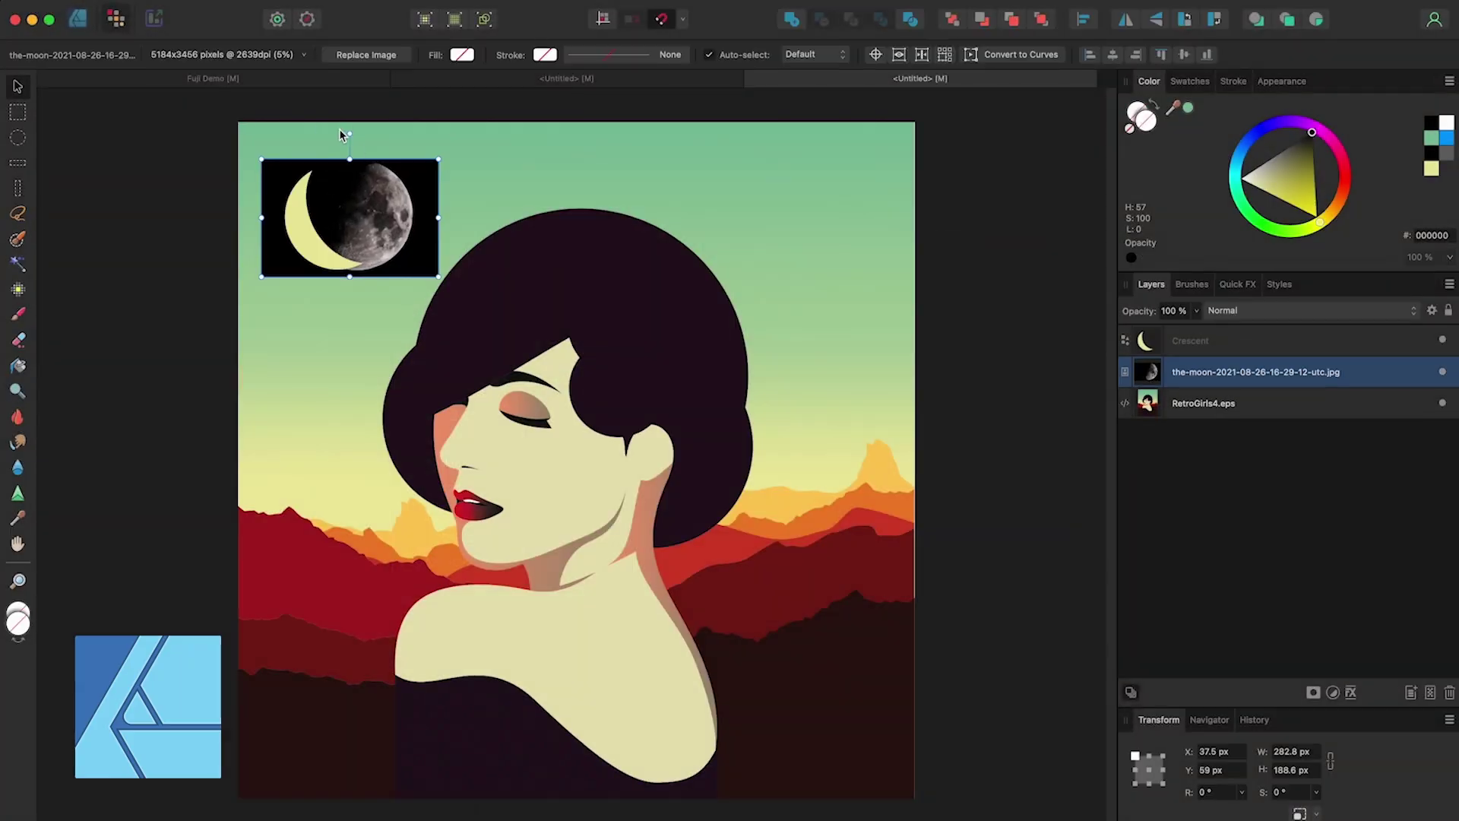
{"action": "left_click_drag", "start_coordinate": [341, 136], "coordinate": [471, 311]}
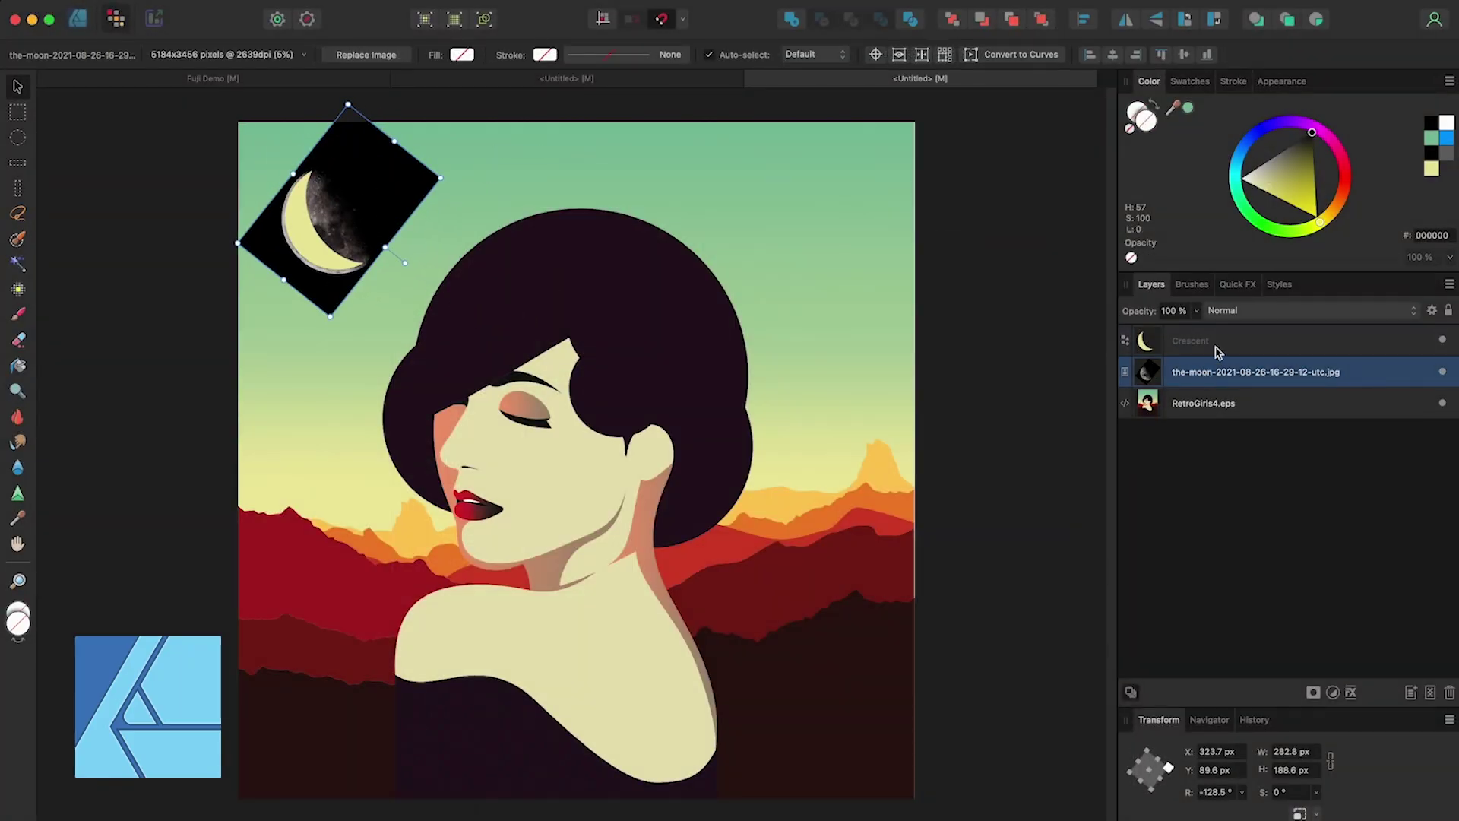
- Clip the moon photo inside the Crescent layer and set its blend mode to Screen
{"action": "left_click_drag", "start_coordinate": [1216, 352], "coordinate": [1201, 342]}
{"action": "left_click", "coordinate": [1307, 310]}
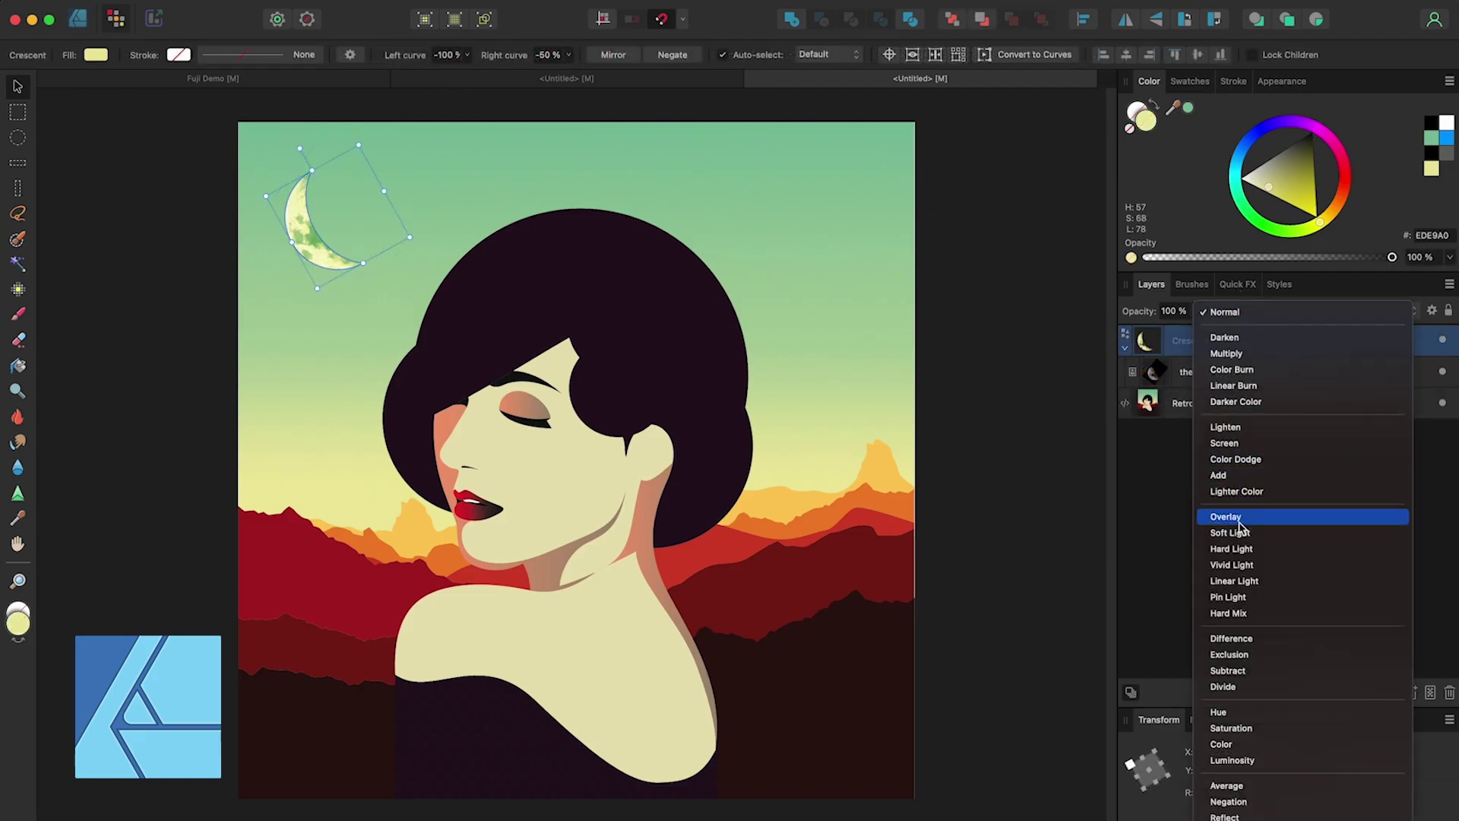
{"action": "left_click", "coordinate": [1243, 445]}
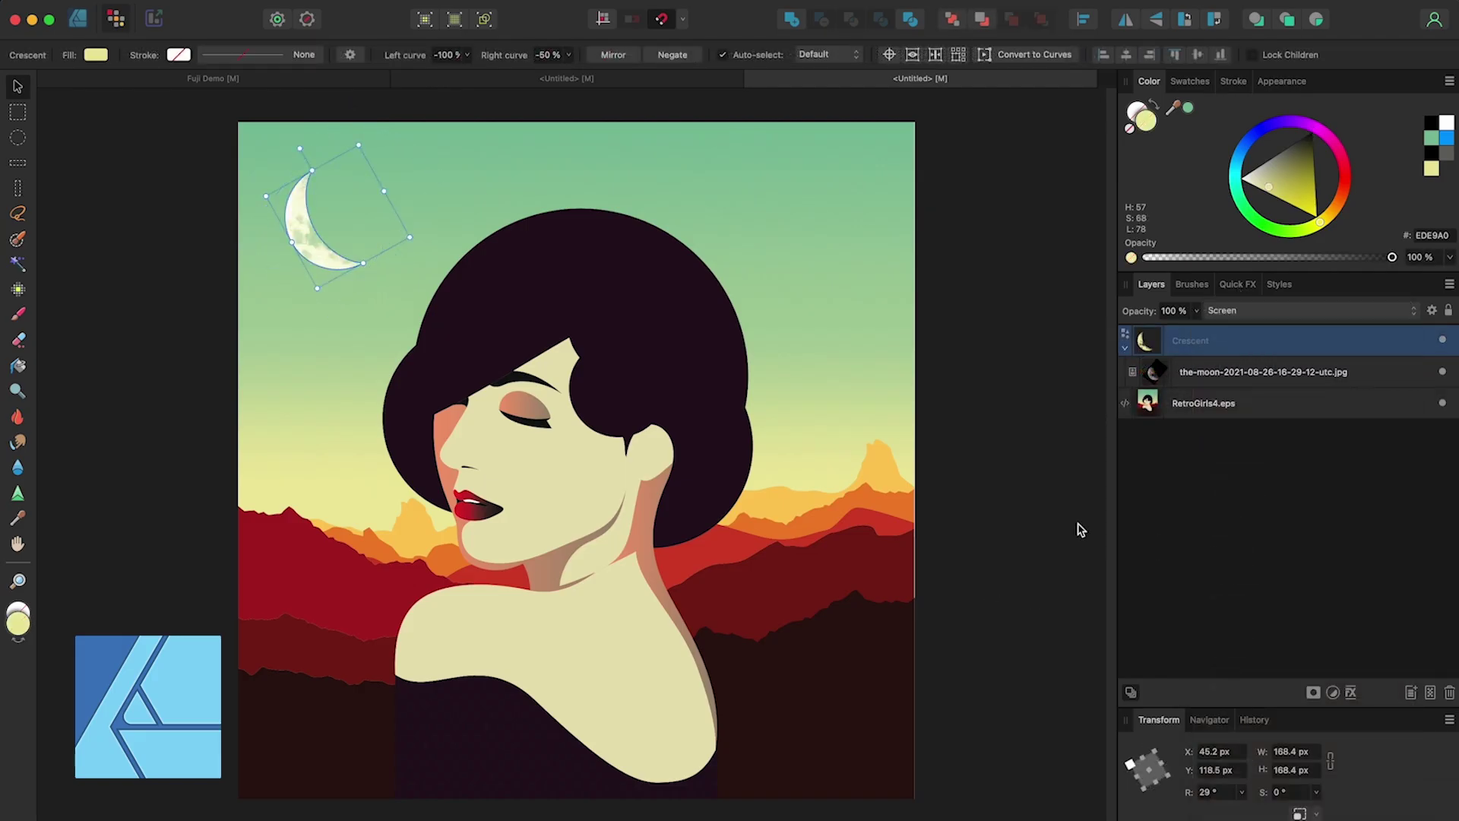
{"action": "key", "text": "b"}
{"action": "left_click", "coordinate": [1197, 286]}
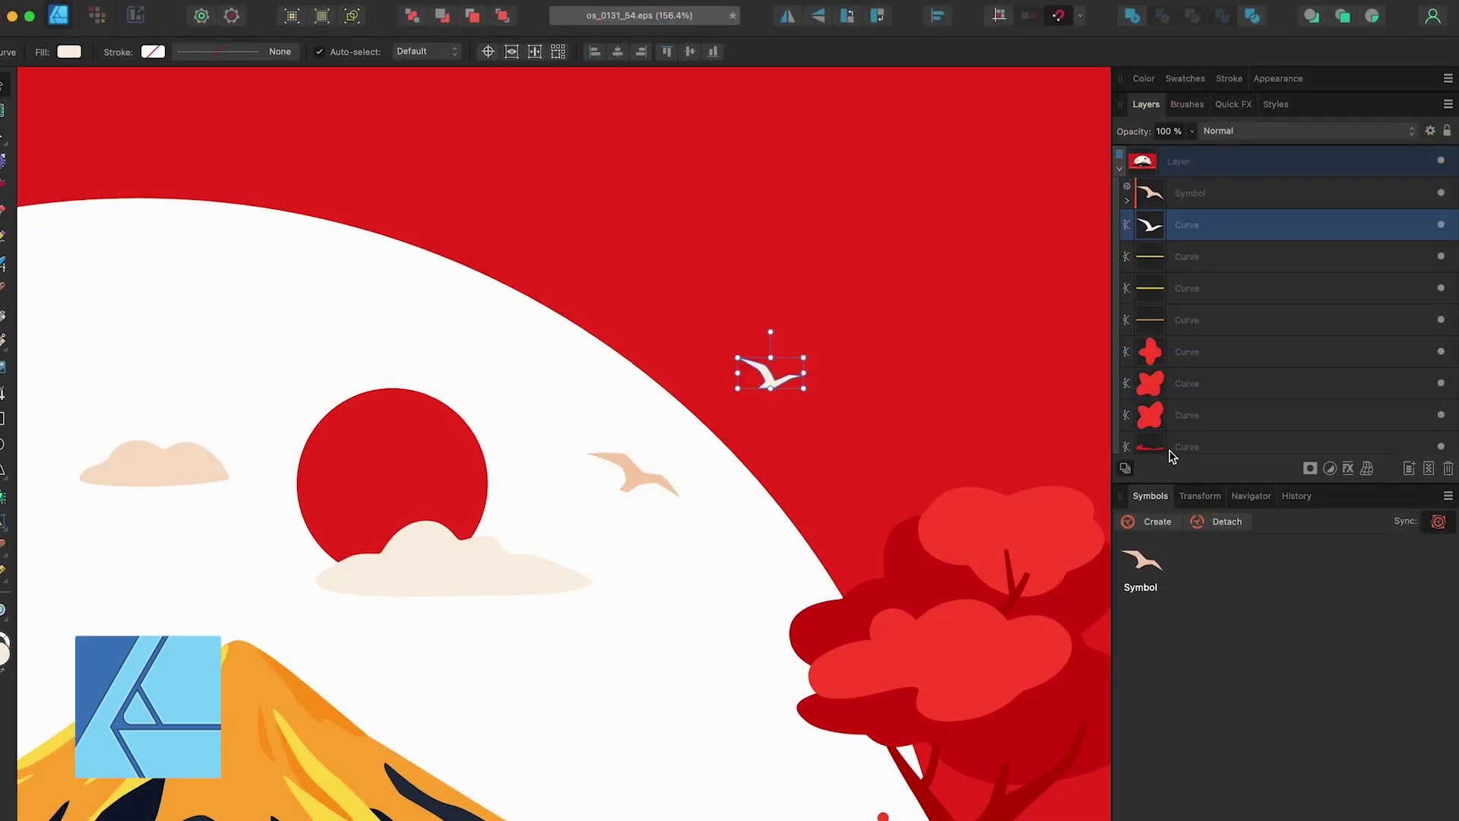
- Place two tan and two white bird symbols in the sky
{"action": "left_click_drag", "start_coordinate": [1139, 564], "coordinate": [612, 251]}
{"action": "left_click_drag", "start_coordinate": [1138, 564], "coordinate": [954, 433]}
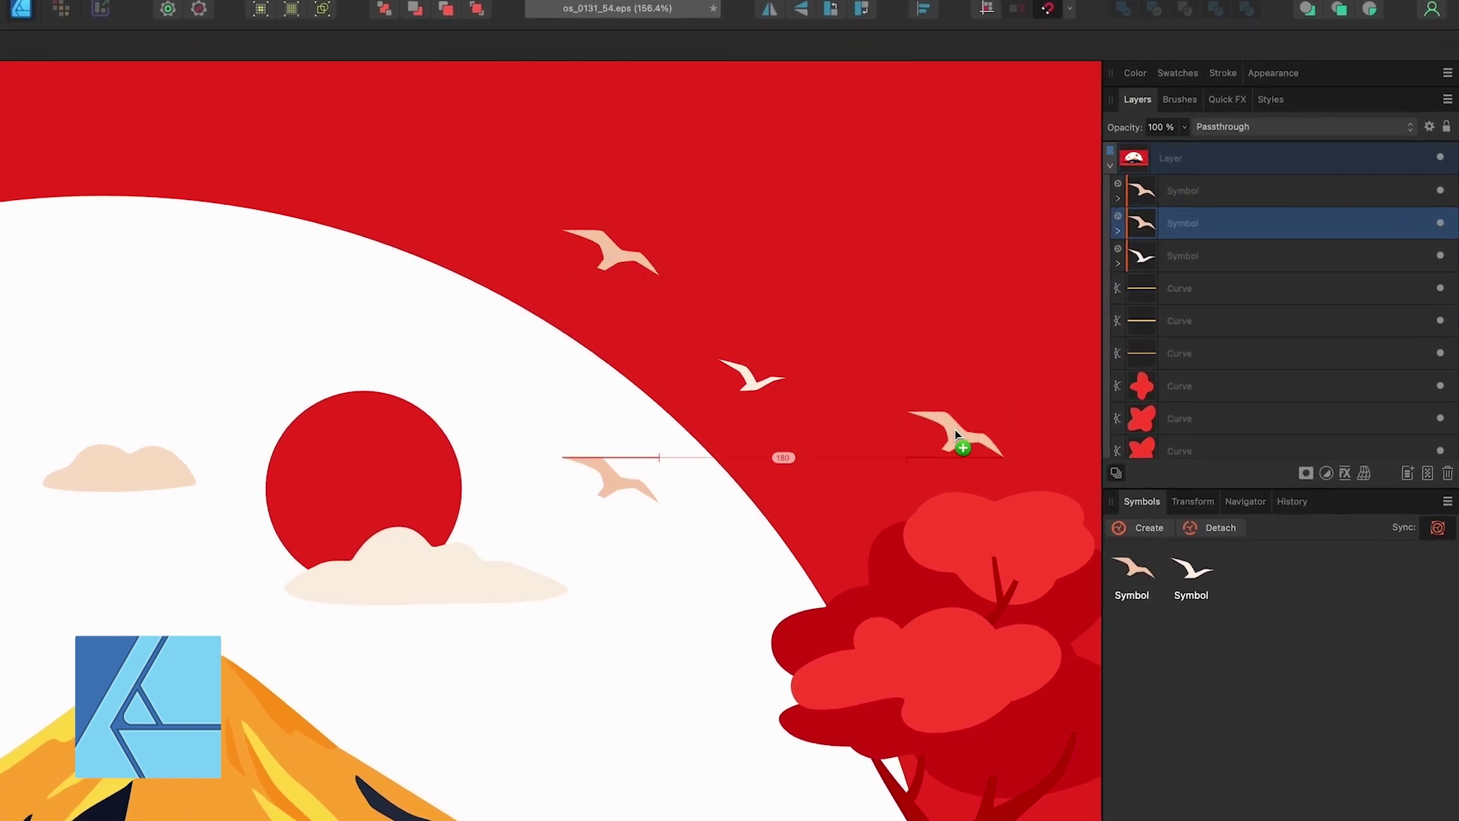
{"action": "left_click_drag", "start_coordinate": [1197, 579], "coordinate": [805, 492]}
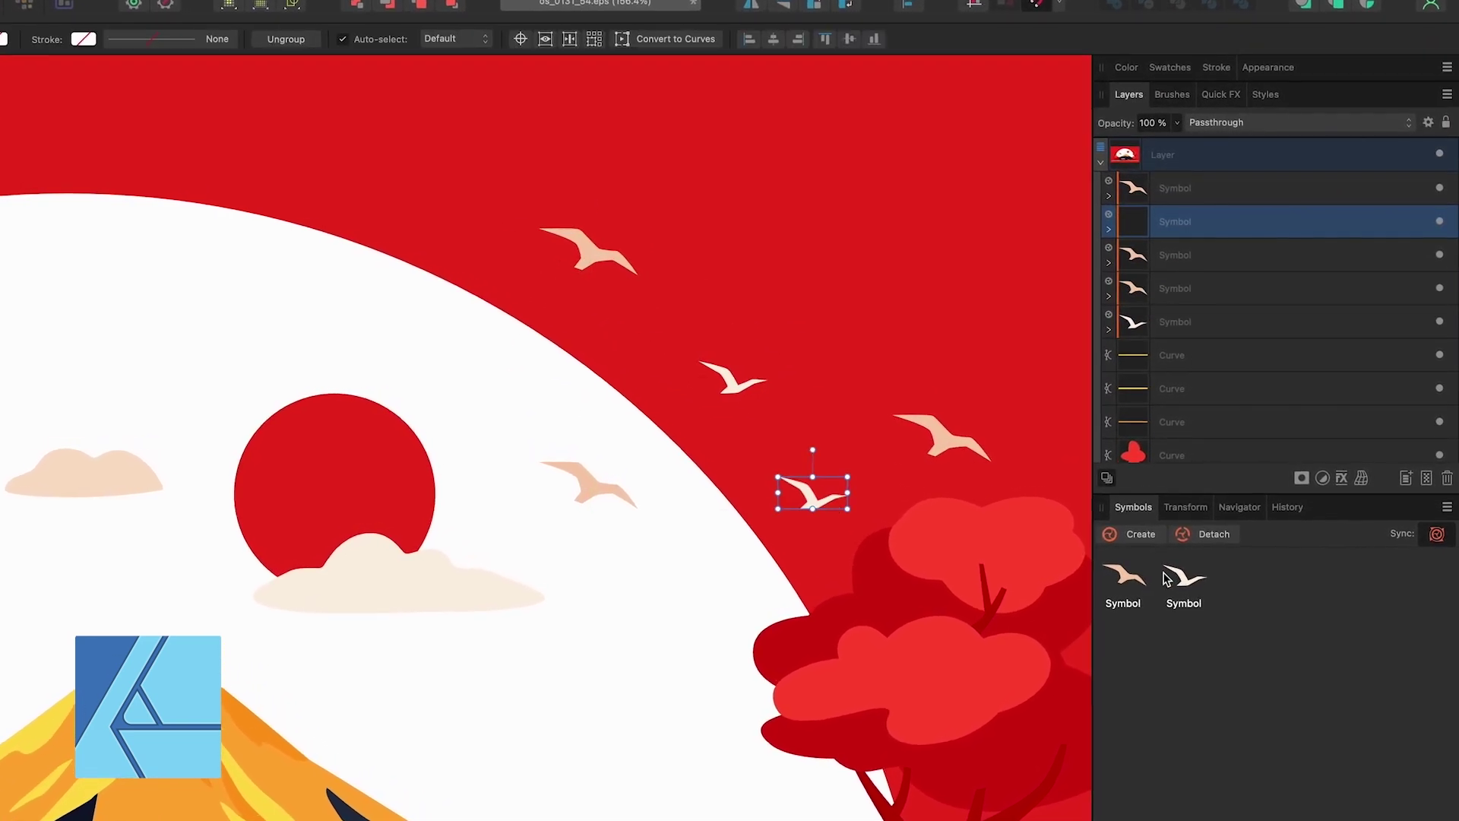
{"action": "left_click_drag", "start_coordinate": [1190, 578], "coordinate": [789, 227]}
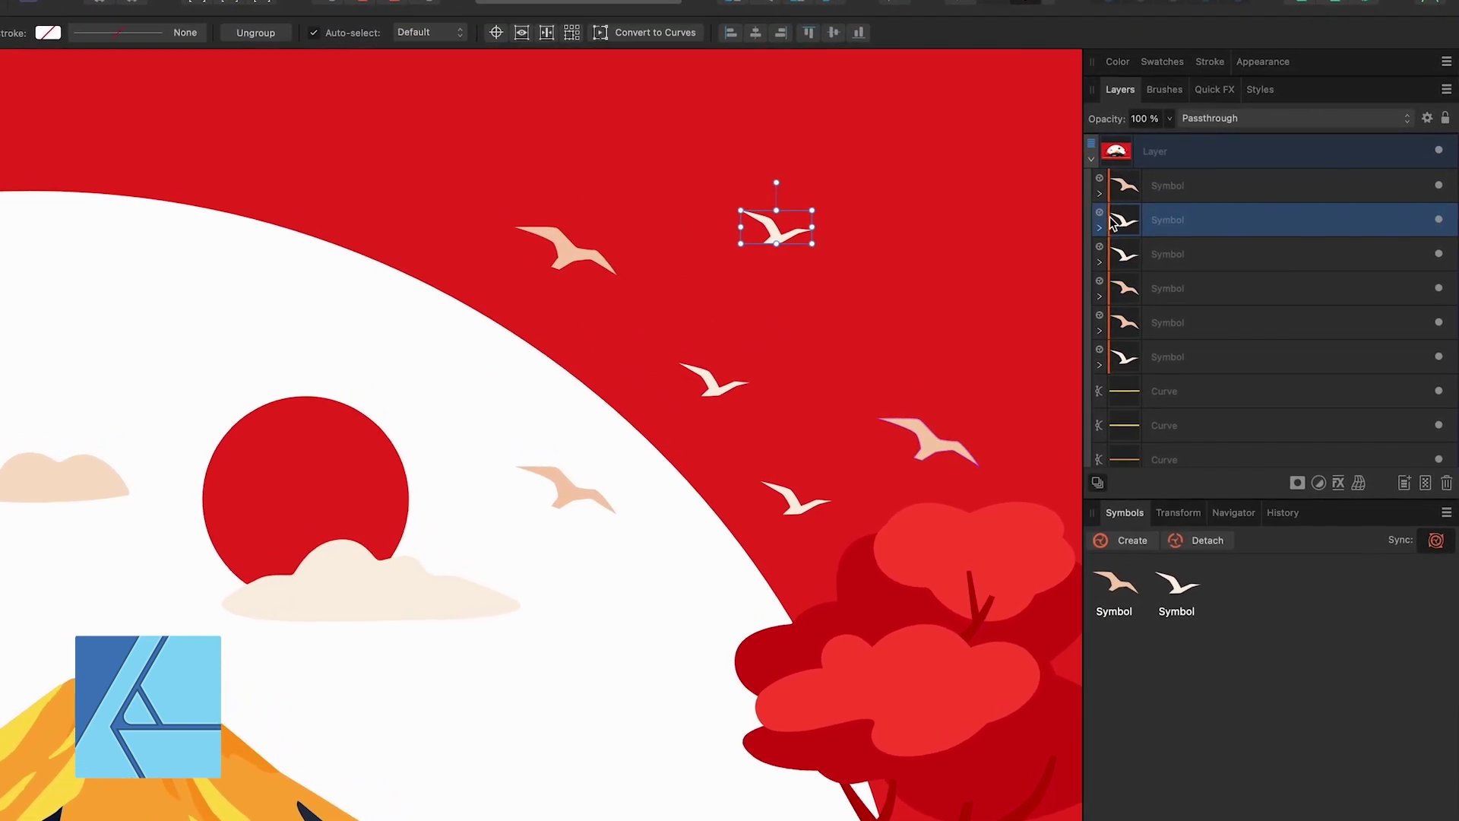
- Resize the first tan bird and enlarge the lower white bird
{"action": "left_click", "coordinate": [1174, 221]}
{"action": "left_click_drag", "start_coordinate": [597, 466], "coordinate": [613, 466]}
{"action": "left_click", "coordinate": [1163, 396]}
{"action": "left_click", "coordinate": [1165, 437]}
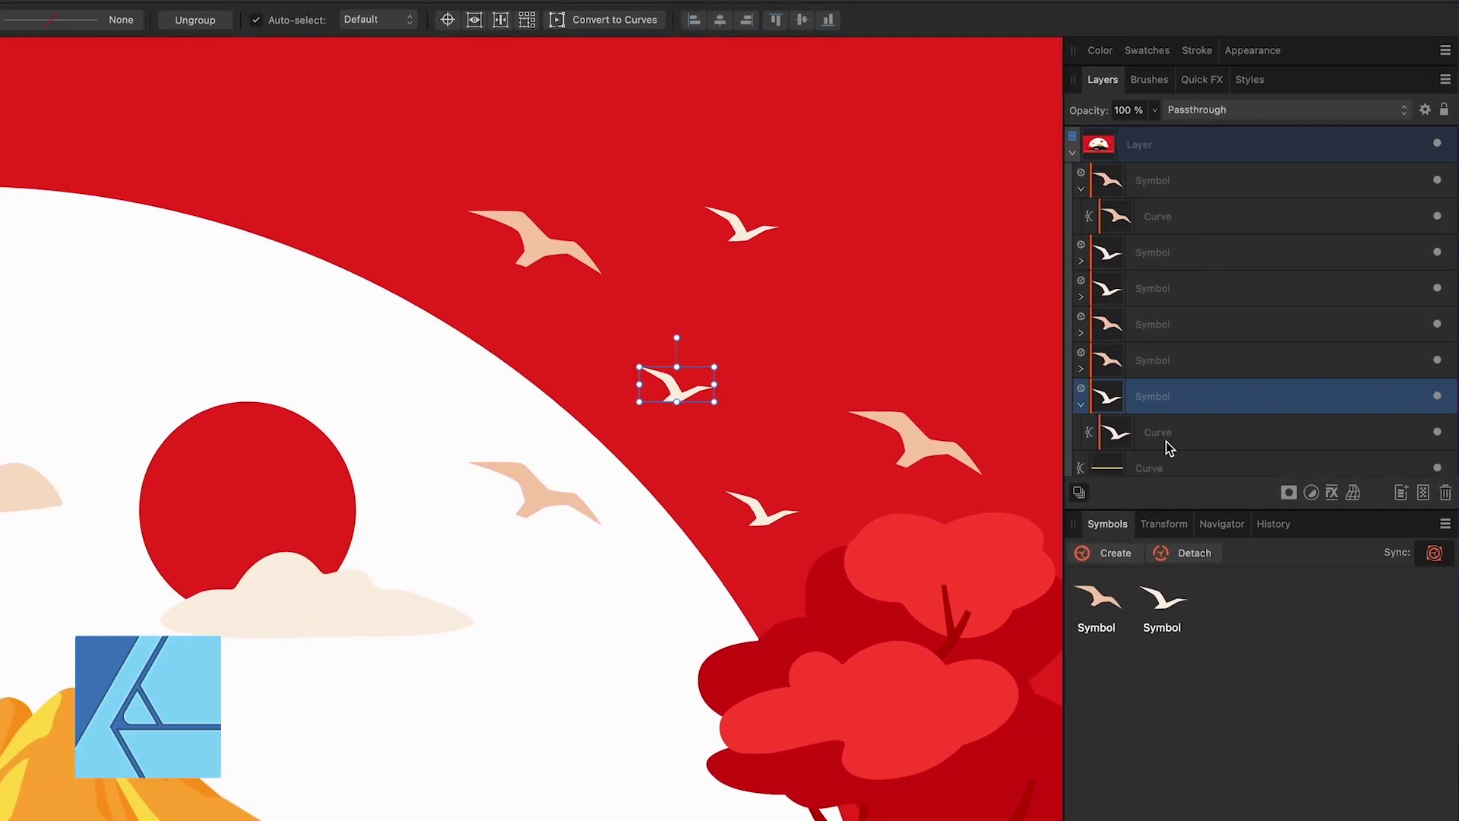
{"action": "left_click_drag", "start_coordinate": [710, 367], "coordinate": [726, 355]}
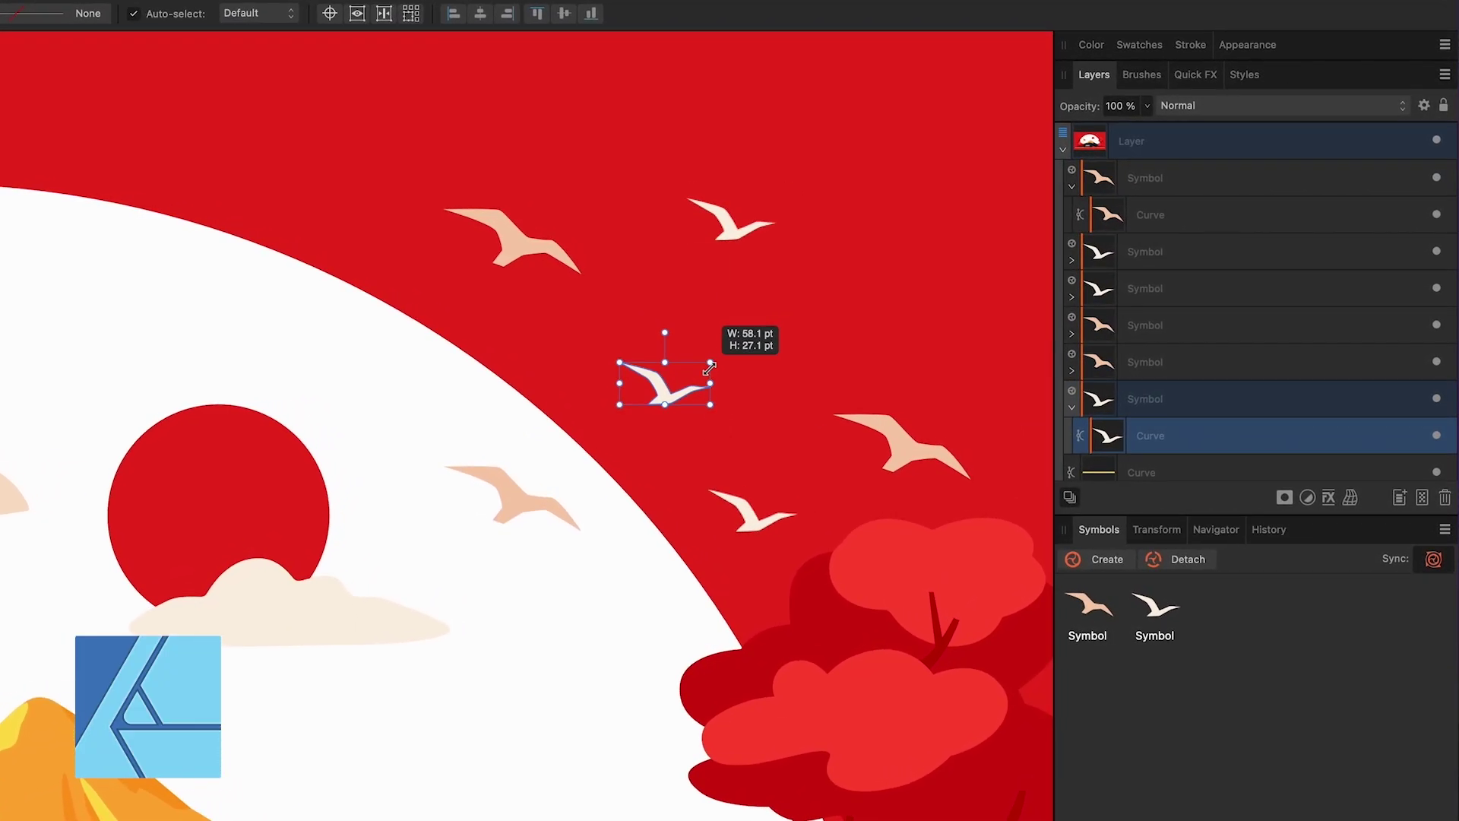
- Shrink both white birds and the upper tan bird, then node-edit the large tan bird
{"action": "left_click", "coordinate": [749, 228]}
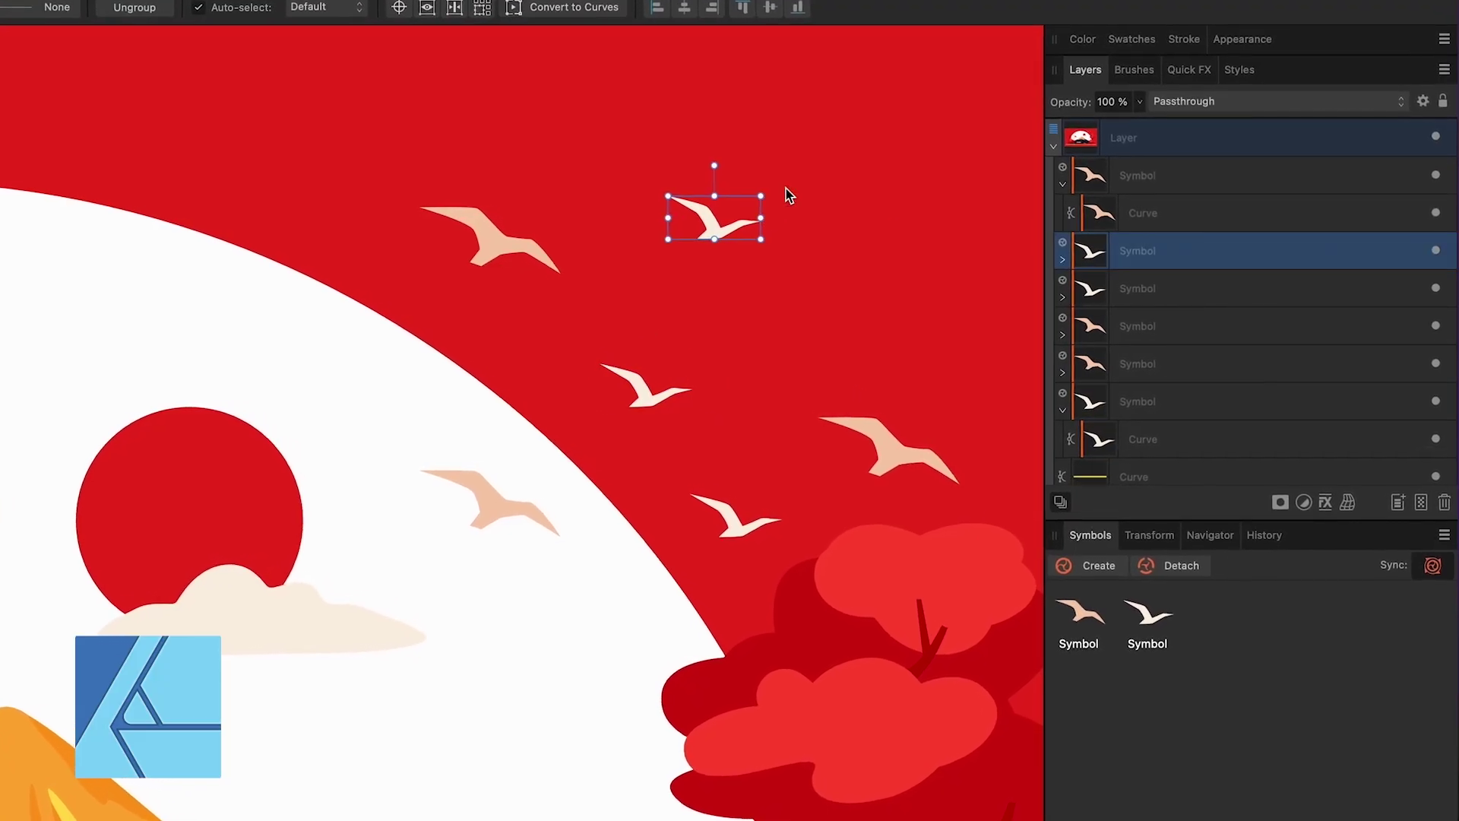
{"action": "left_click_drag", "start_coordinate": [748, 202], "coordinate": [730, 207]}
{"action": "left_click", "coordinate": [726, 520]}
{"action": "left_click_drag", "start_coordinate": [775, 498], "coordinate": [756, 505]}
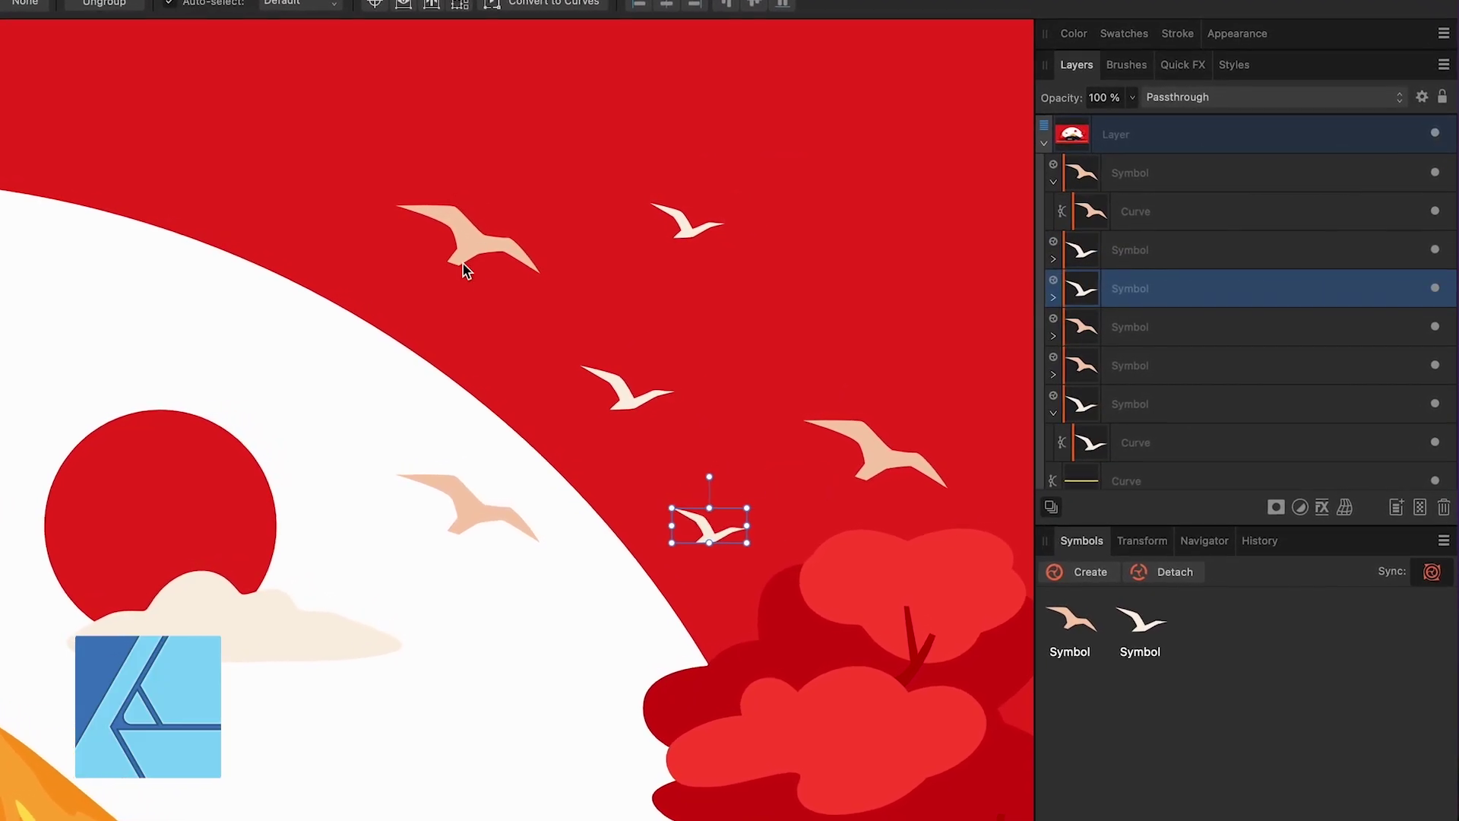
{"action": "left_click", "coordinate": [475, 244]}
{"action": "left_click_drag", "start_coordinate": [531, 209], "coordinate": [494, 232]}
{"action": "left_click", "coordinate": [870, 454]}
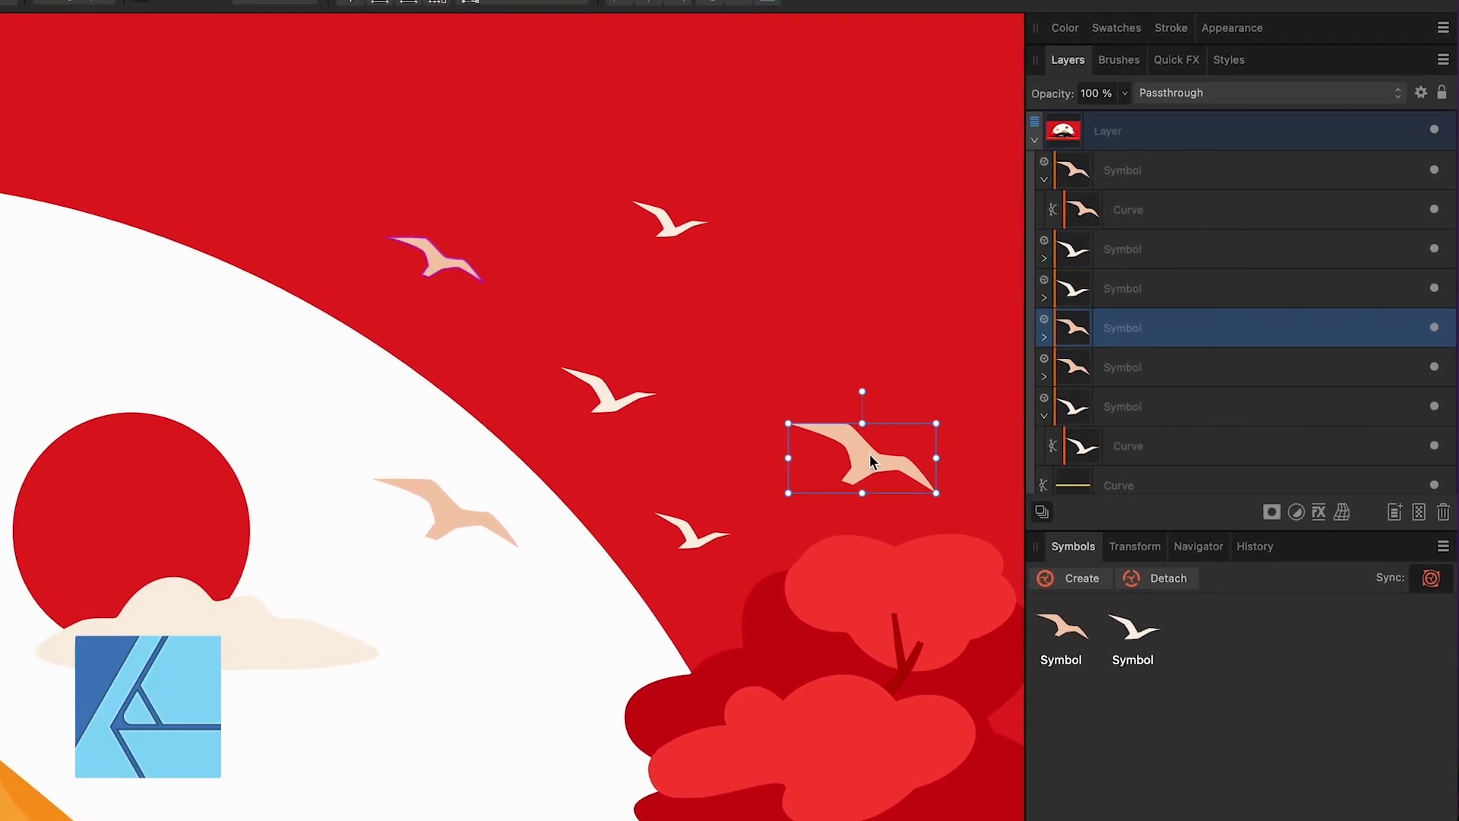
{"action": "double_click", "coordinate": [835, 494]}
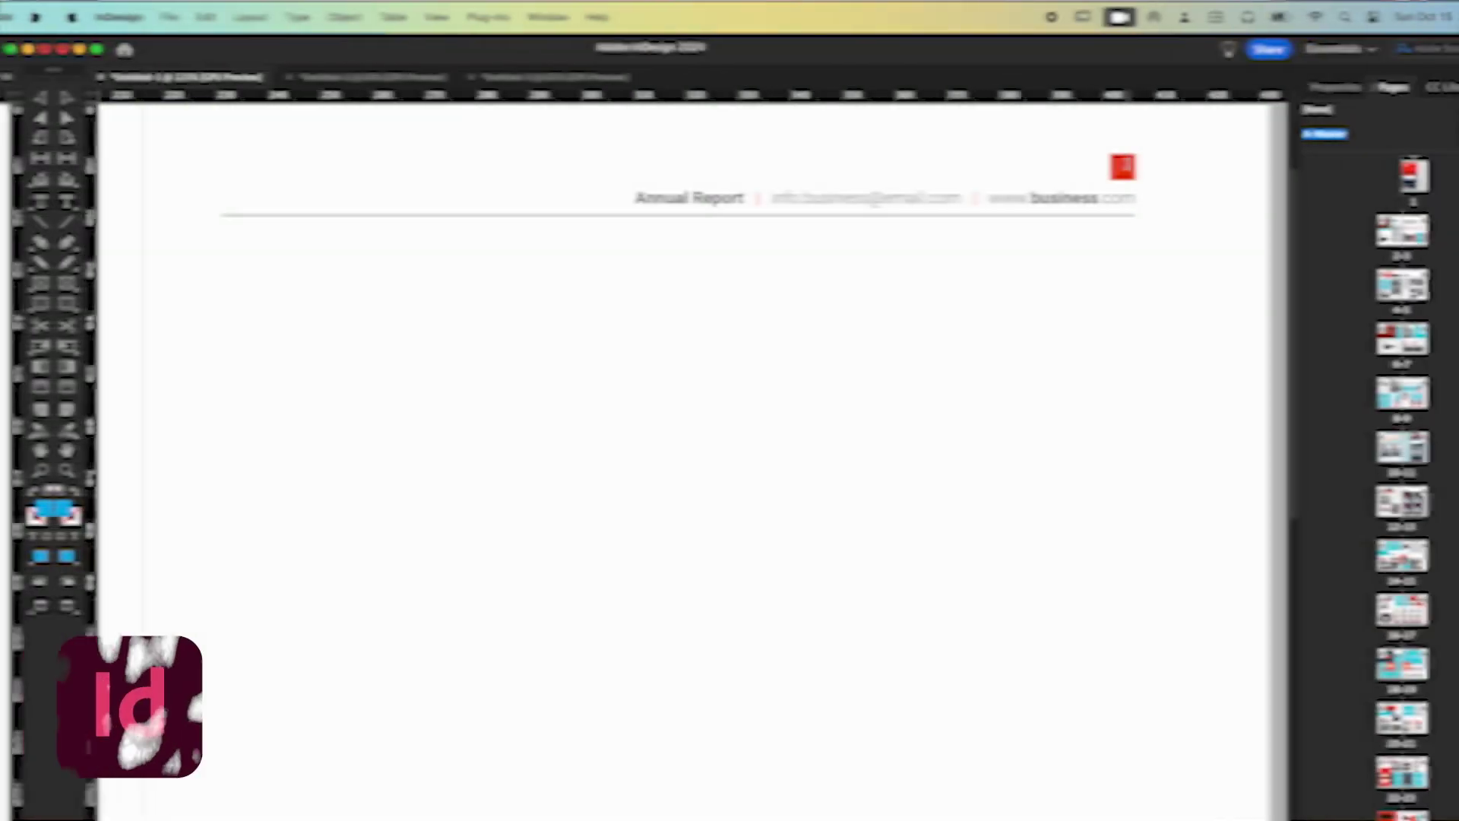
- Add a current page number marker to the header and make the 11 pt BC highlight style All Caps
{"action": "left_click", "coordinate": [245, 17]}
{"action": "left_click", "coordinate": [683, 605]}
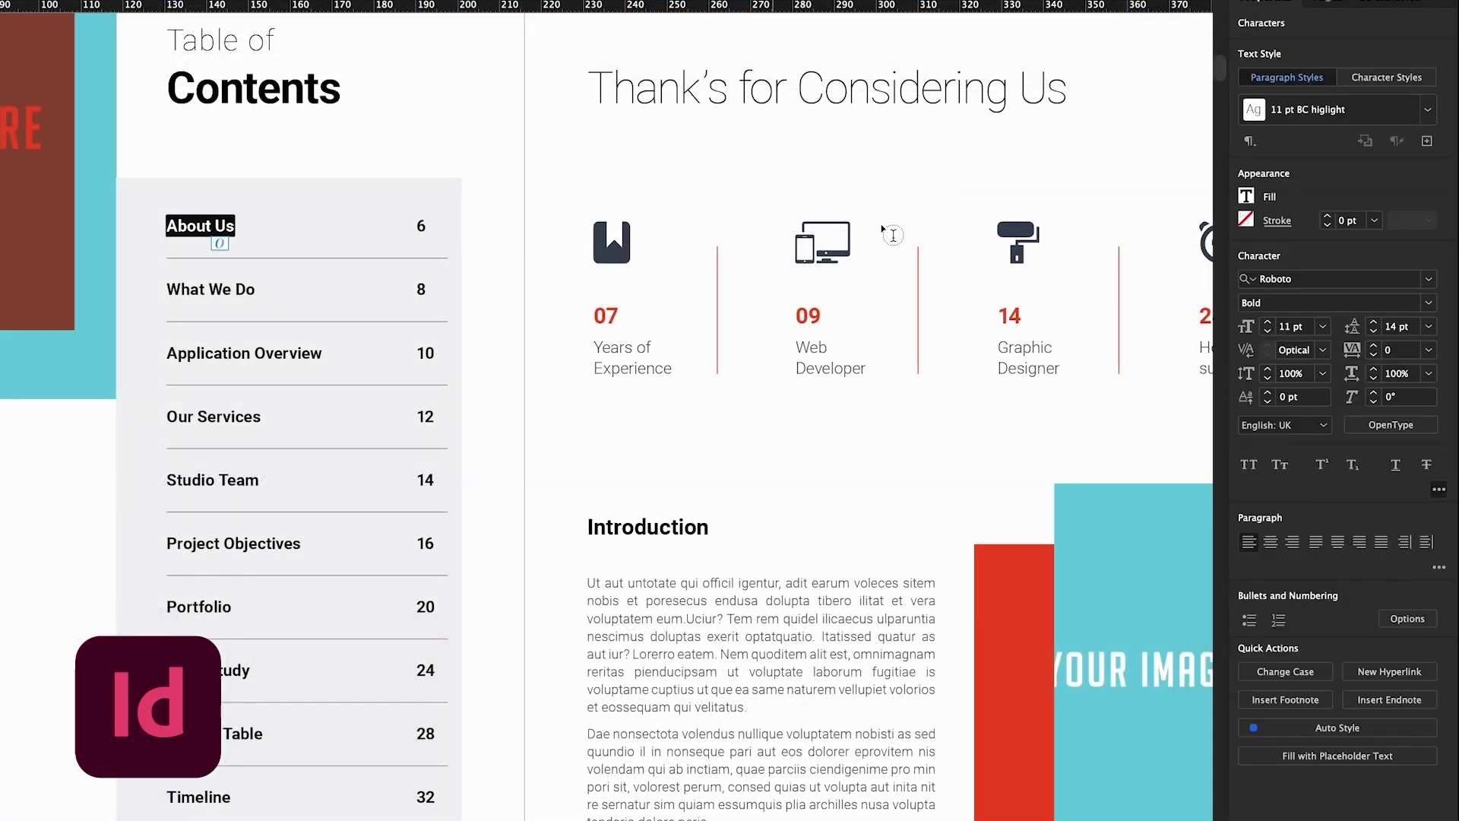
{"action": "left_click", "coordinate": [1428, 110]}
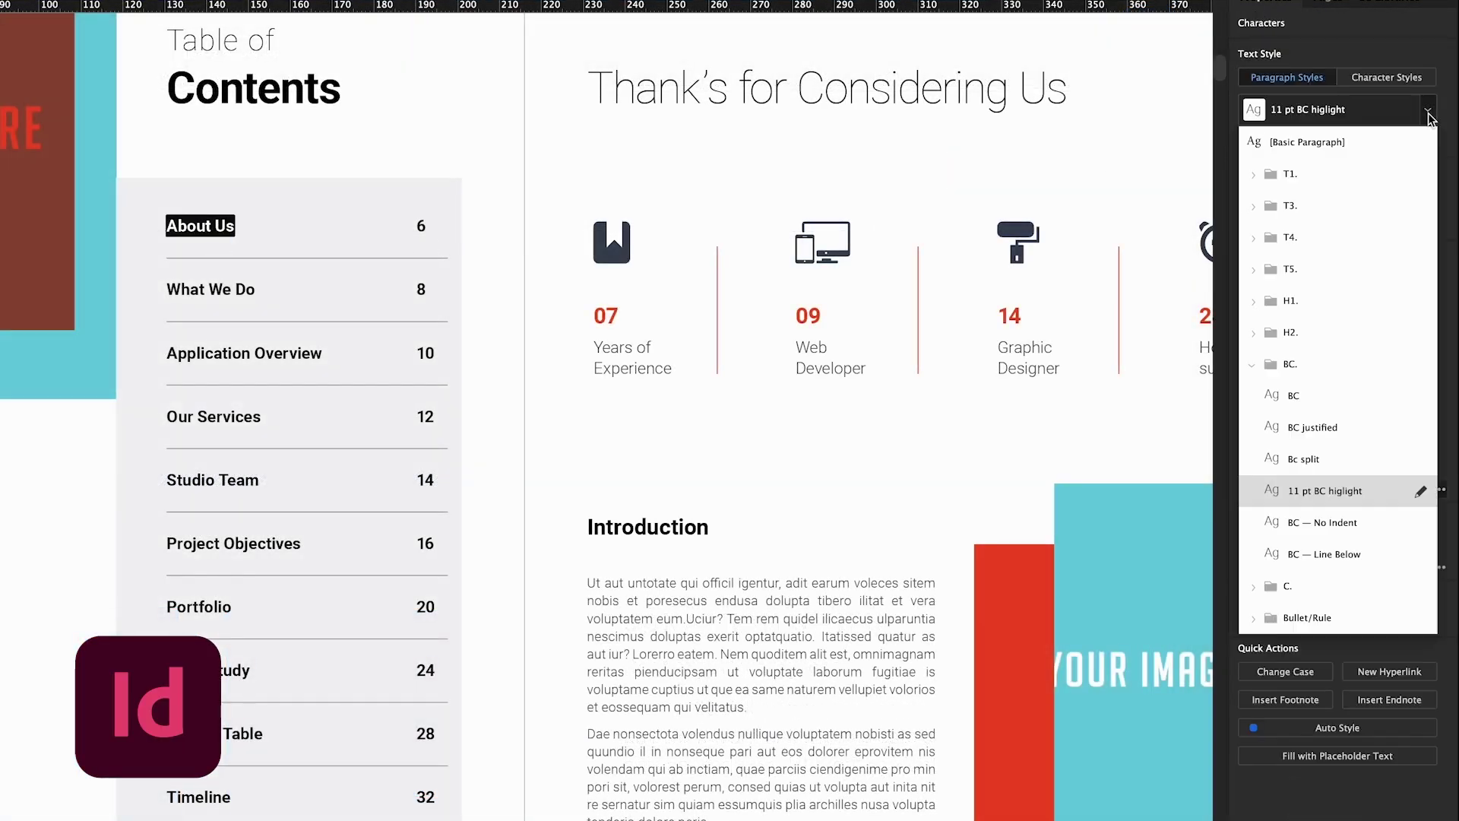
{"action": "left_click", "coordinate": [1425, 495]}
{"action": "left_click", "coordinate": [618, 78]}
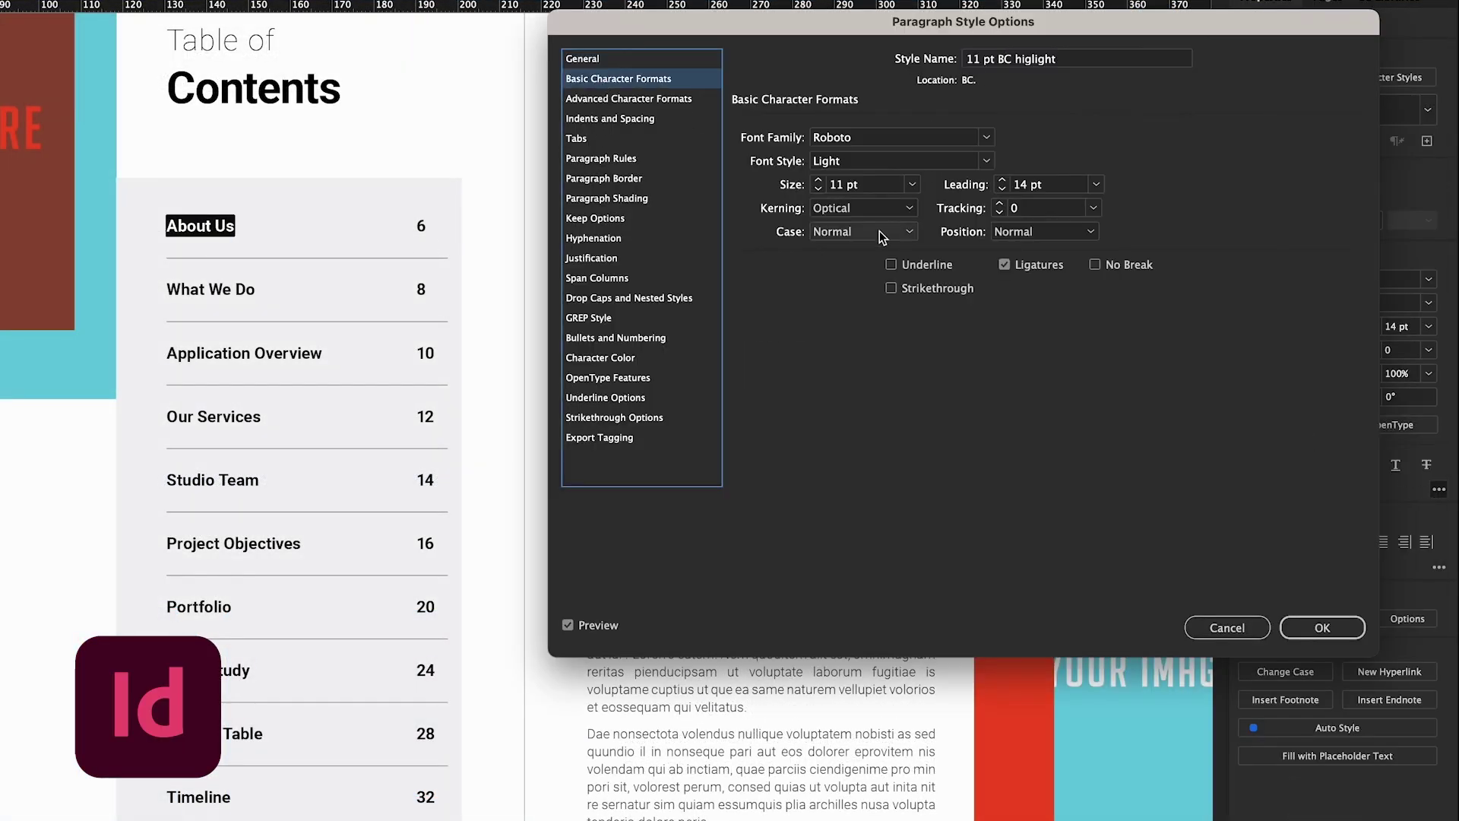
{"action": "left_click", "coordinate": [874, 237]}
{"action": "left_click", "coordinate": [836, 294]}
{"action": "left_click", "coordinate": [1322, 627]}
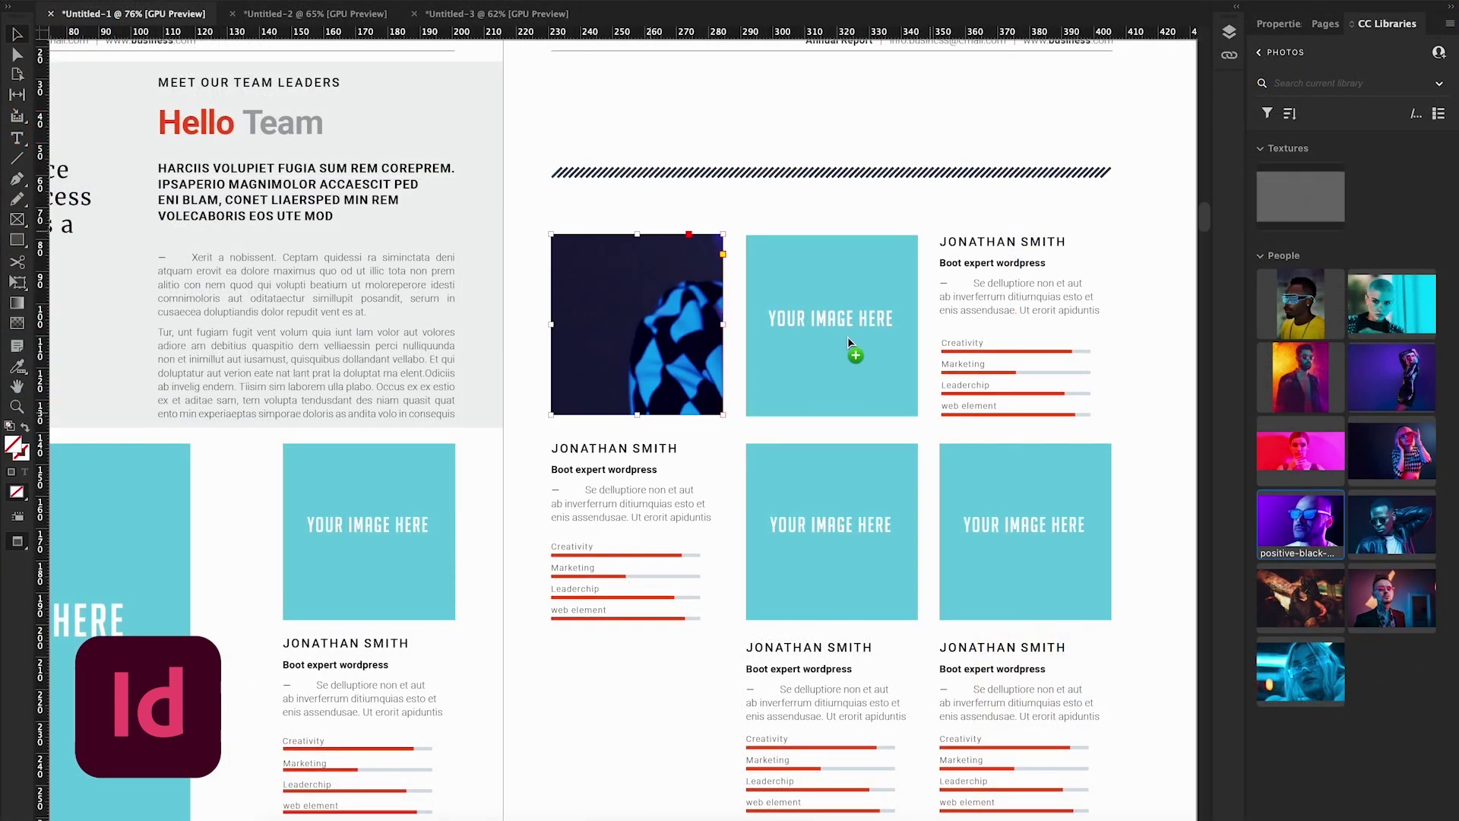
- Fill the four team frames with CC Library portraits and fit them to fill the frames
{"action": "left_click_drag", "start_coordinate": [1407, 456], "coordinate": [847, 336]}
{"action": "left_click_drag", "start_coordinate": [1392, 525], "coordinate": [1140, 527]}
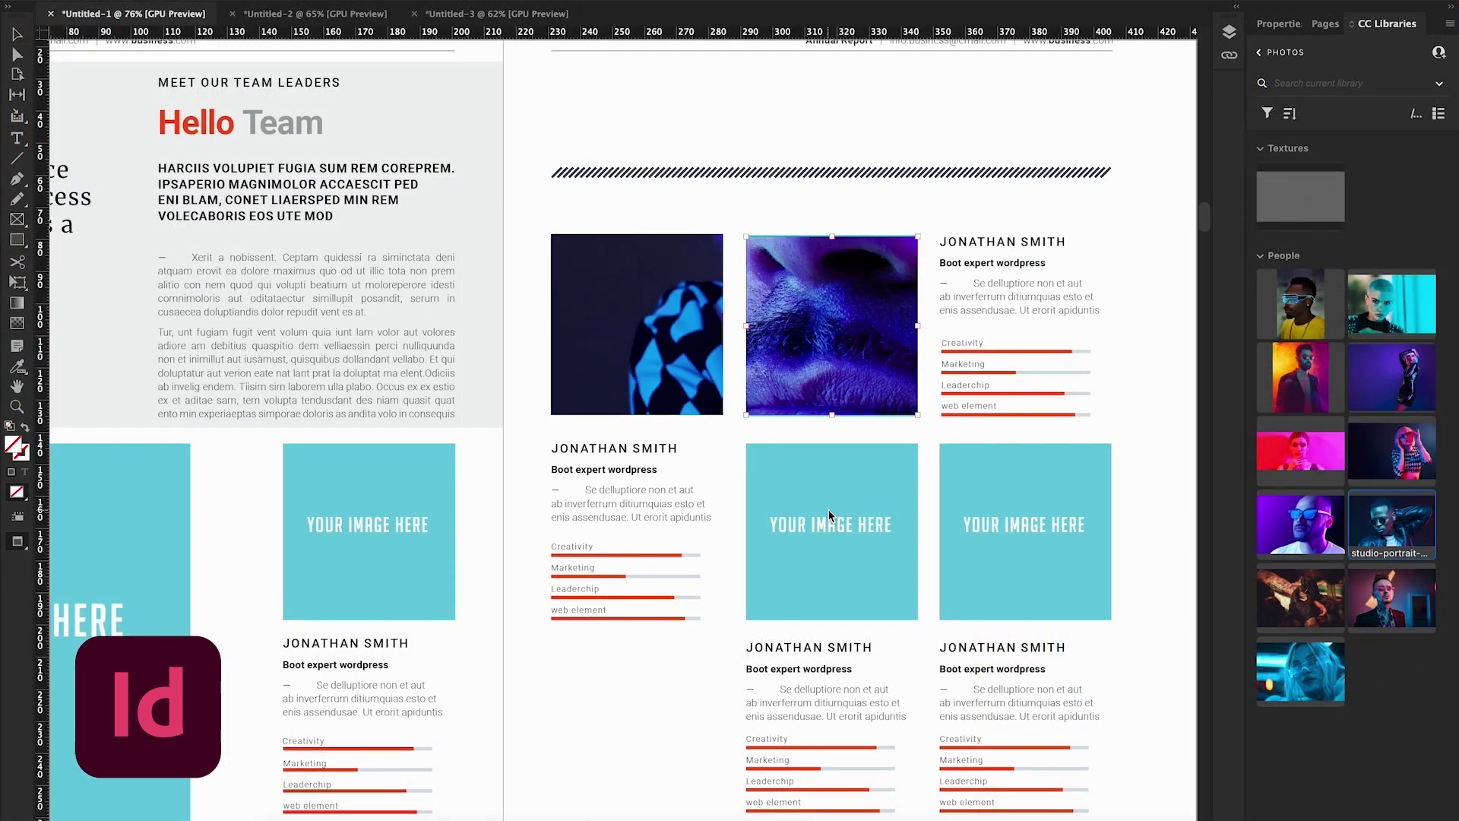
{"action": "left_click_drag", "start_coordinate": [829, 509], "coordinate": [829, 509]}
{"action": "left_click_drag", "start_coordinate": [1059, 522], "coordinate": [1058, 525]}
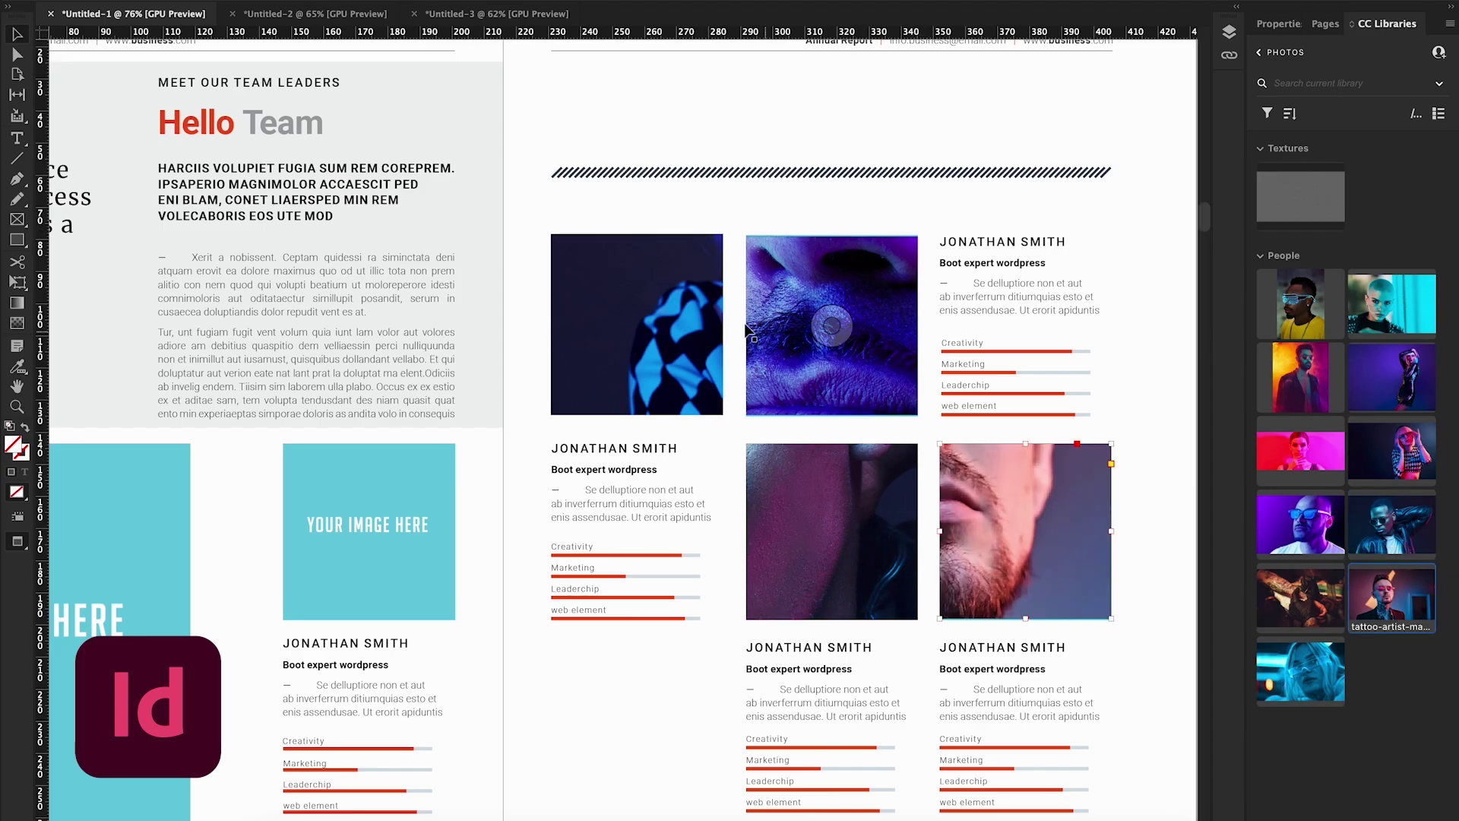
{"action": "left_click", "coordinate": [832, 325], "text": "shift"}
{"action": "left_click", "coordinate": [831, 531], "text": "shift"}
{"action": "right_click", "coordinate": [1006, 458]}
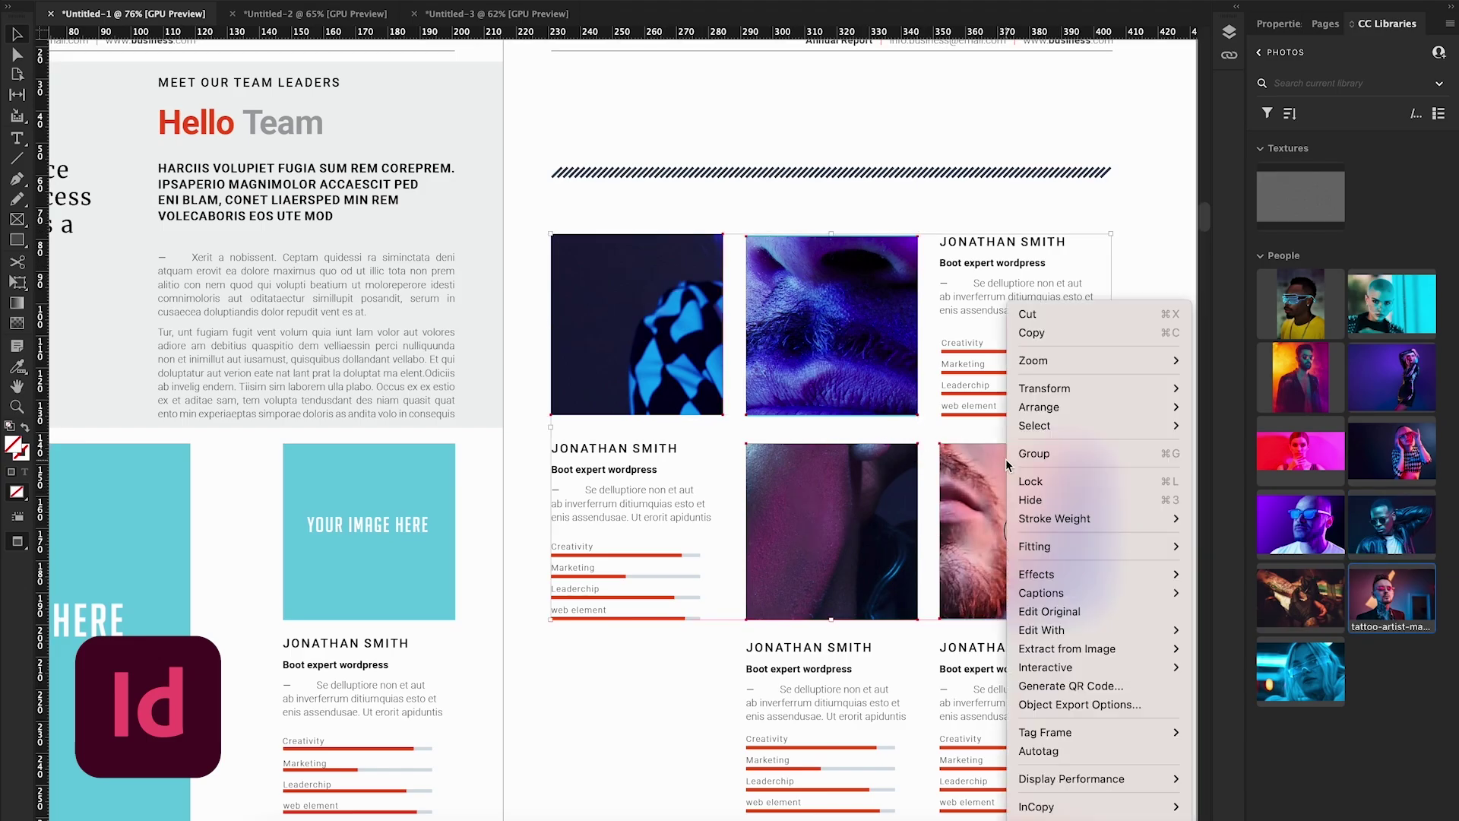
{"action": "left_click", "coordinate": [1296, 574]}
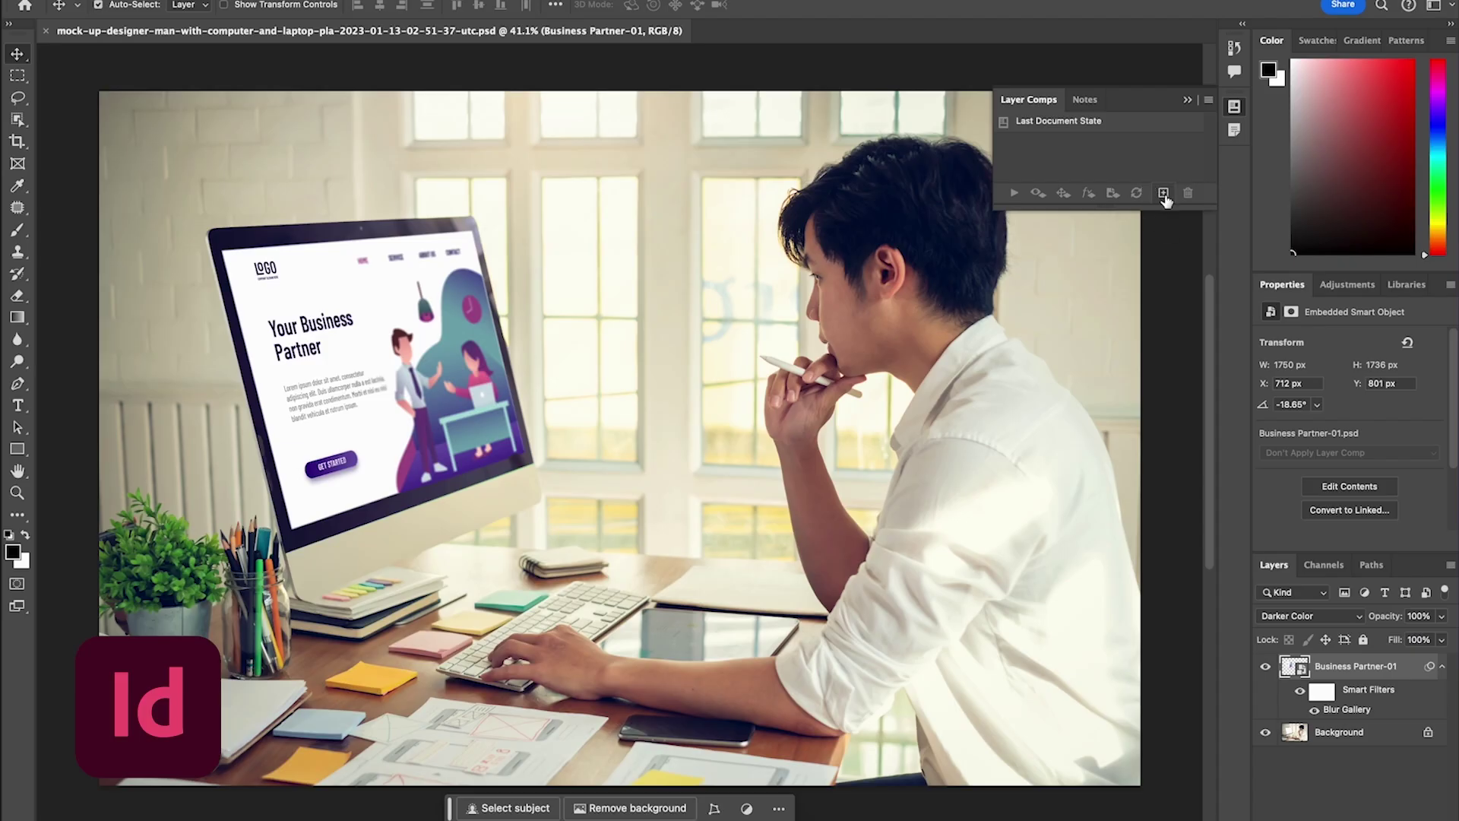
{"action": "left_click", "coordinate": [1163, 194]}
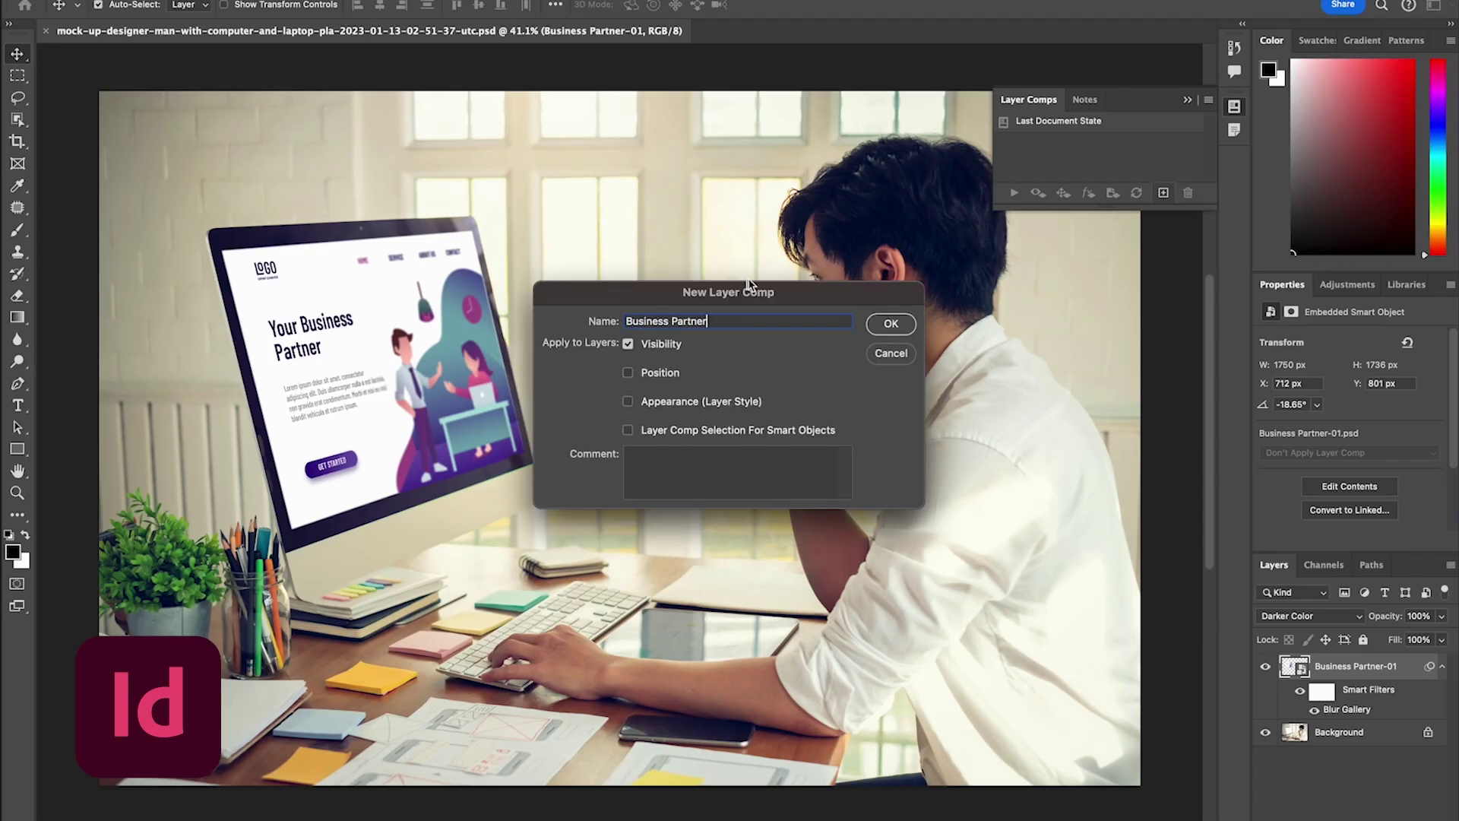
- Save the 'Business Partner' layer comp, then place the mockup PSD using that comp
{"action": "left_click", "coordinate": [887, 326]}
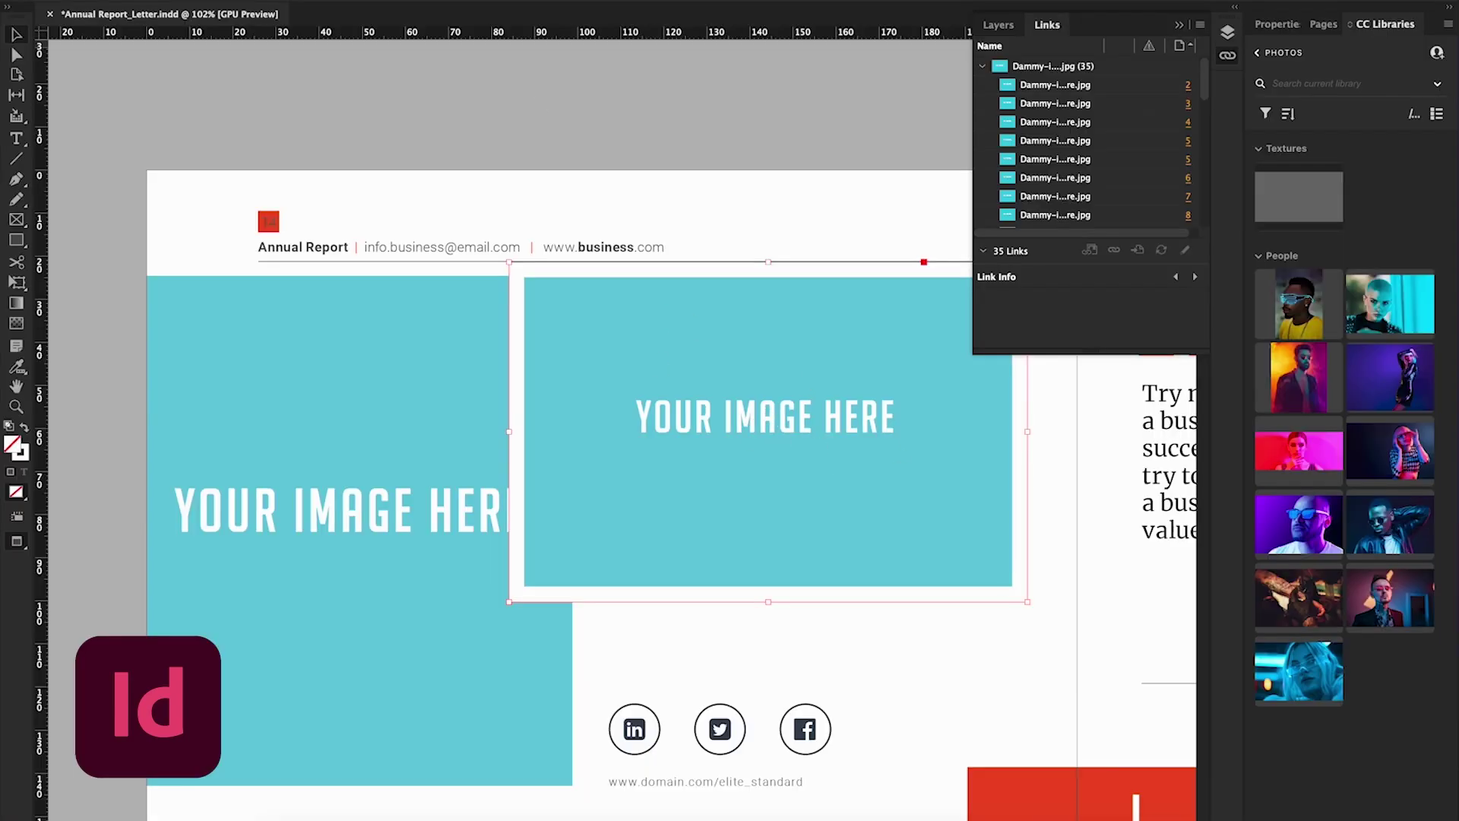
{"action": "left_click", "coordinate": [152, 207]}
{"action": "scroll", "coordinate": [762, 337], "scroll_direction": "right", "scroll_amount": 5}
{"action": "scroll", "coordinate": [762, 337], "scroll_direction": "right", "scroll_amount": 3}
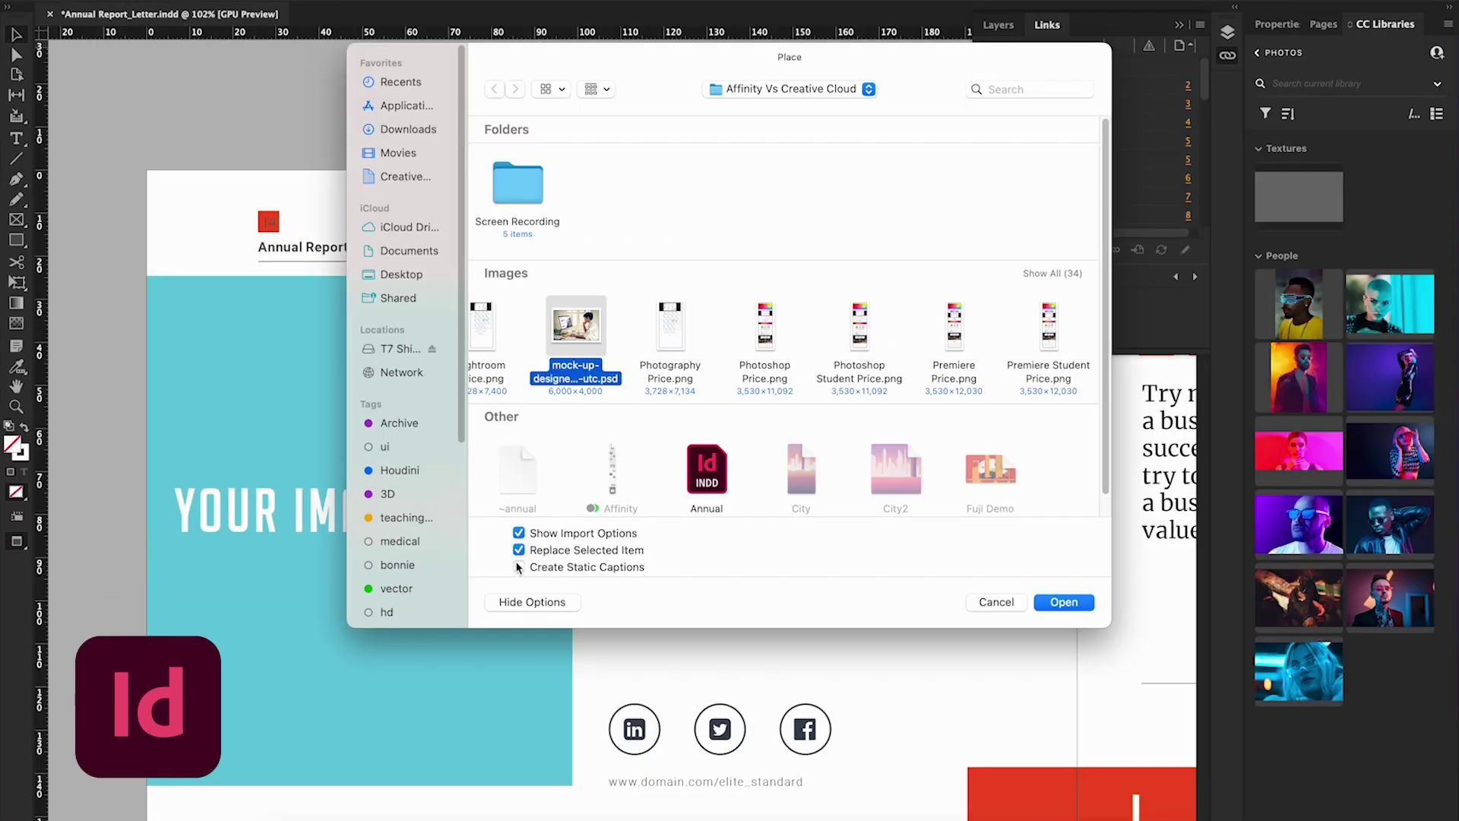
{"action": "left_click", "coordinate": [1053, 606]}
{"action": "left_click", "coordinate": [847, 380]}
{"action": "left_click", "coordinate": [808, 432]}
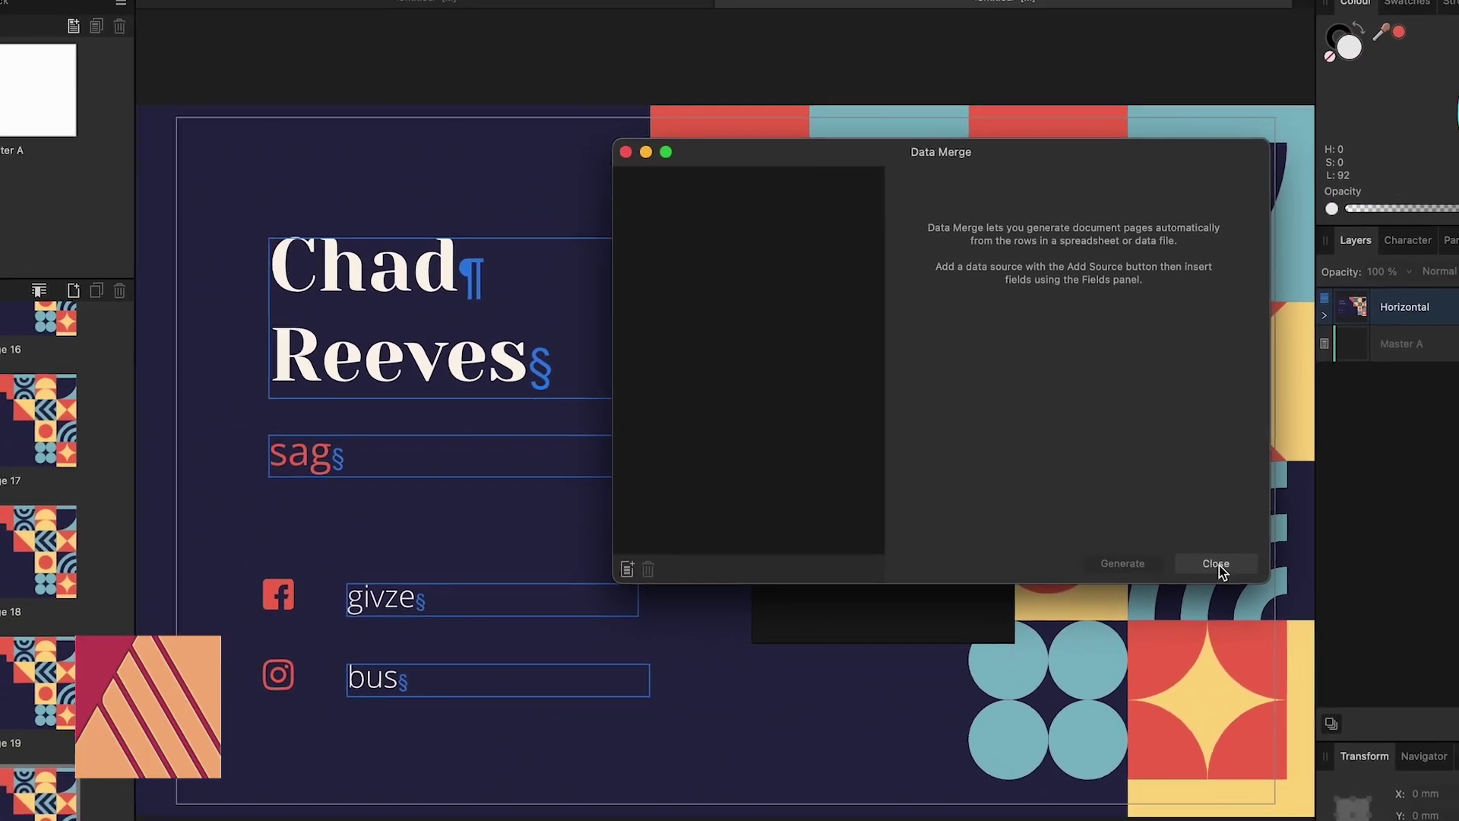
{"action": "left_click", "coordinate": [1218, 563]}
{"action": "left_click", "coordinate": [104, 361]}
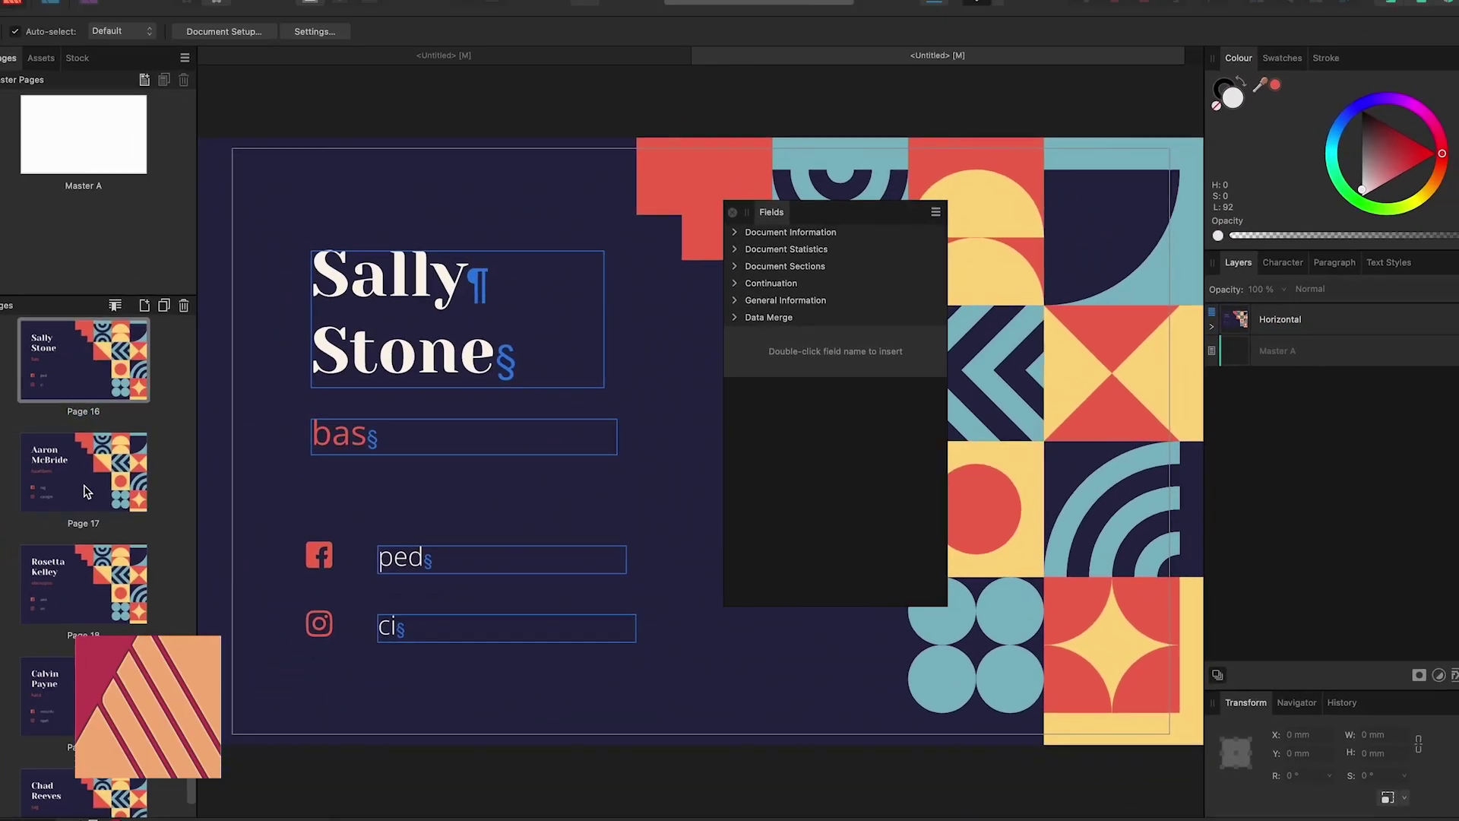
{"action": "left_click", "coordinate": [114, 594]}
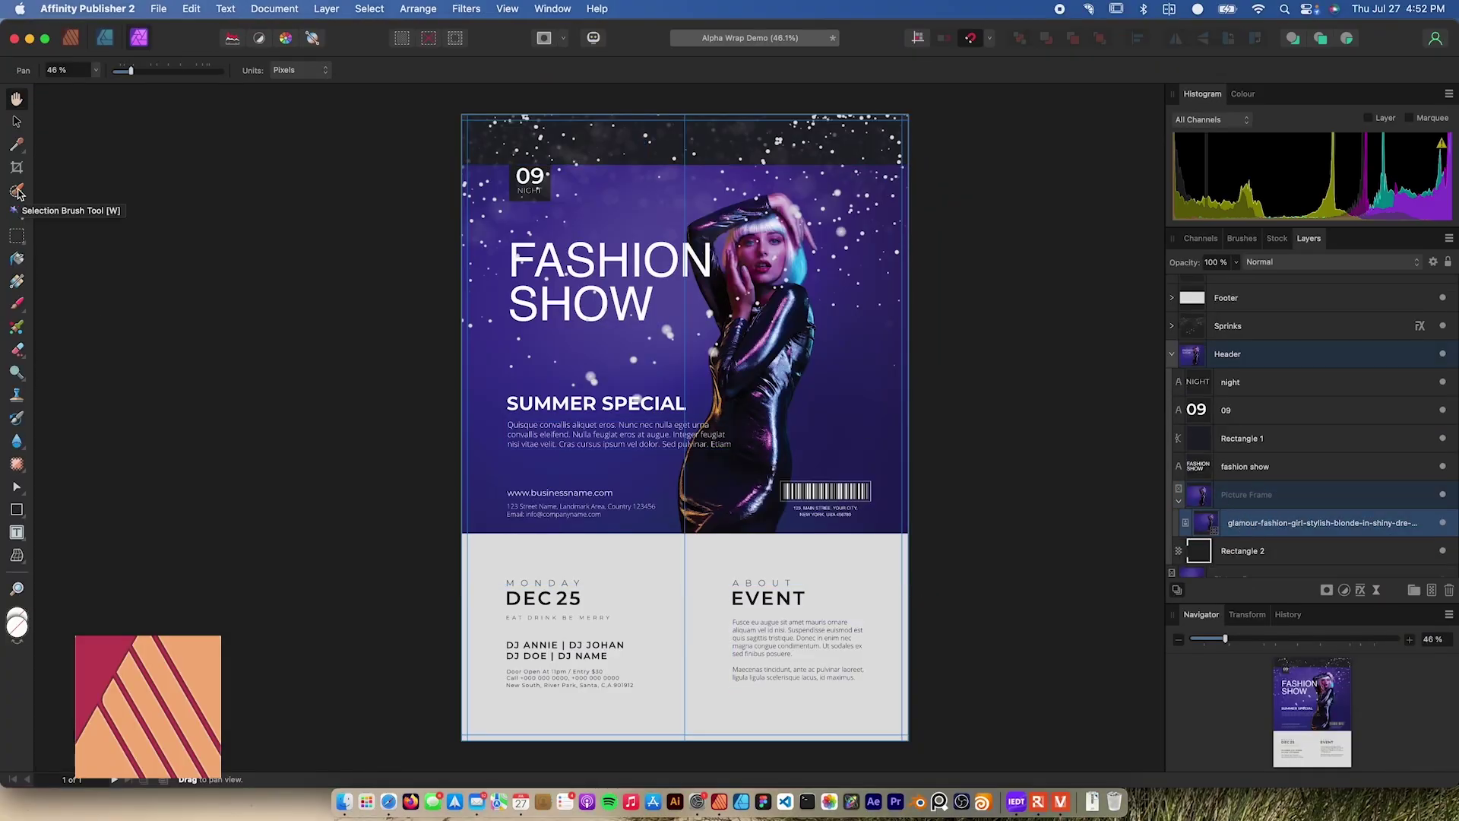
- Refine the model selection, comparing black-and-white and black-background previews
{"action": "scroll", "coordinate": [774, 266], "scroll_direction": "up", "scroll_amount": 5}
{"action": "scroll", "coordinate": [774, 266], "scroll_direction": "down", "scroll_amount": 4}
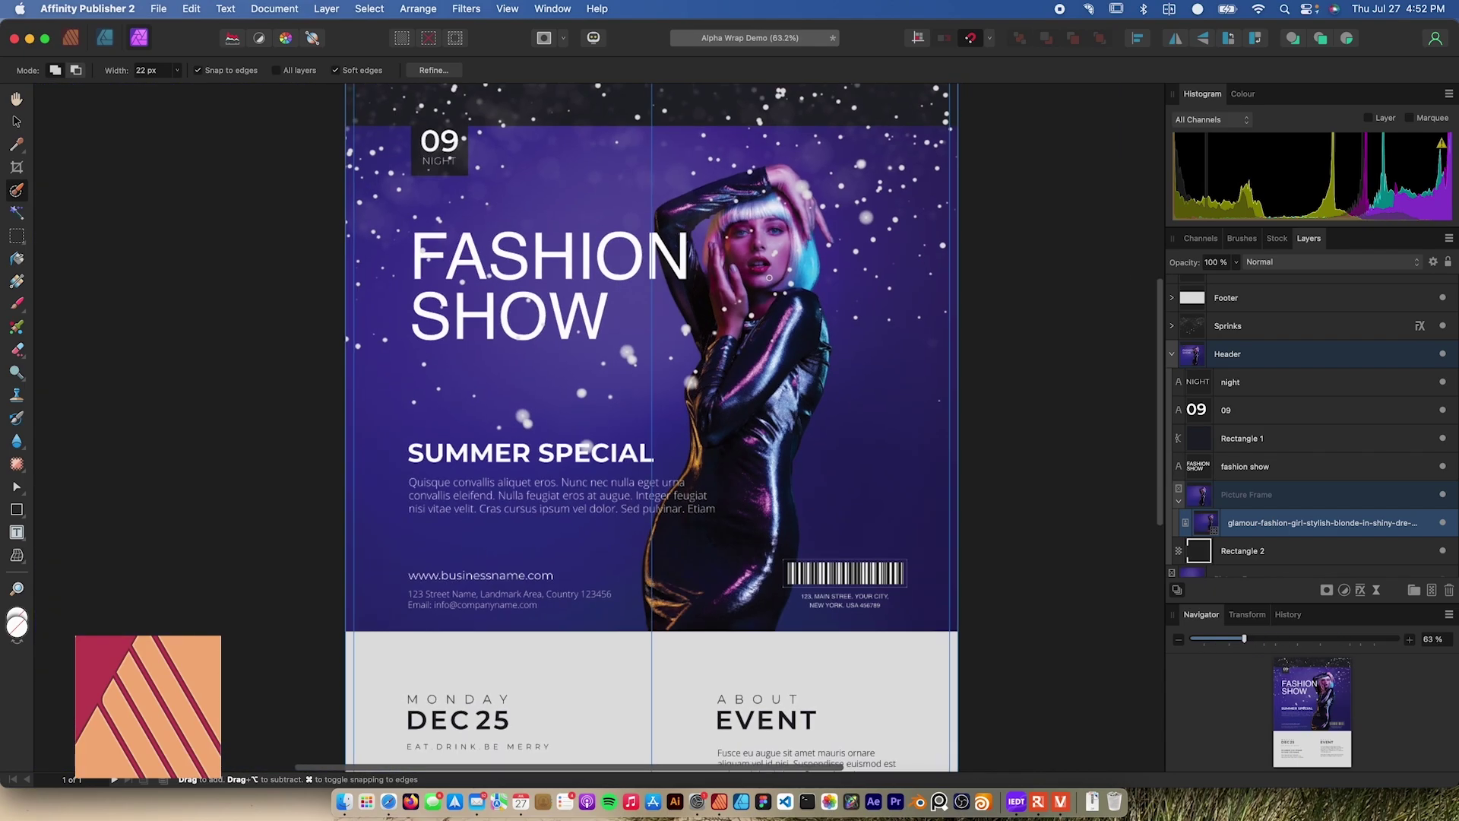
{"action": "scroll", "coordinate": [729, 190], "scroll_direction": "up", "scroll_amount": 3}
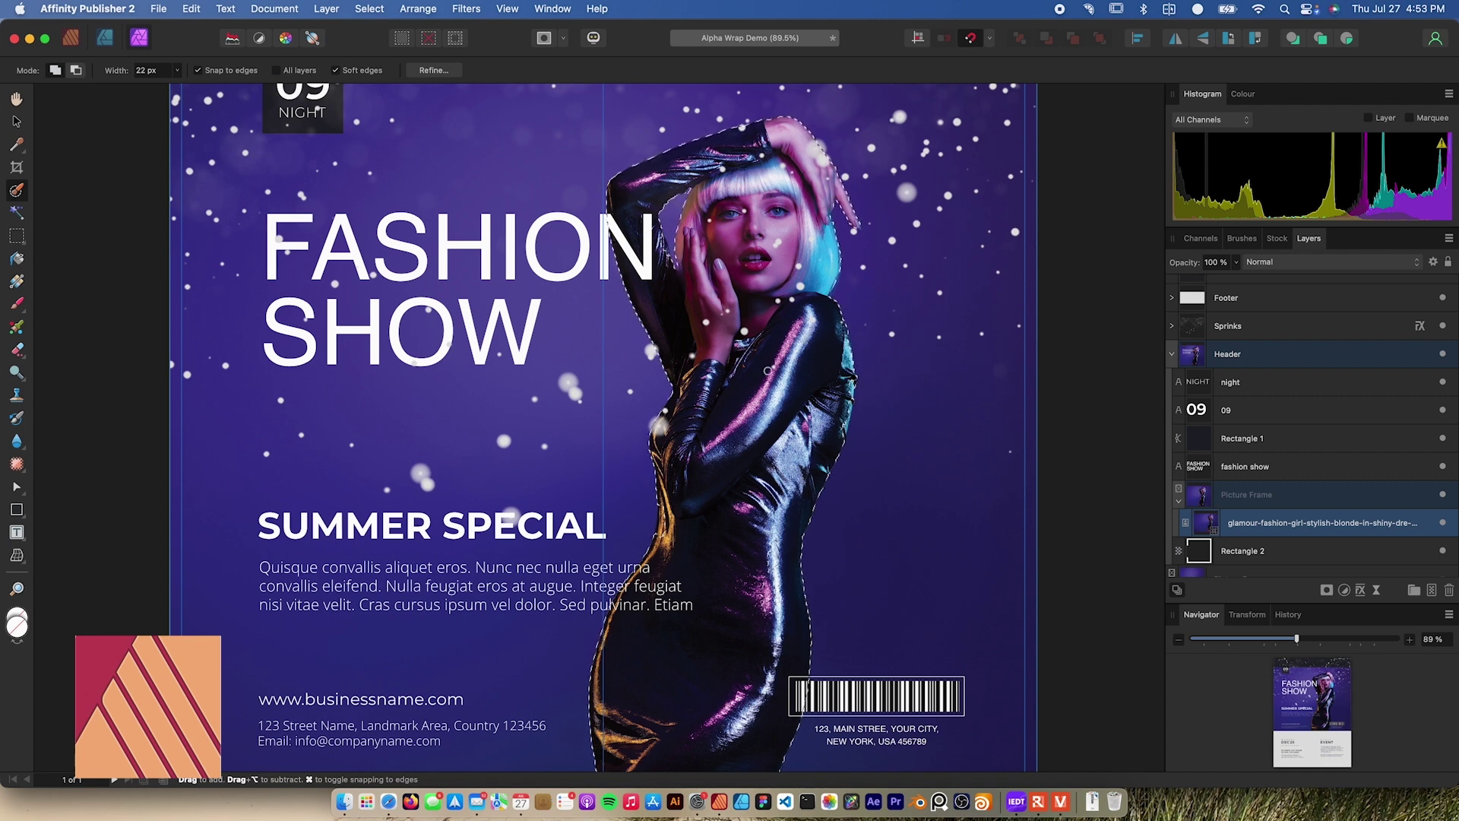
{"action": "left_click", "coordinate": [434, 70]}
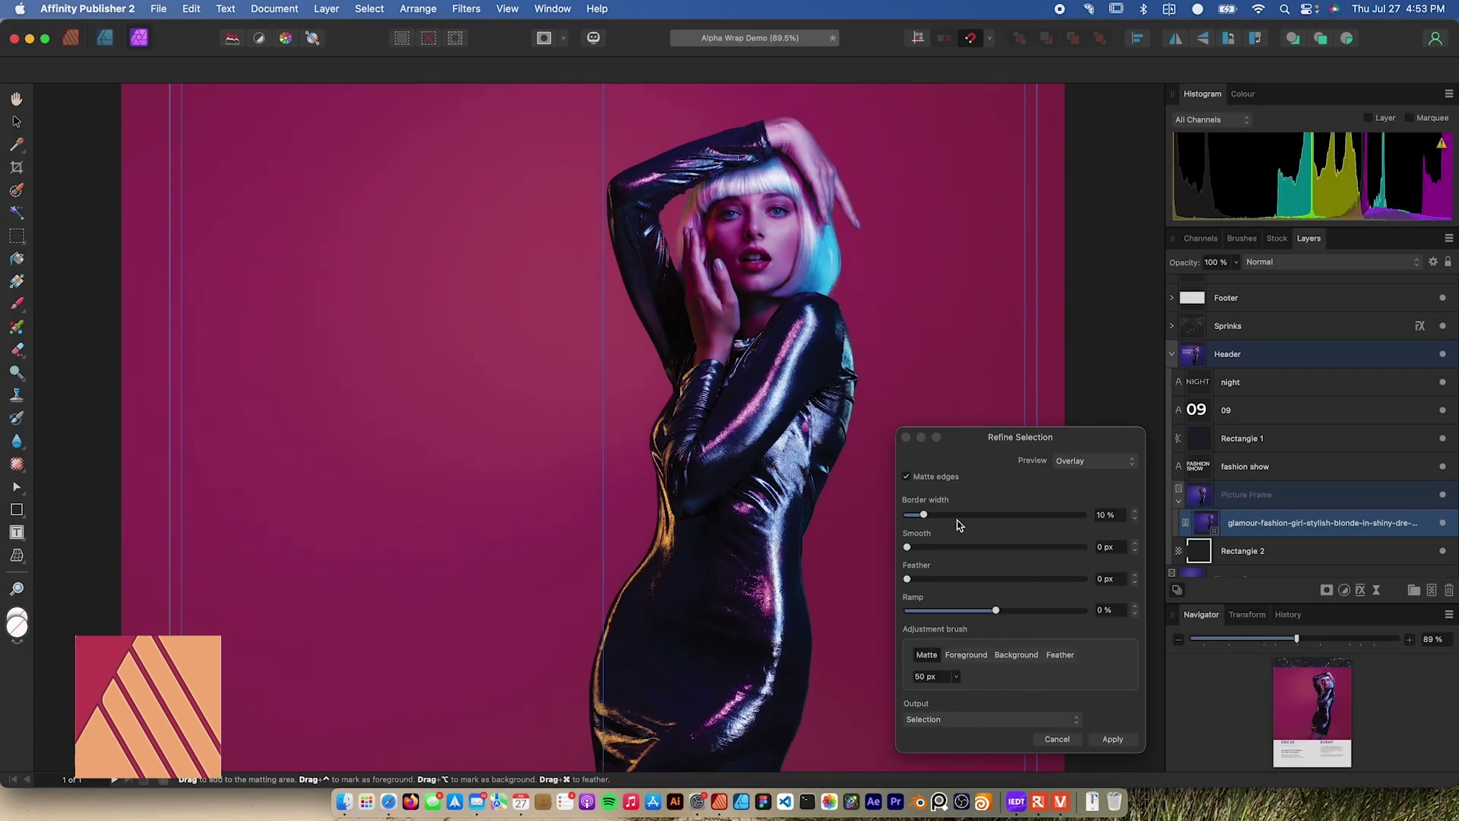
{"action": "left_click", "coordinate": [1070, 462]}
{"action": "left_click", "coordinate": [1079, 507]}
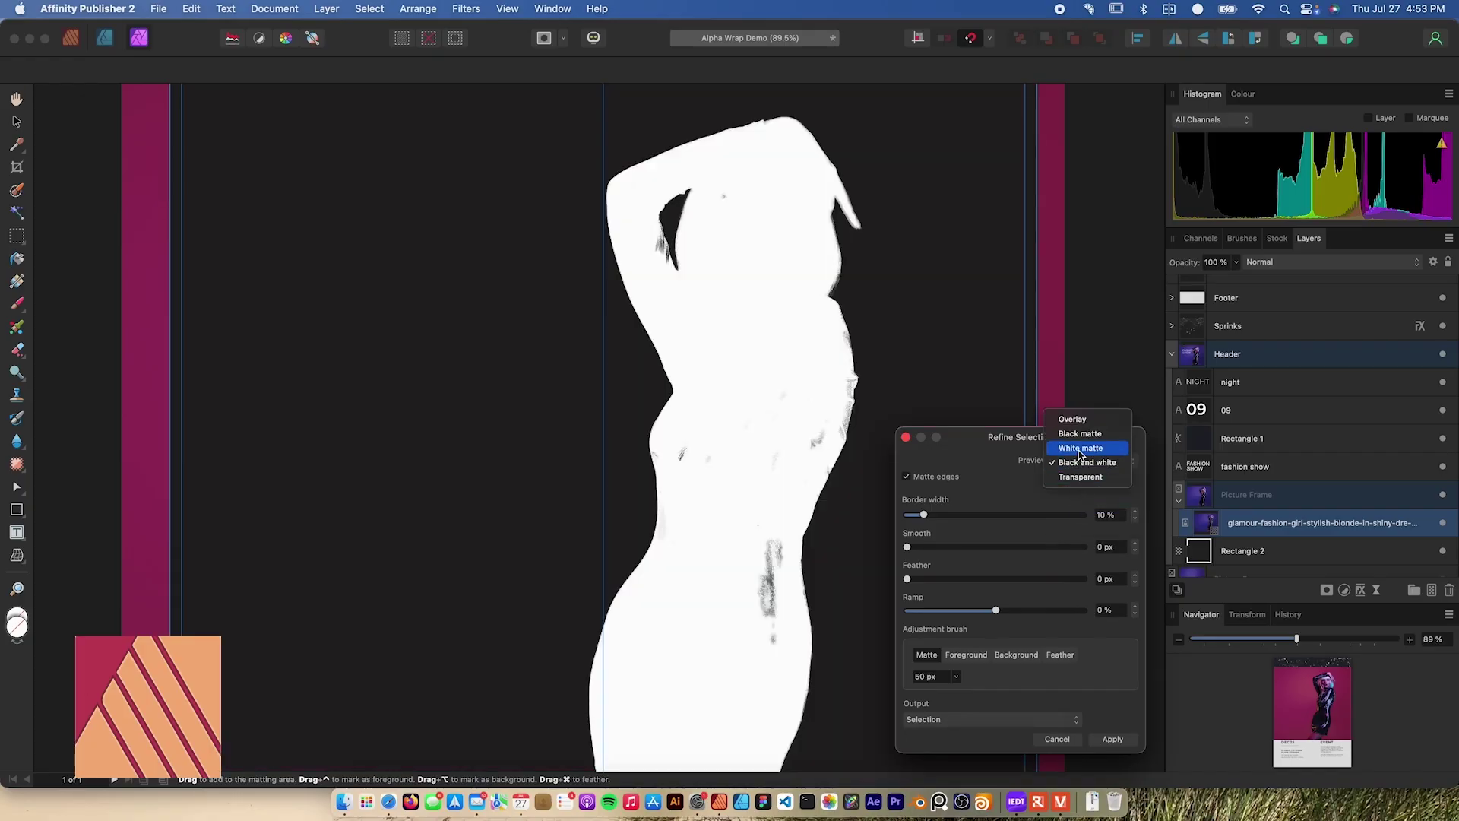
{"action": "left_click", "coordinate": [1071, 434]}
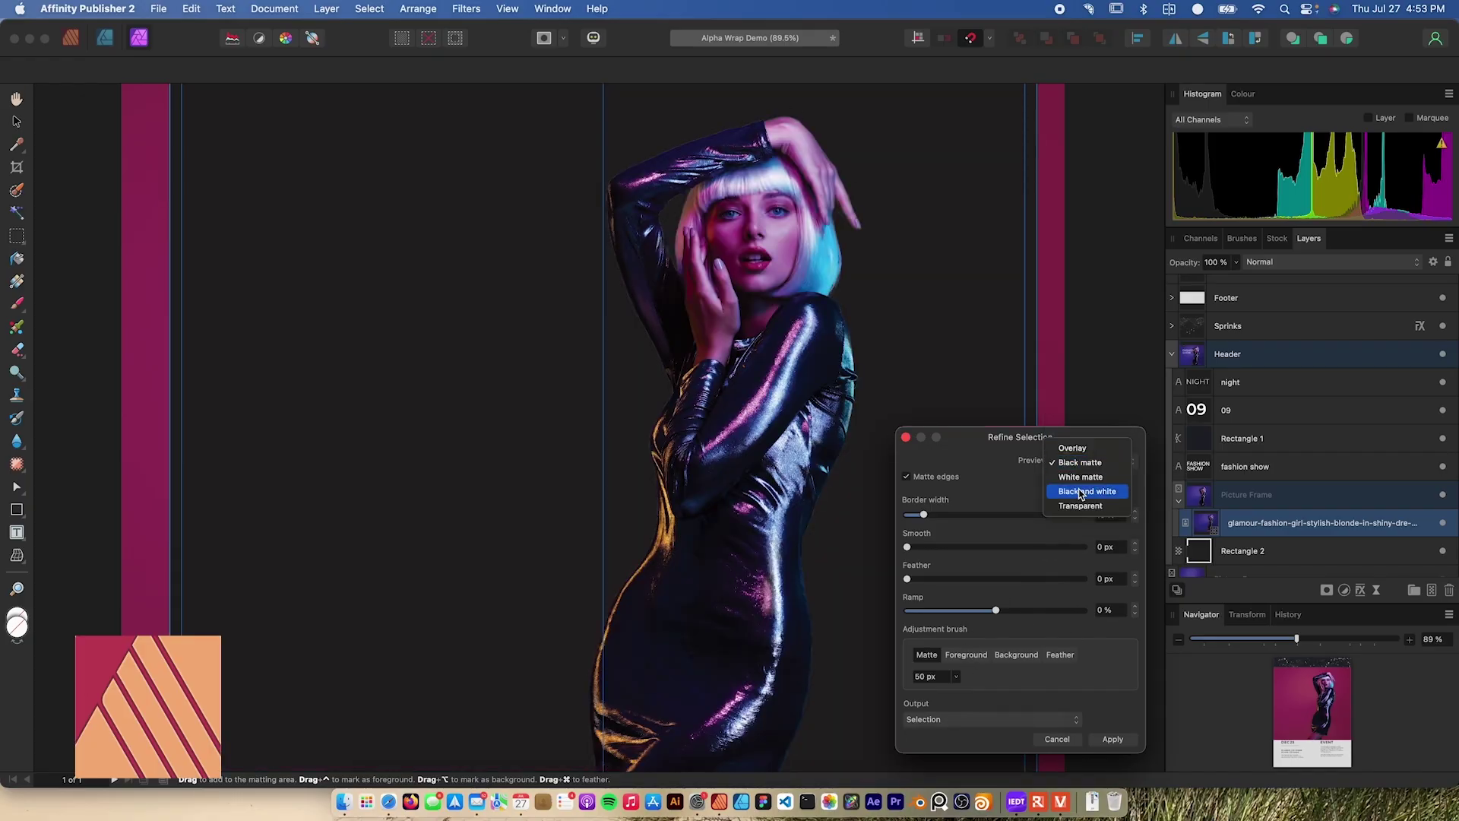
{"action": "left_click", "coordinate": [1080, 494]}
- Paint the grey streaks into the foreground, apply the selection as a mask, and undo the nudge
{"action": "left_click_drag", "start_coordinate": [774, 545], "coordinate": [768, 604]}
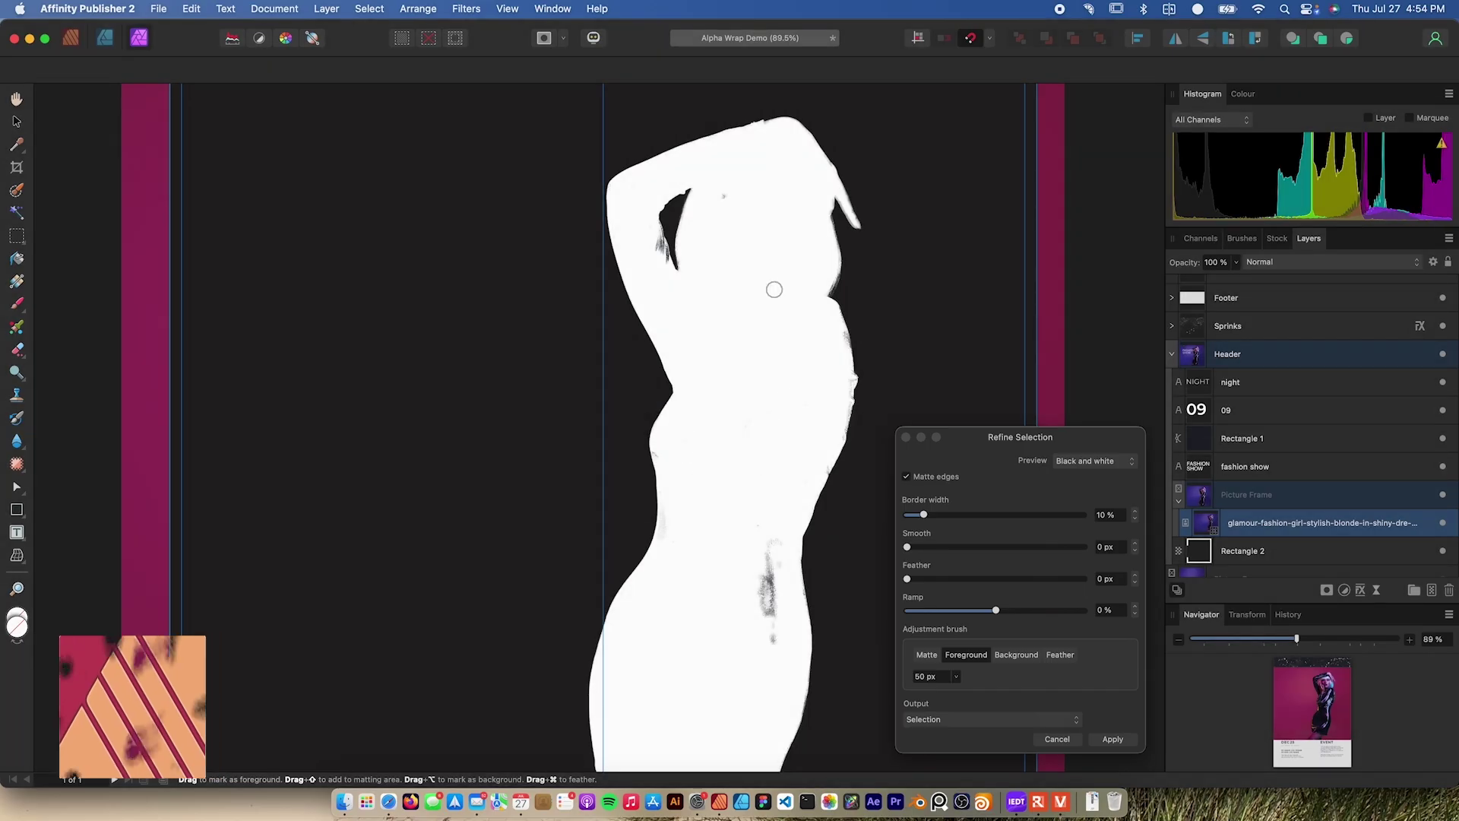
{"action": "key", "text": "Return"}
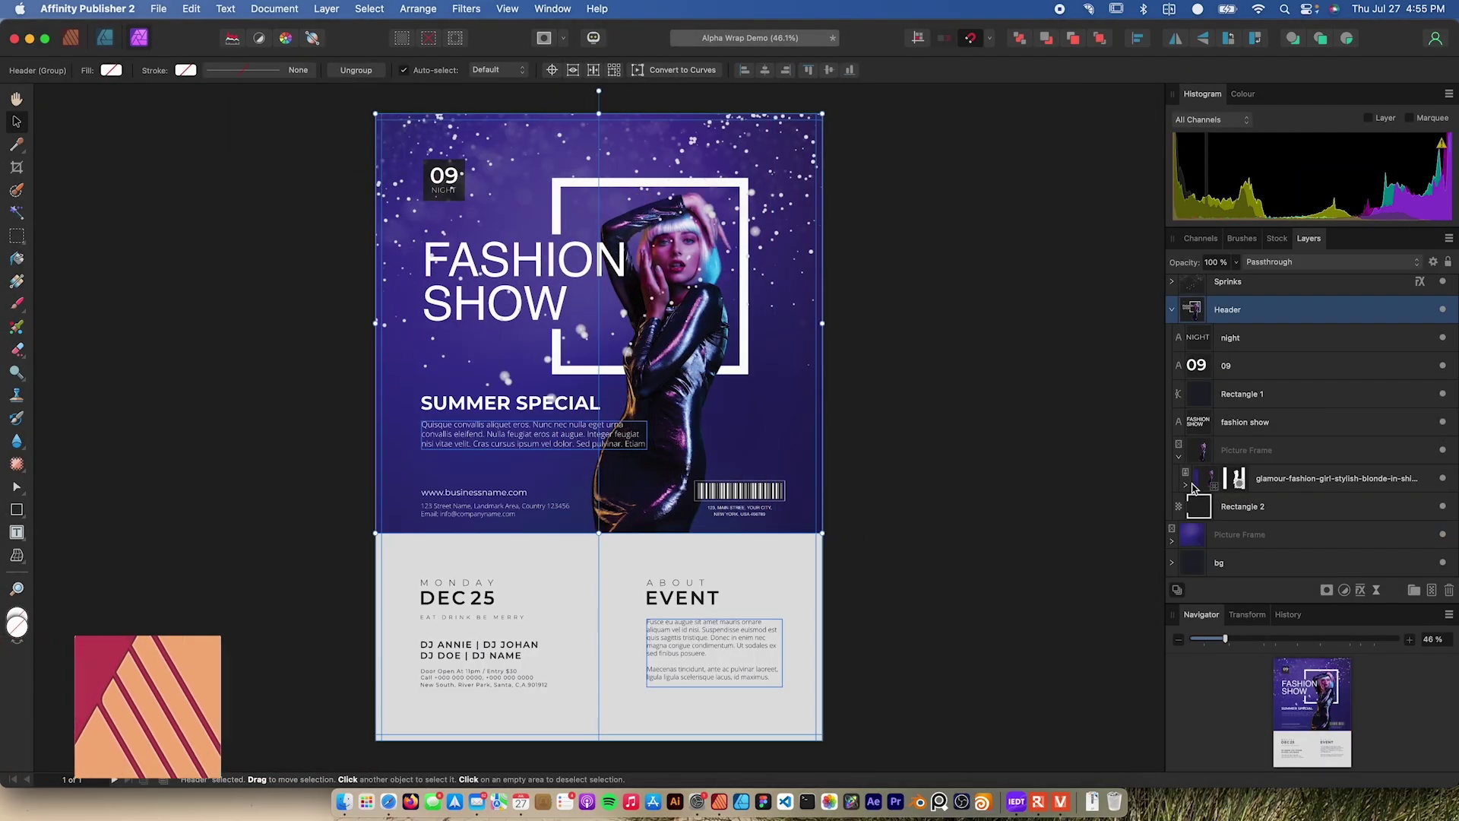
{"action": "double_click", "coordinate": [698, 380]}
{"action": "key", "text": "super+z"}
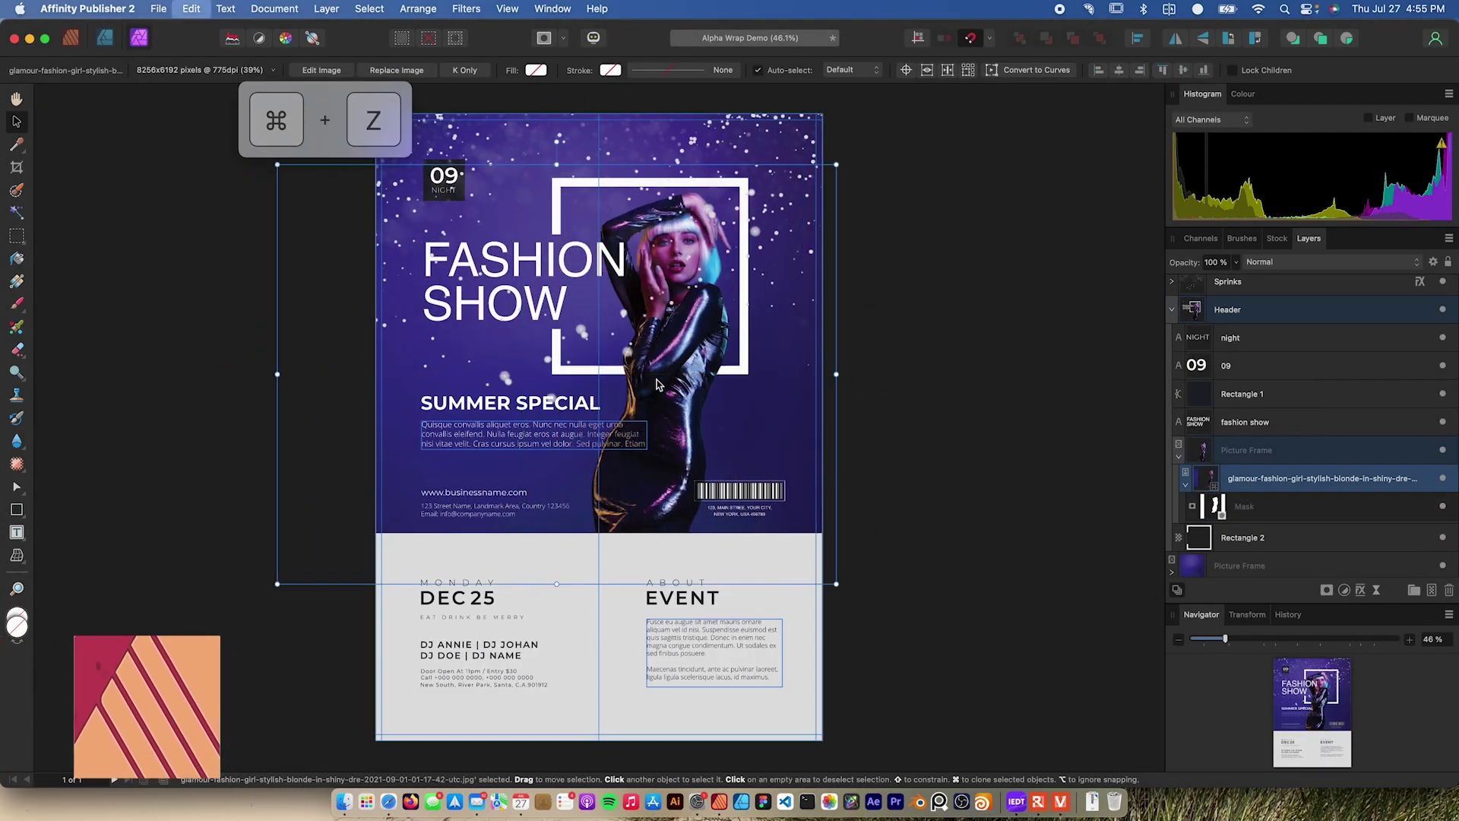
{"action": "left_click", "coordinate": [891, 173]}
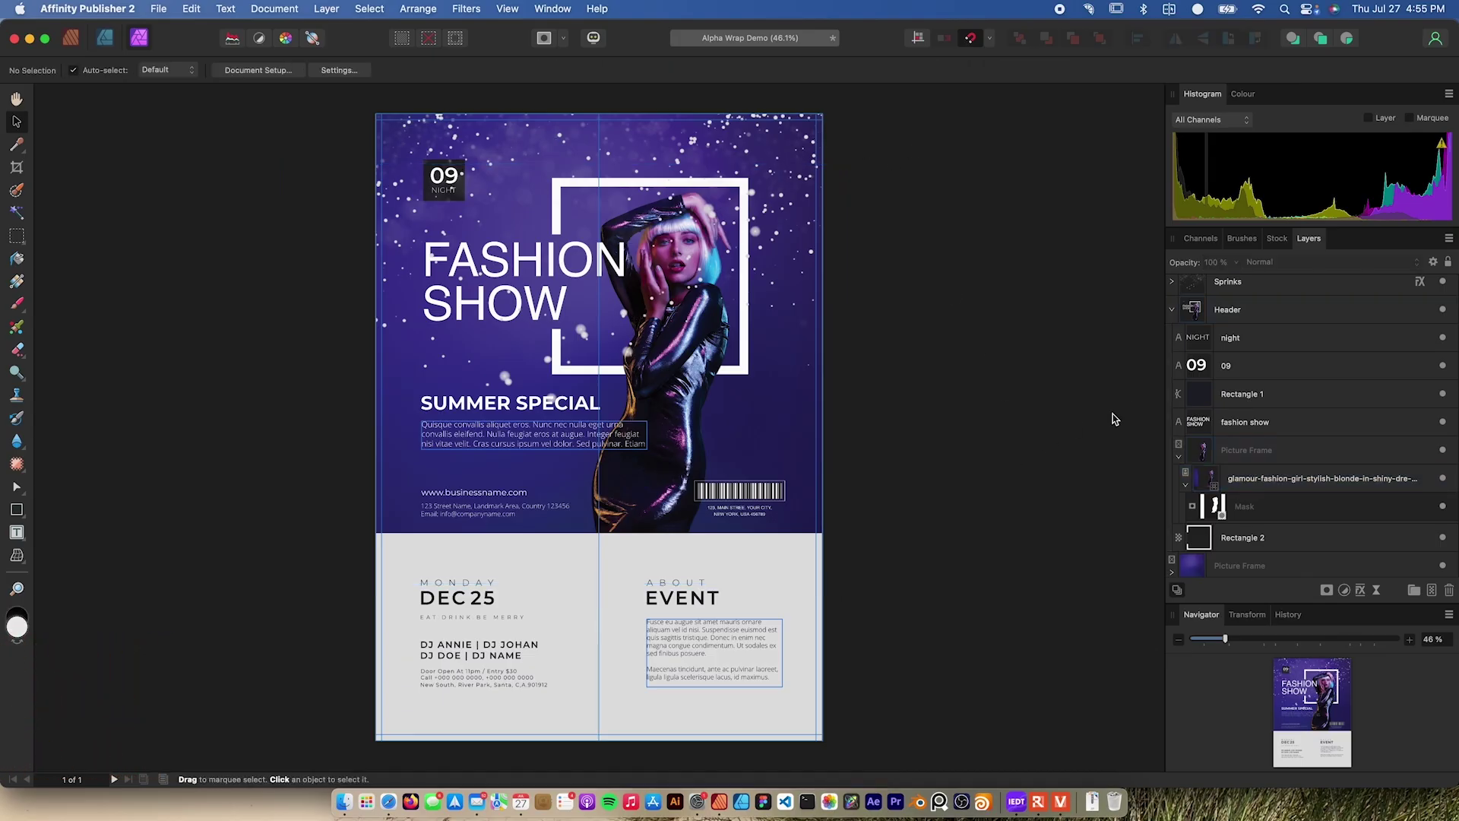